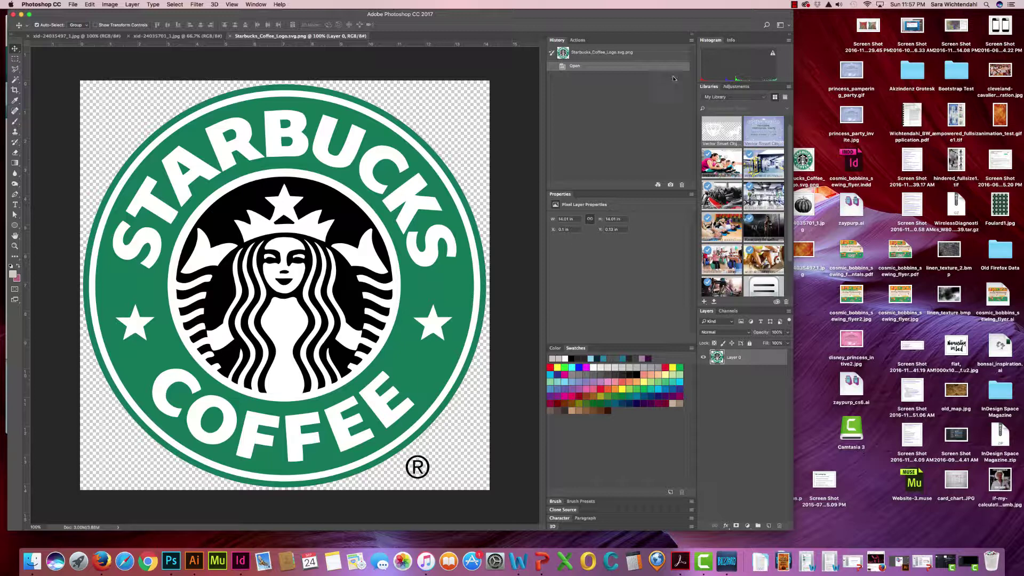
Switch to Firefox, view the "pumpkin spice final" animated GIF on the course page, and return to Photoshop.
left_click(99, 571)
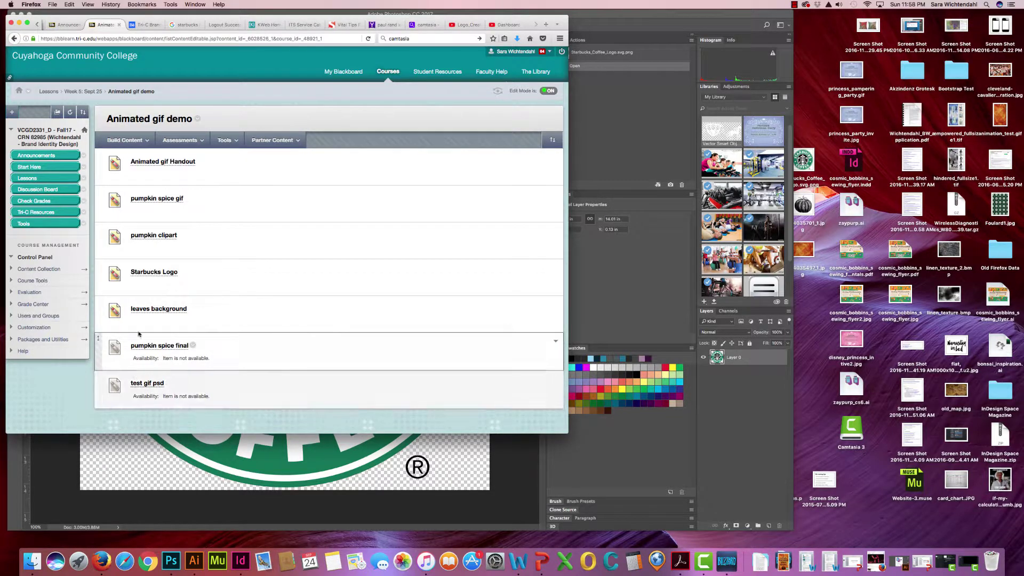
left_click(154, 346)
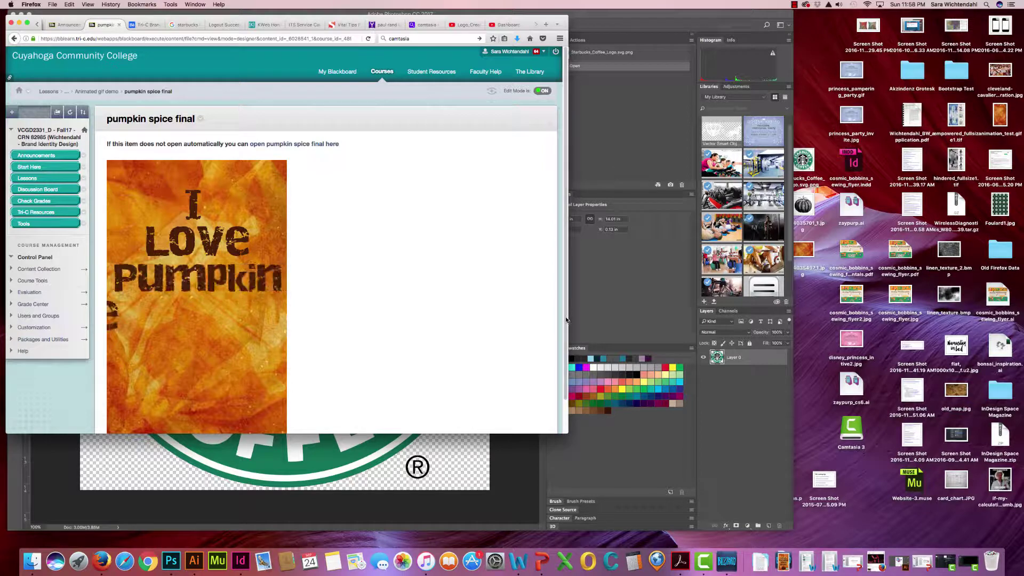
left_click_drag(566, 320, 566, 355)
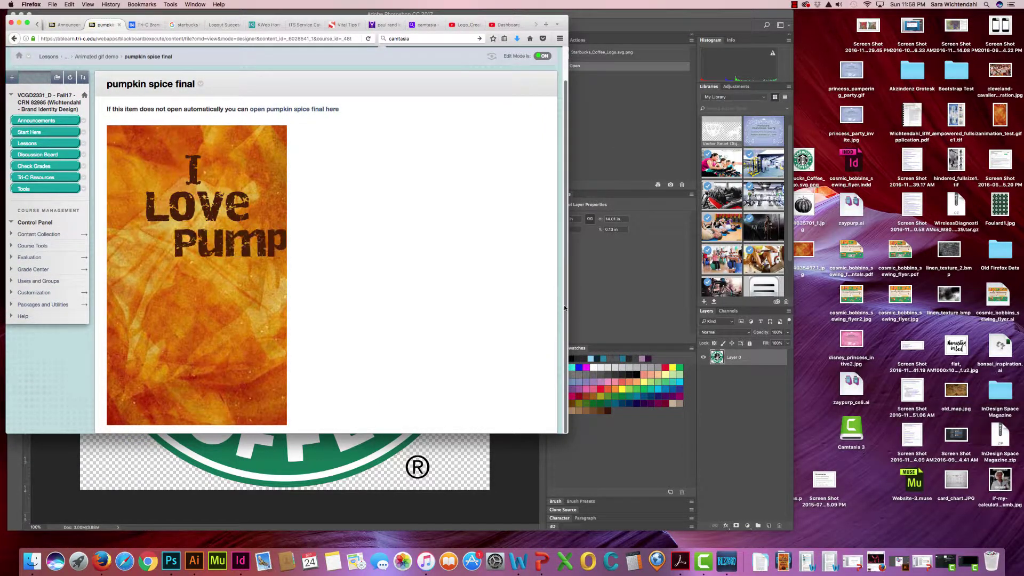
left_click(580, 311)
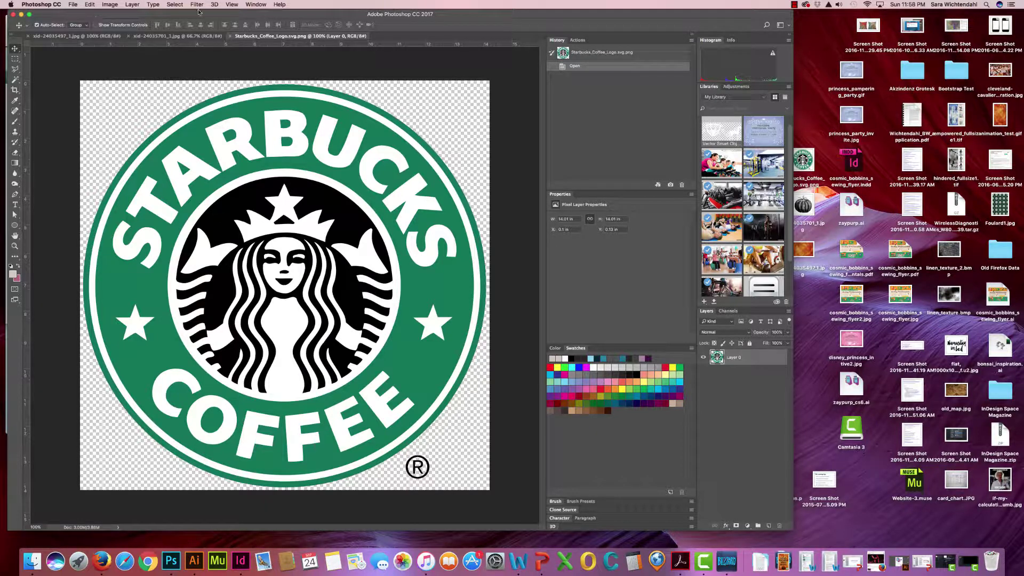
Review the open pumpkin clipart, leaves background and Starbucks logo images.
left_click(152, 37)
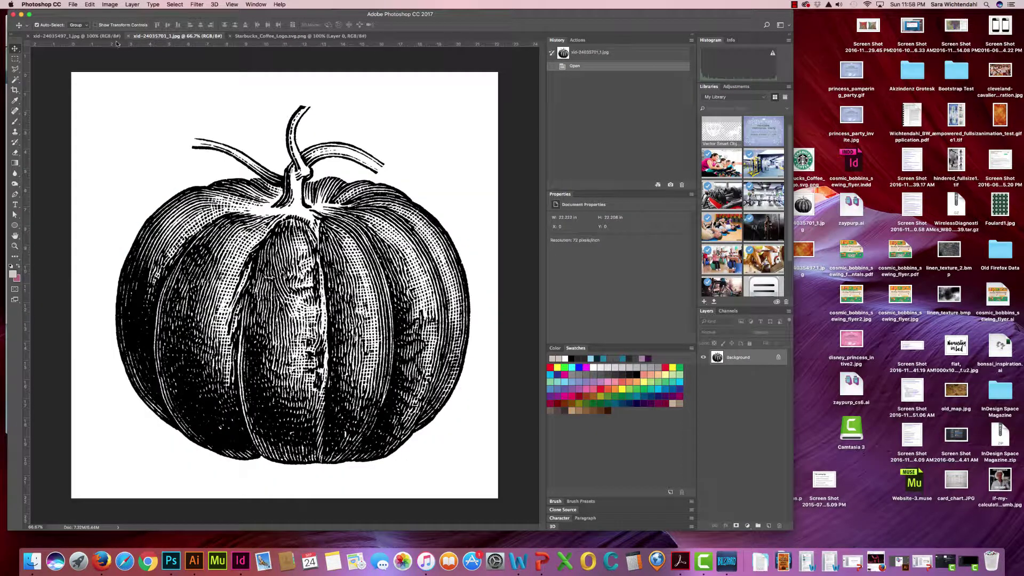
left_click(80, 36)
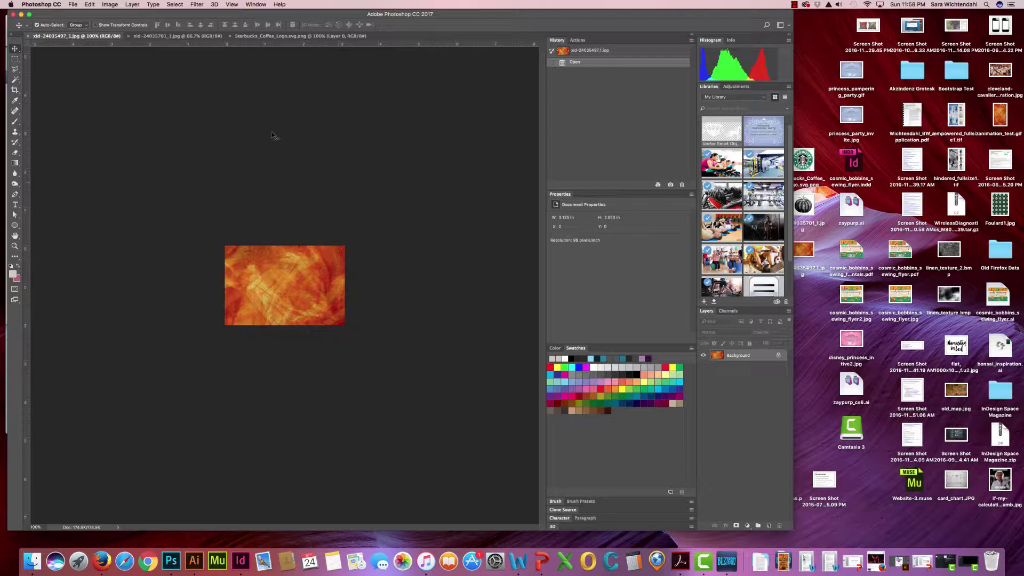
left_click(154, 37)
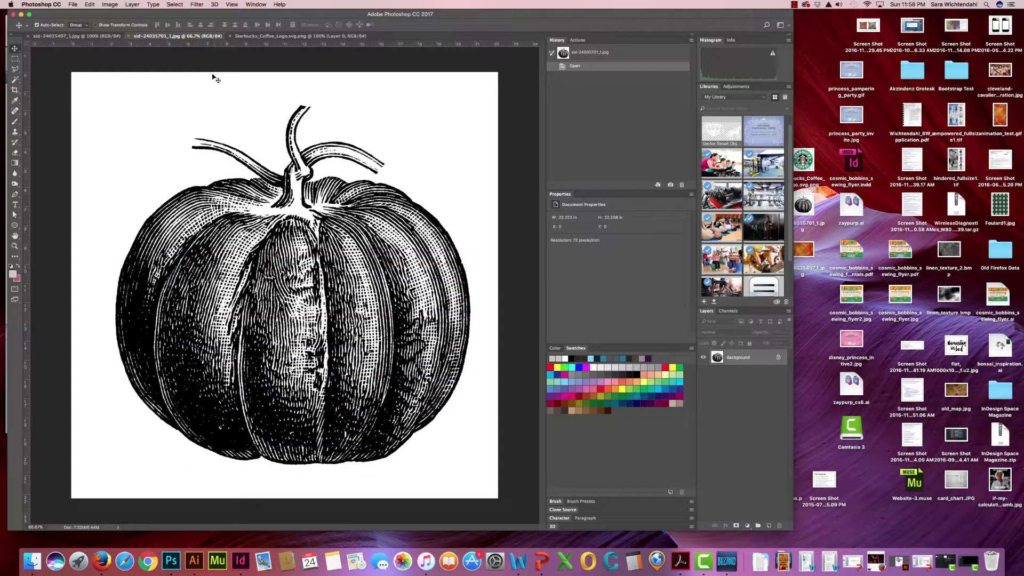
left_click(285, 37)
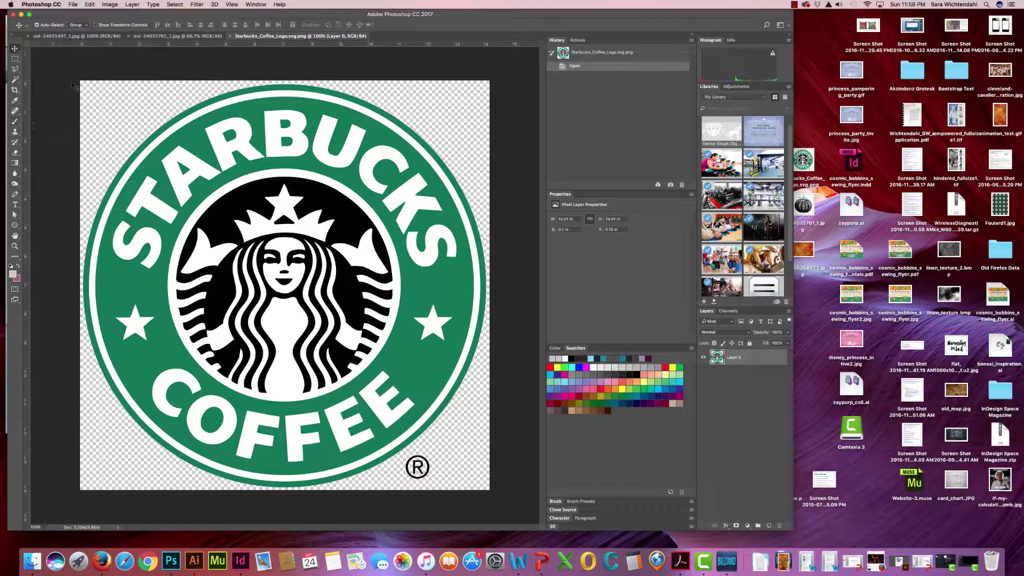
Create a new document from the Web preset, 450 pixels wide by 750 pixels high.
left_click(71, 5)
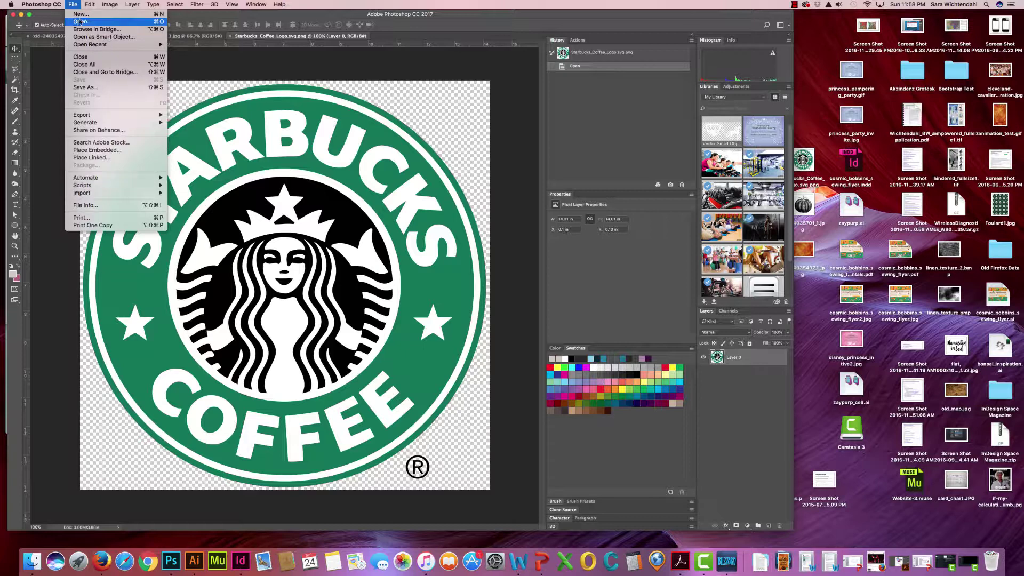
left_click(83, 16)
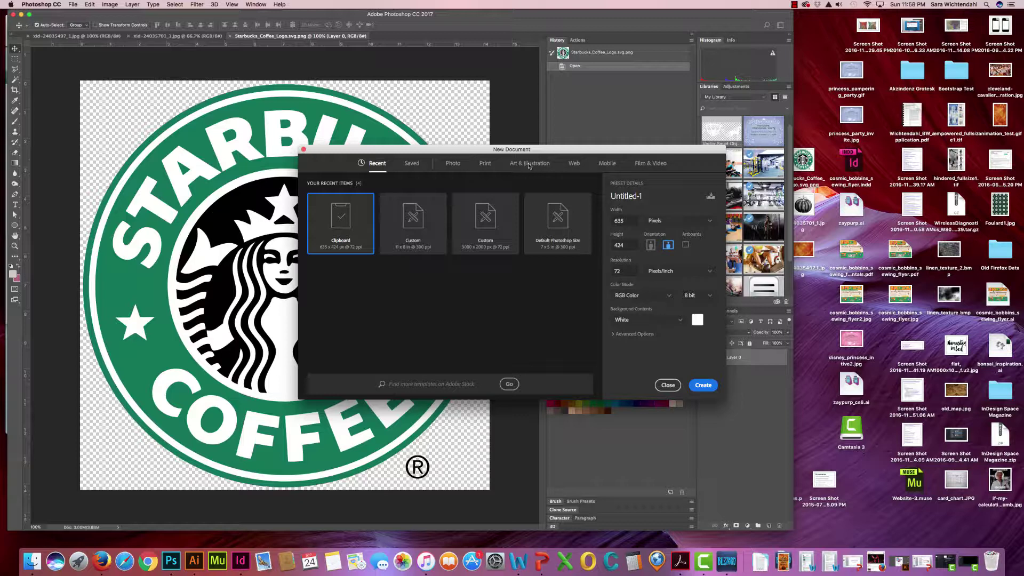
left_click(574, 165)
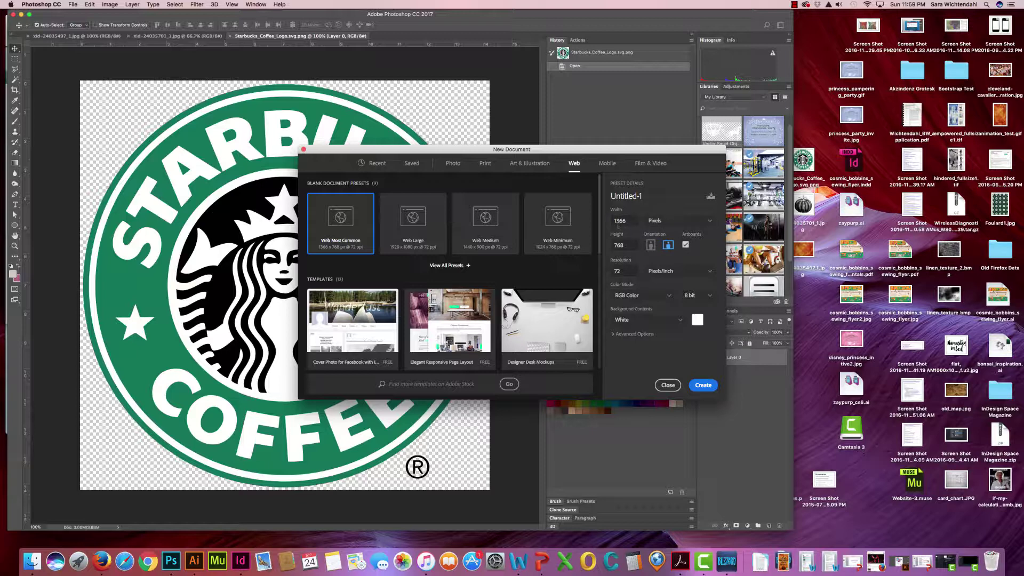
double_click(618, 221)
type("4")
key("Tab")
type("750")
left_click(703, 385)
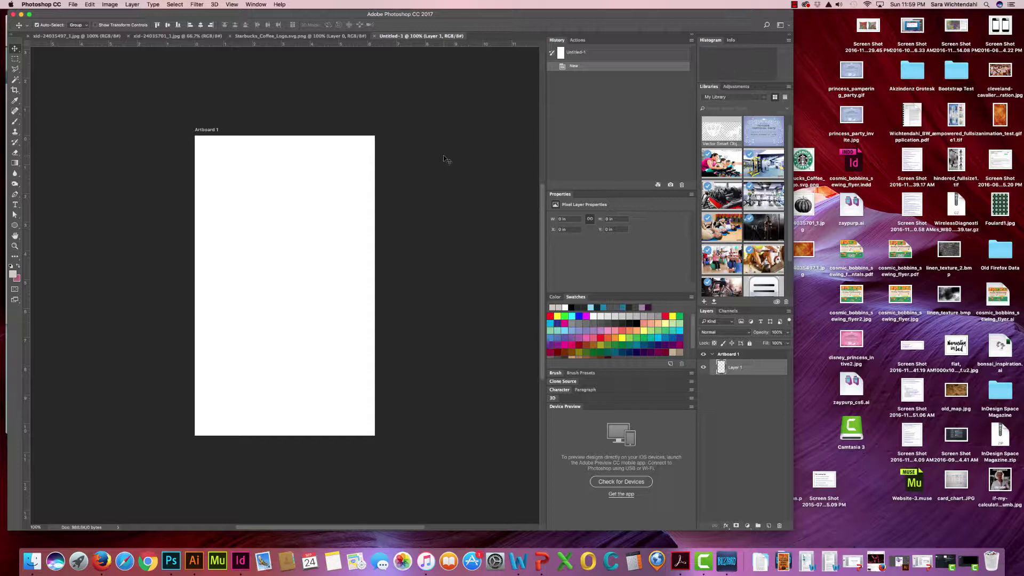
Enlarge the application window to fill the screen and choose the Motion workspace.
left_click(28, 15)
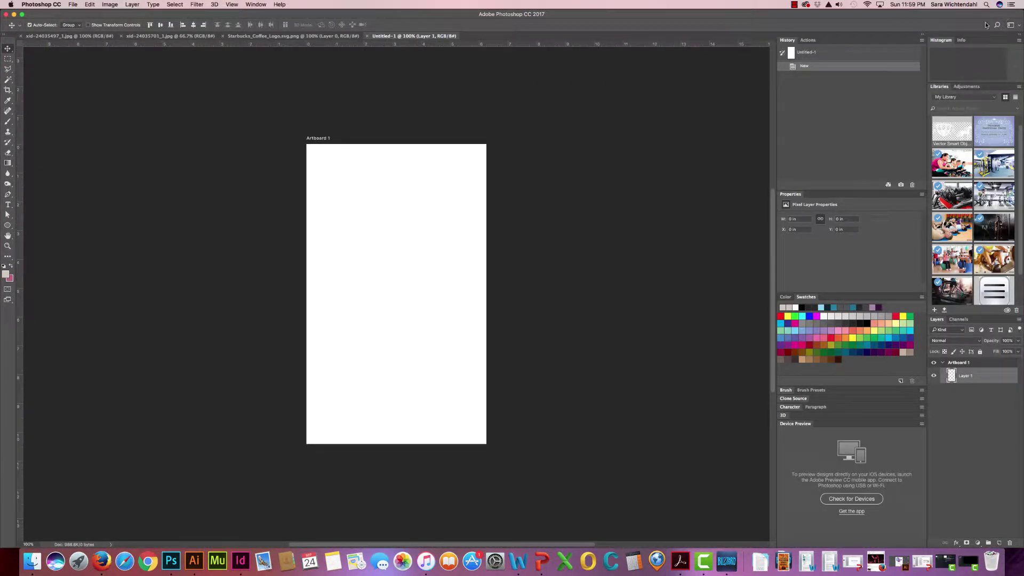
left_click(1014, 26)
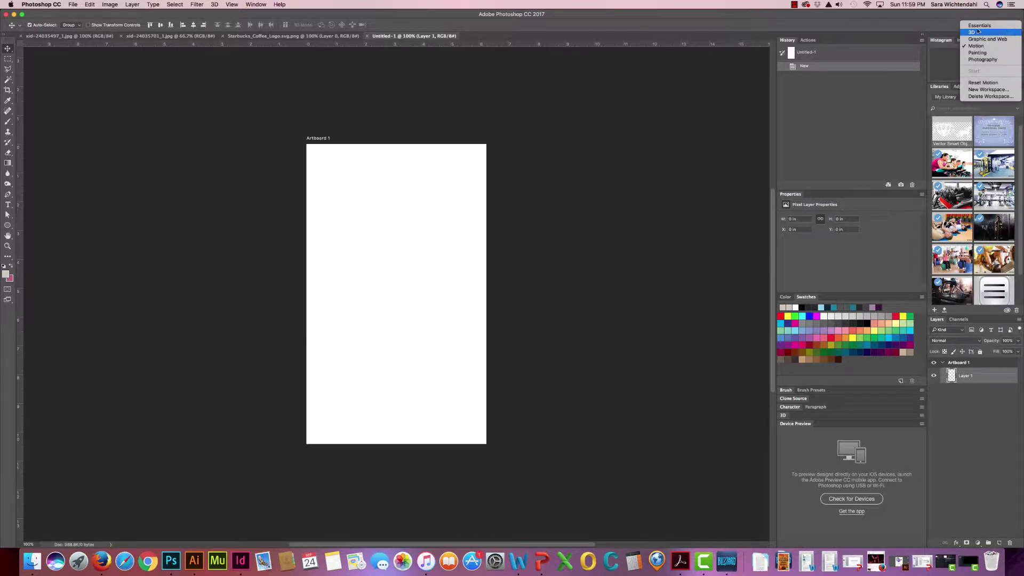
left_click(887, 18)
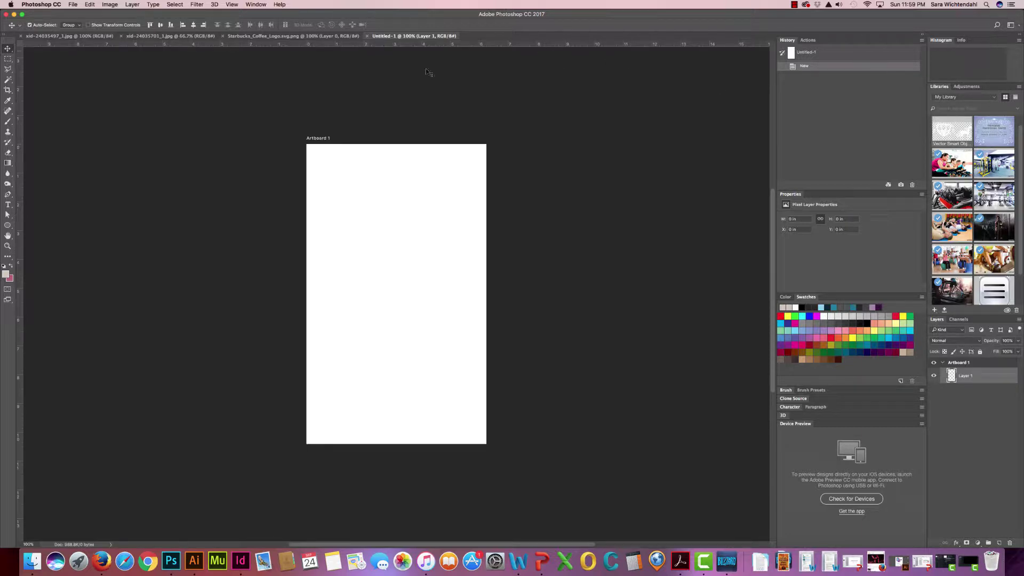
left_click(246, 7)
mouse_move(271, 24)
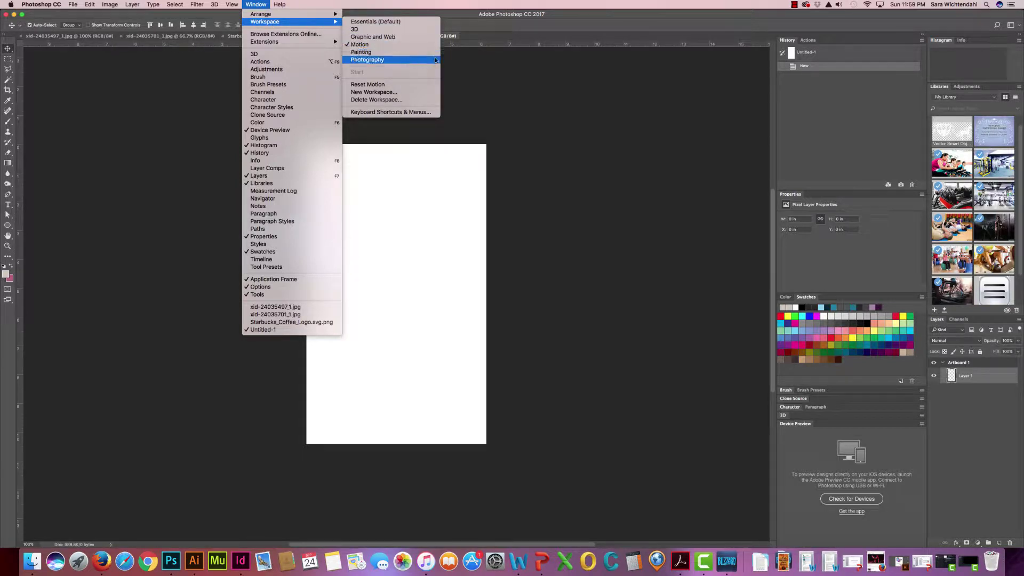
left_click(368, 46)
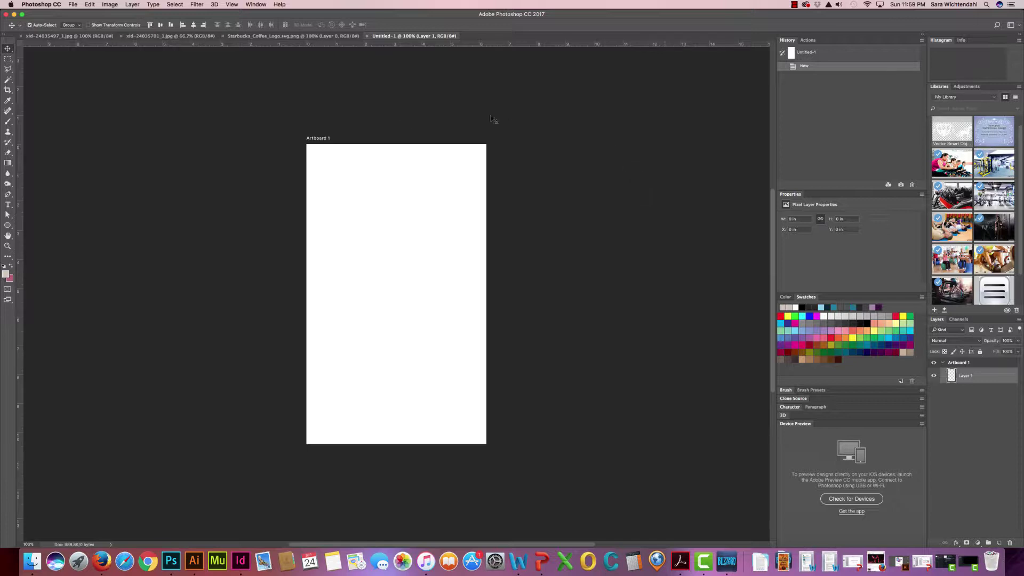
Try the Essentials and Painting workspaces, and return to the Motion workspace.
left_click(256, 4)
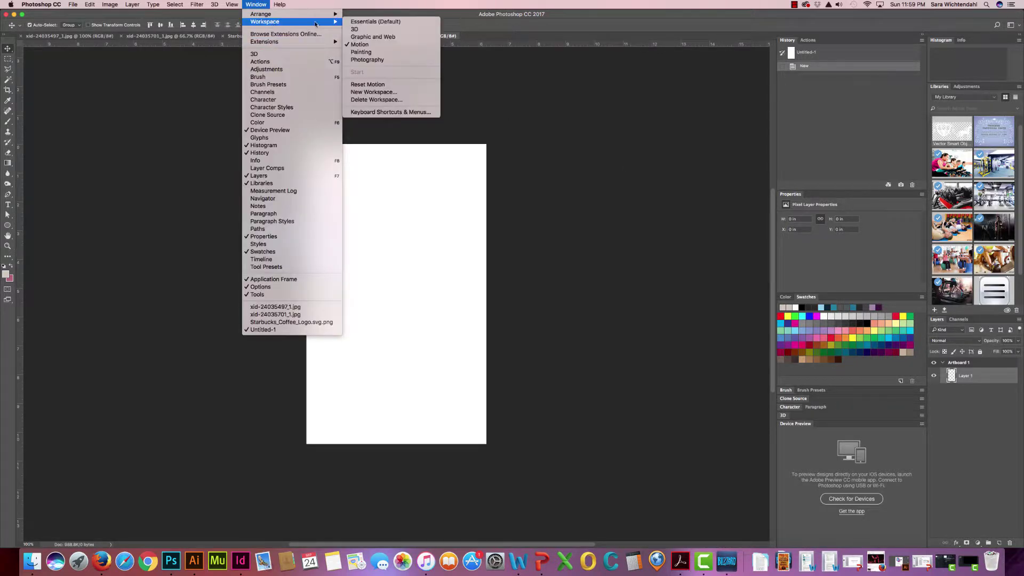
left_click(371, 23)
left_click(256, 4)
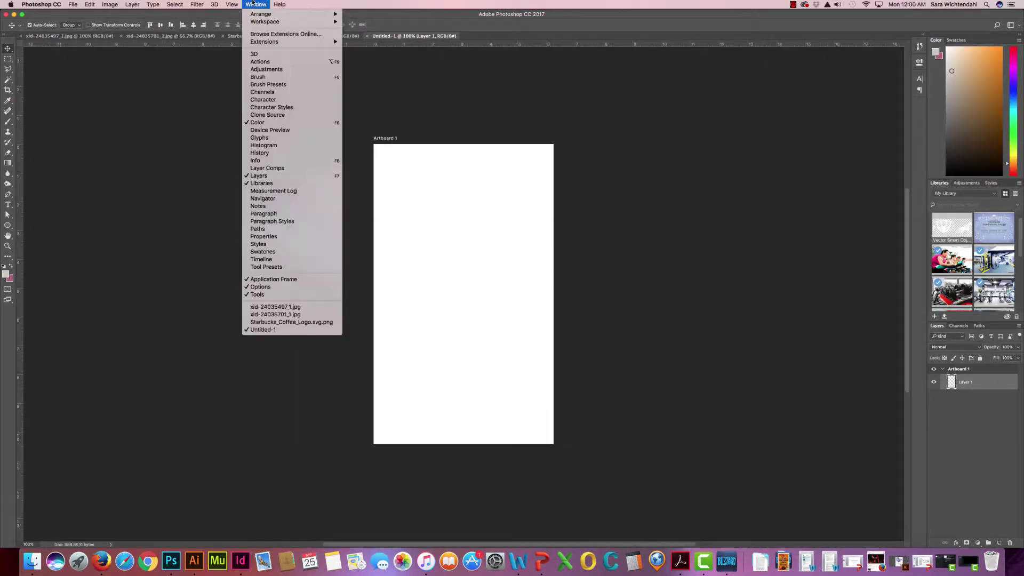
mouse_move(274, 24)
left_click(377, 53)
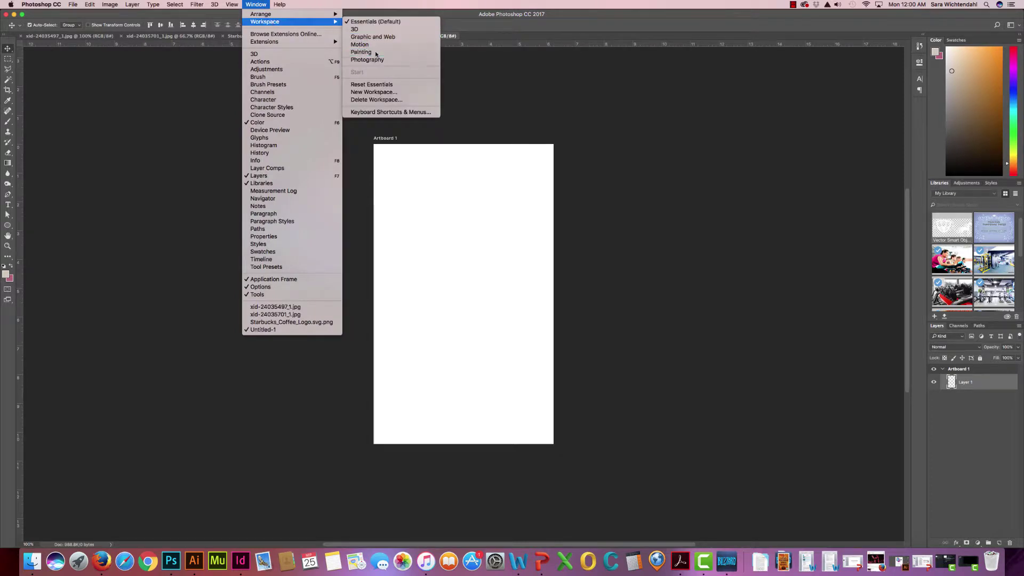
left_click(256, 4)
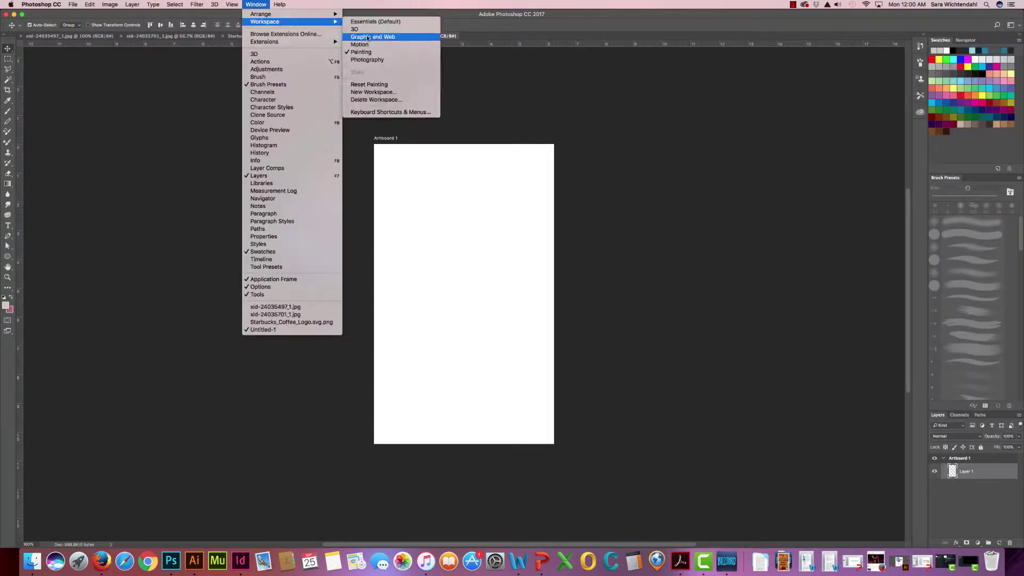
left_click(371, 53)
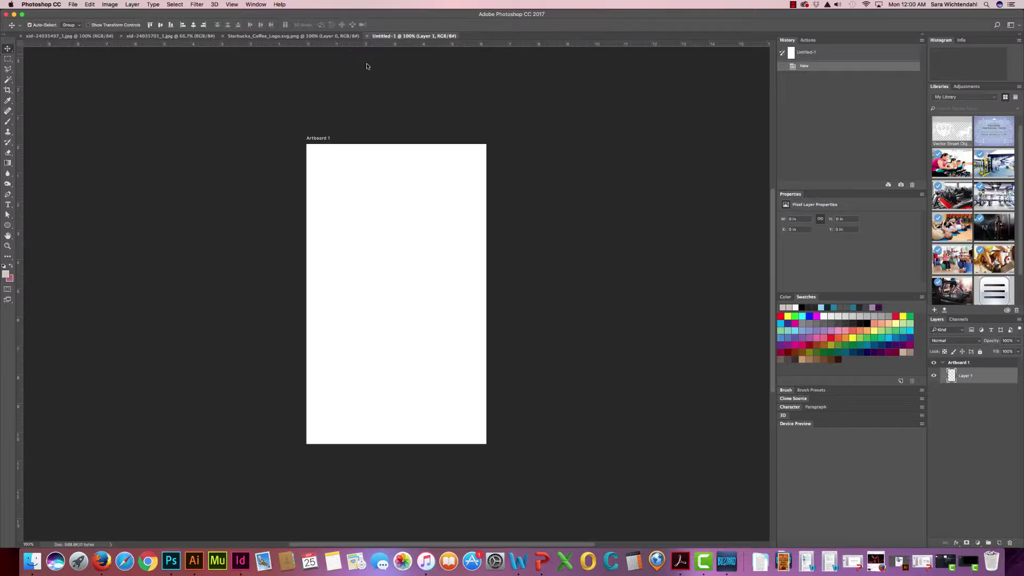
Show the Timeline panel, widen it and place it along the lower edge of the canvas area.
left_click(256, 5)
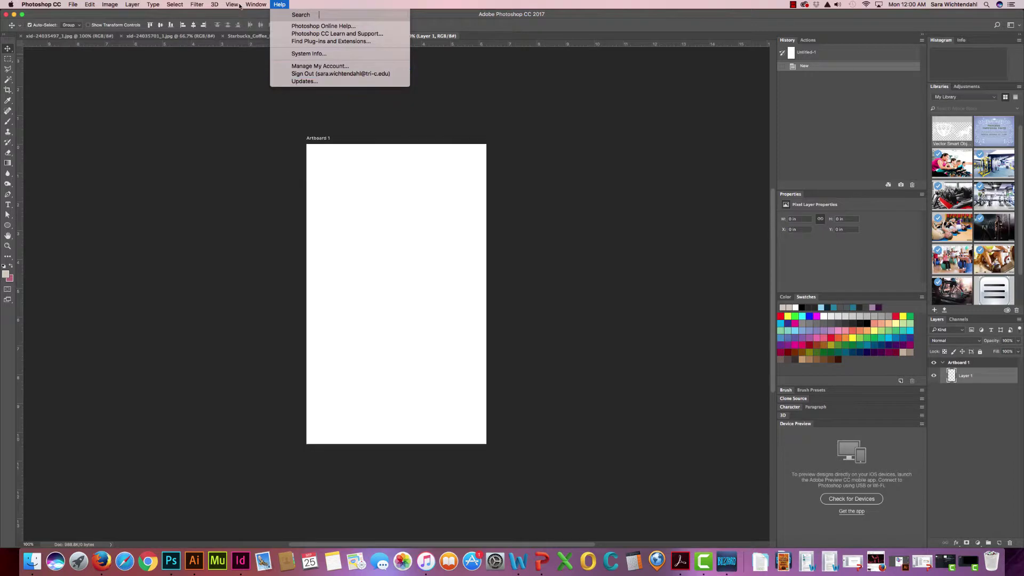
mouse_move(258, 7)
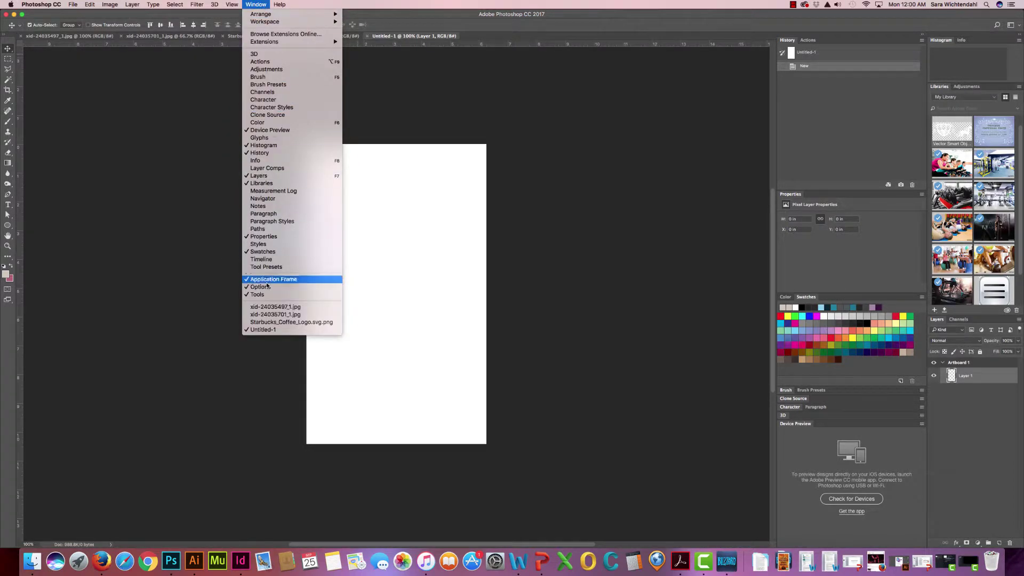
left_click(254, 259)
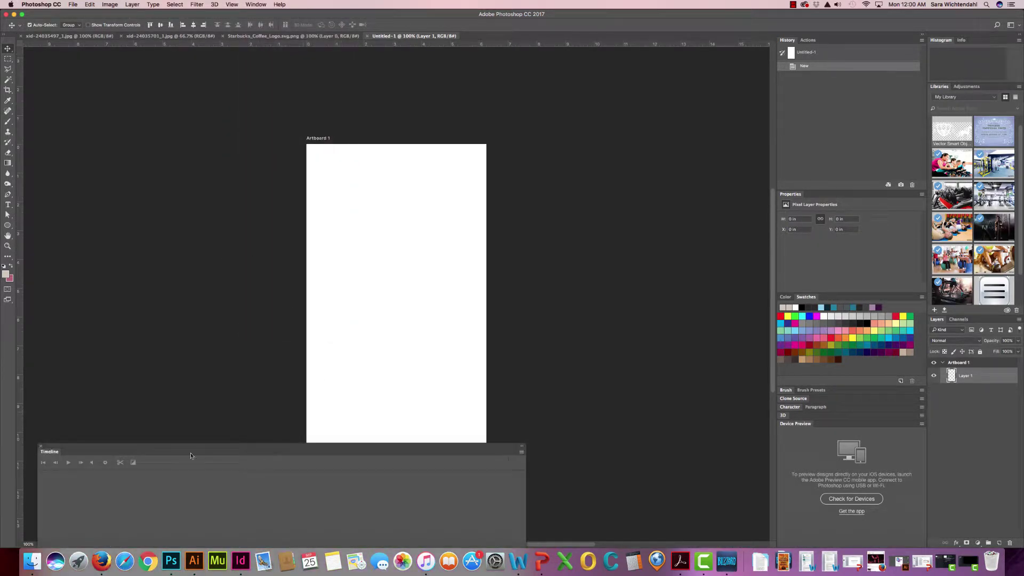
left_click_drag(197, 451, 207, 190)
left_click_drag(533, 435, 727, 291)
left_click_drag(195, 184, 175, 436)
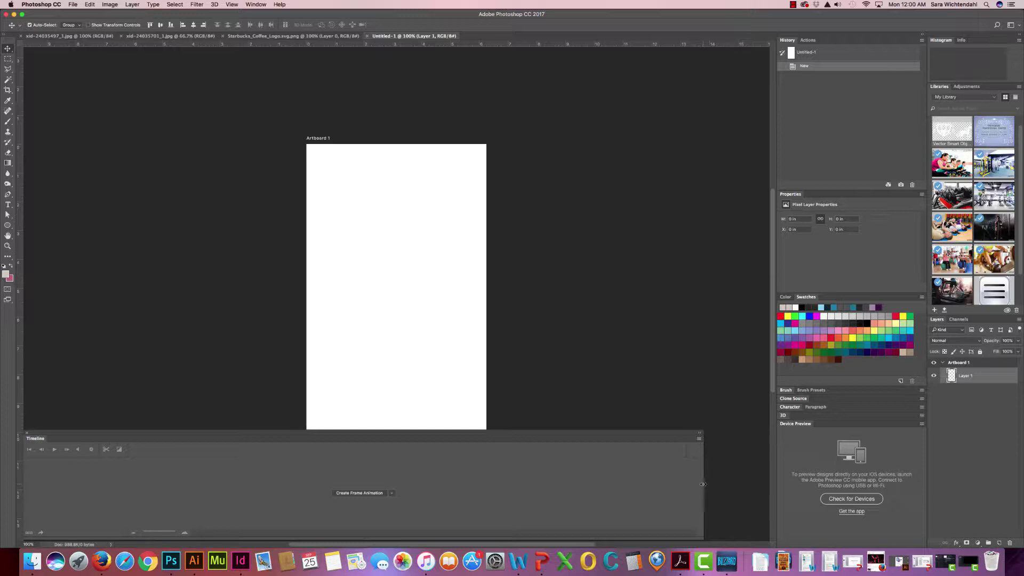
Collapse the floating Timeline panel to its icon, testing that it can be expanded again.
left_click(700, 435)
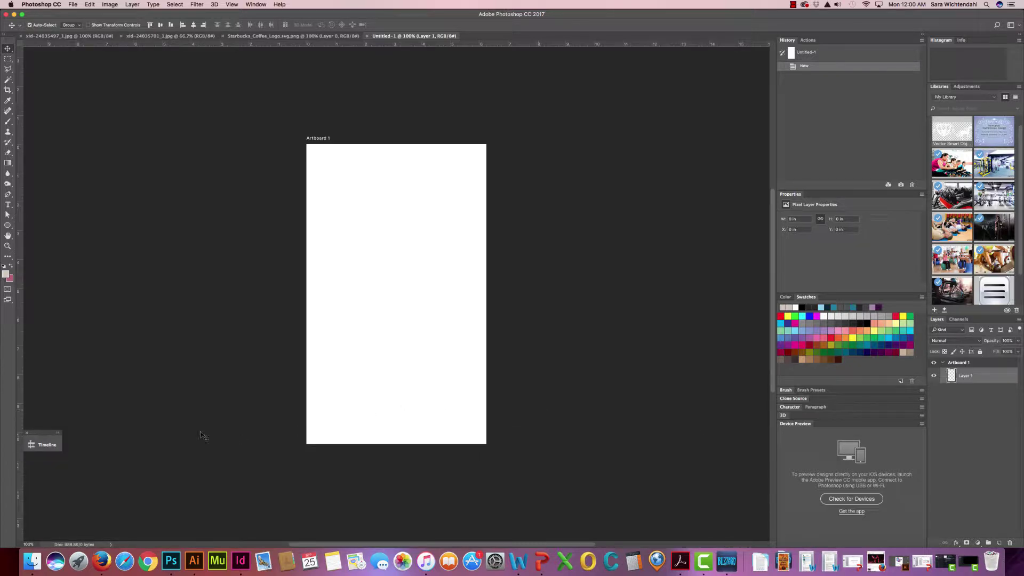
left_click(61, 437)
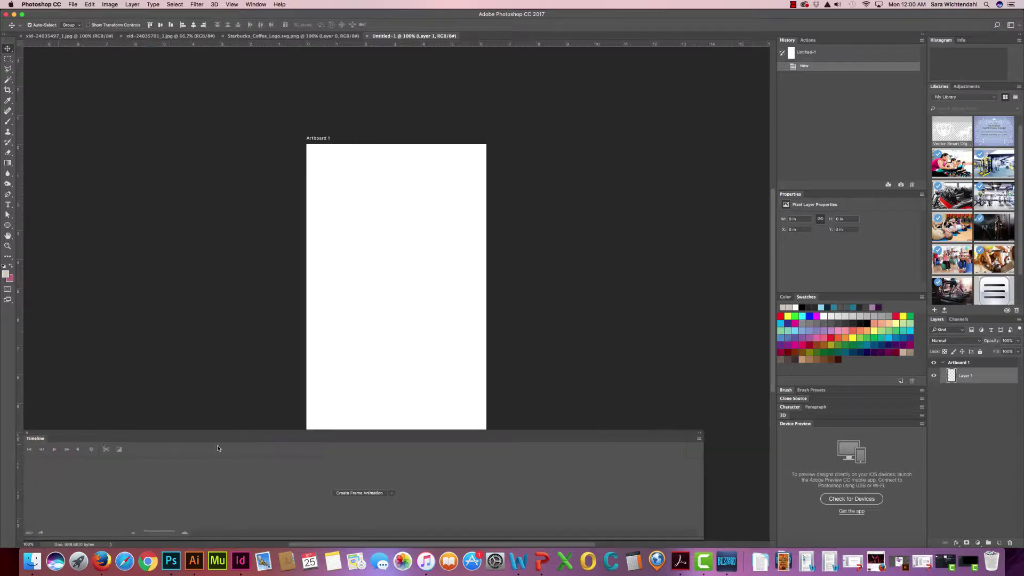
left_click(701, 435)
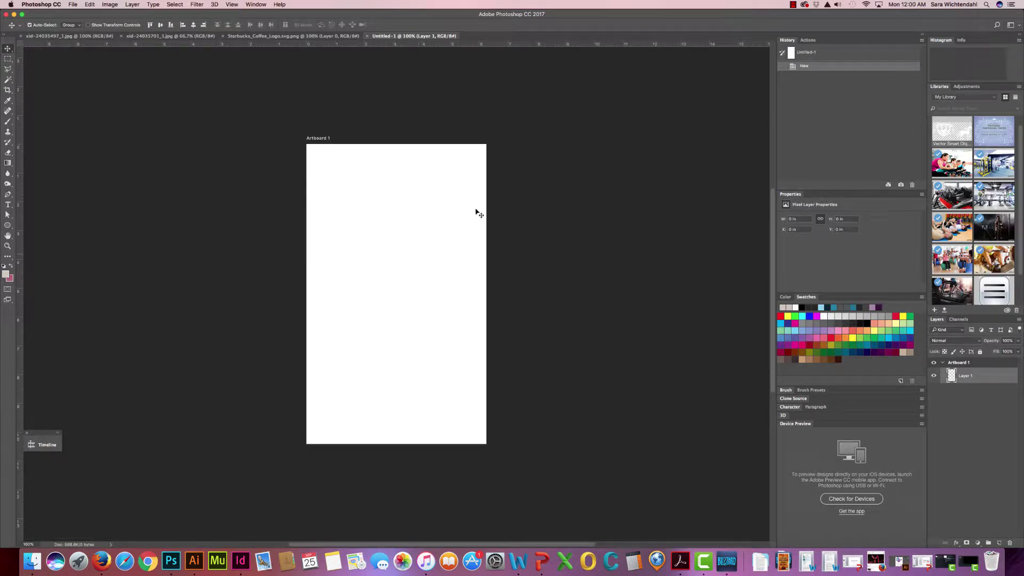
Test zooming in and out on the blank artboard, and magnify it to 200% with the Zoom tool.
key("super+equal")
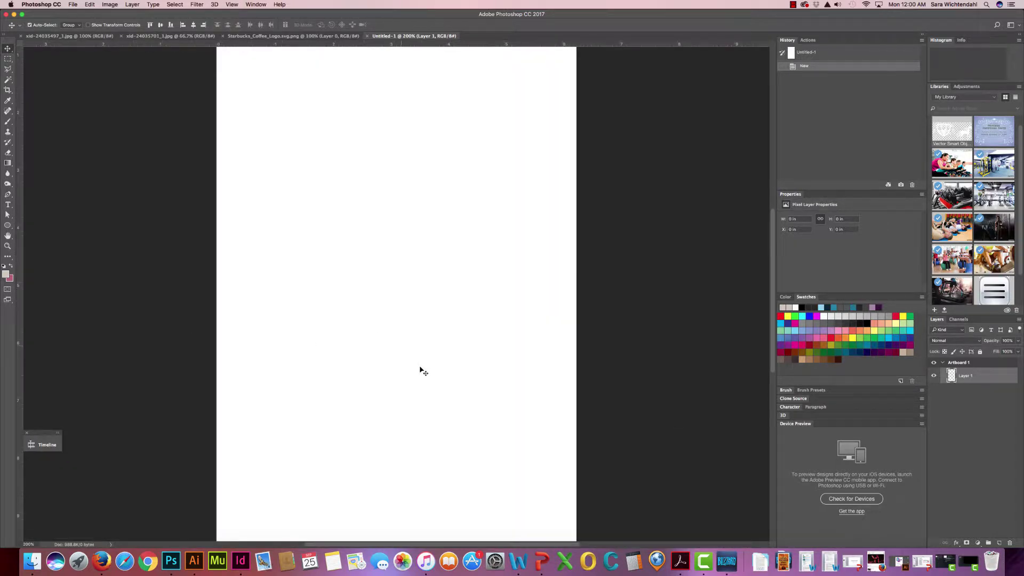
key("super+minus")
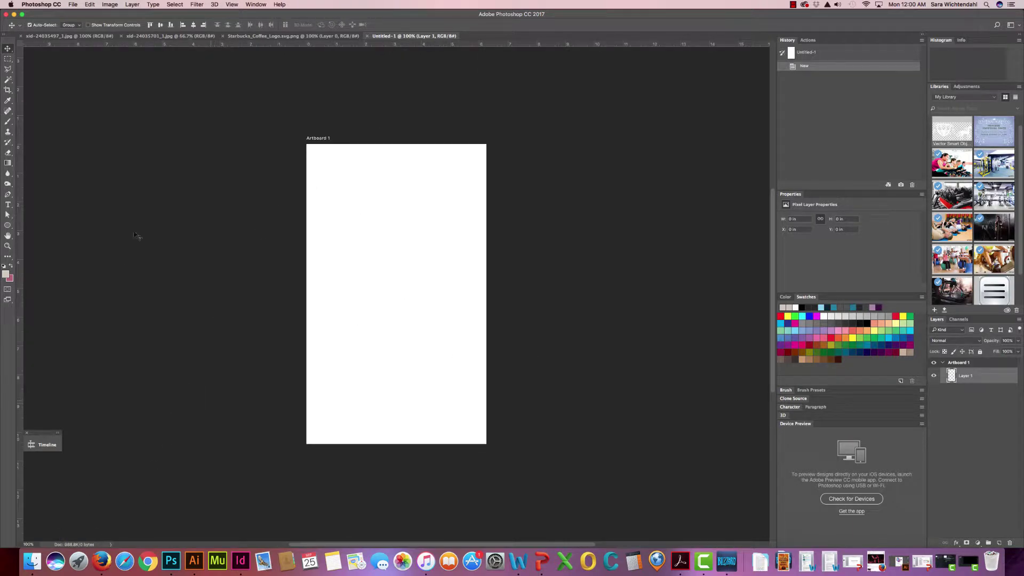
left_click(7, 246)
left_click(377, 290)
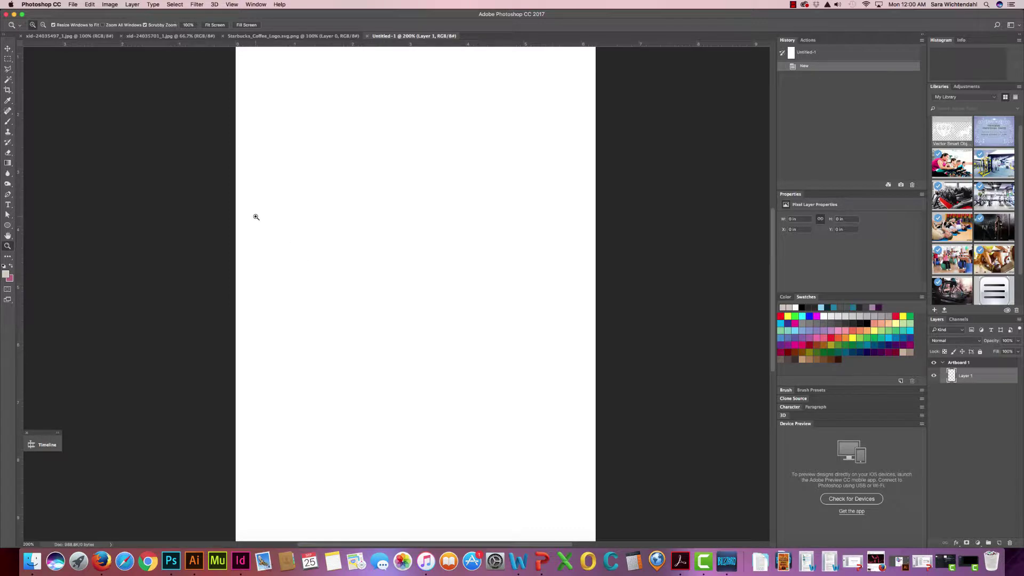
Select the entire leaves image in its own document and copy it.
left_click(81, 36)
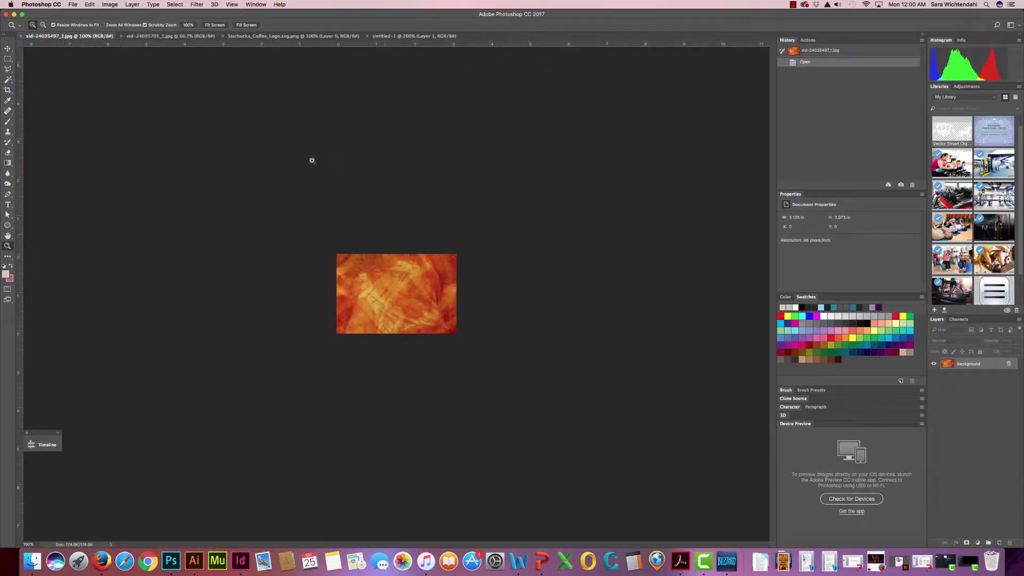
left_click(175, 5)
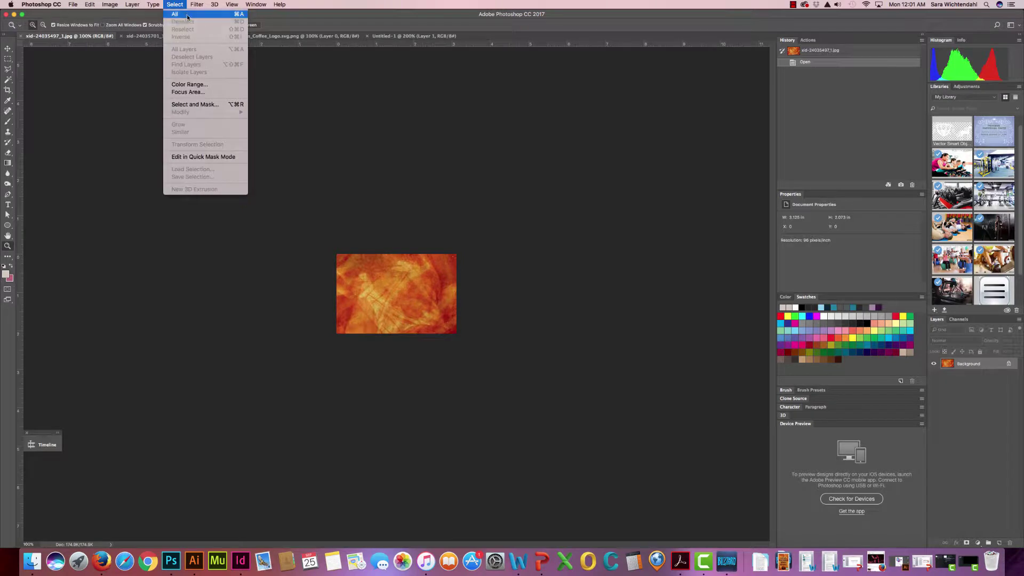
left_click(184, 14)
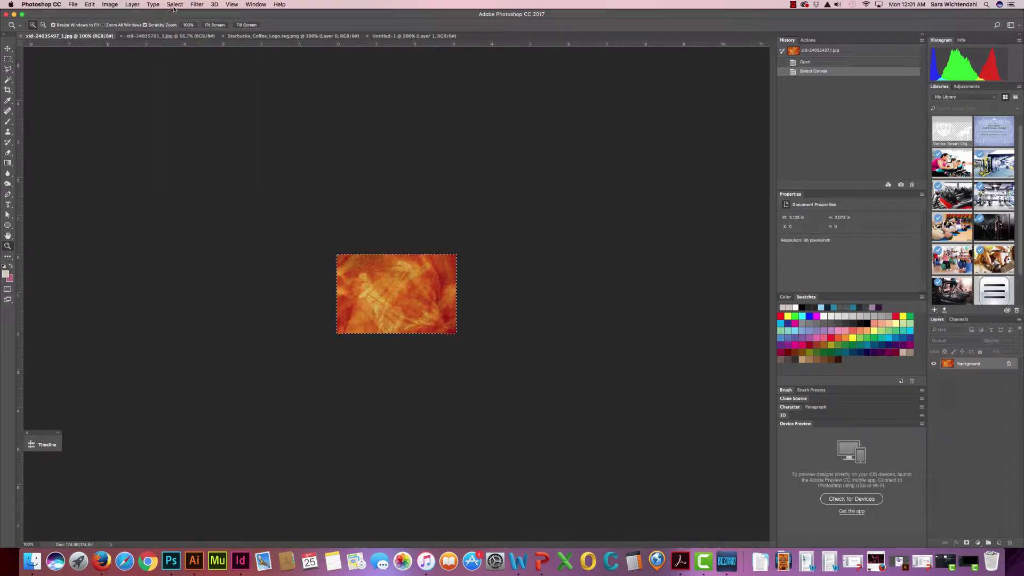
left_click(90, 4)
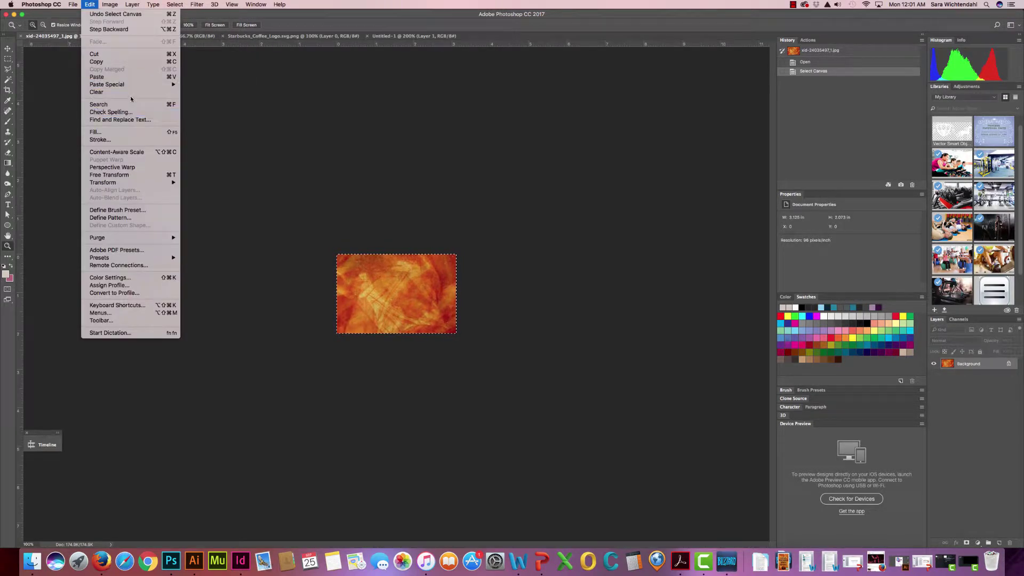
left_click(108, 62)
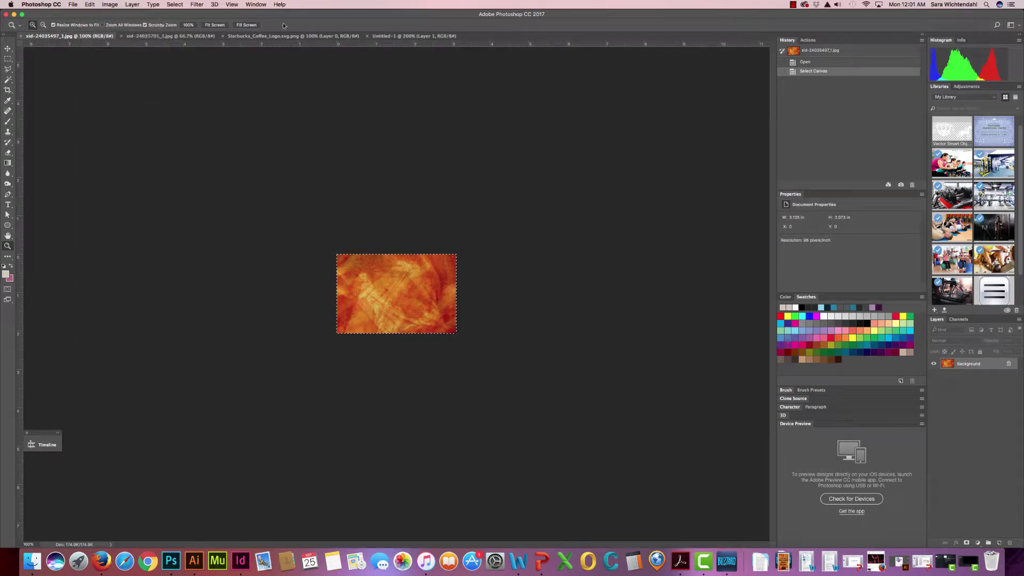
Paste the copied leaves image onto the blank artboard of the Untitled-1 document.
left_click(386, 36)
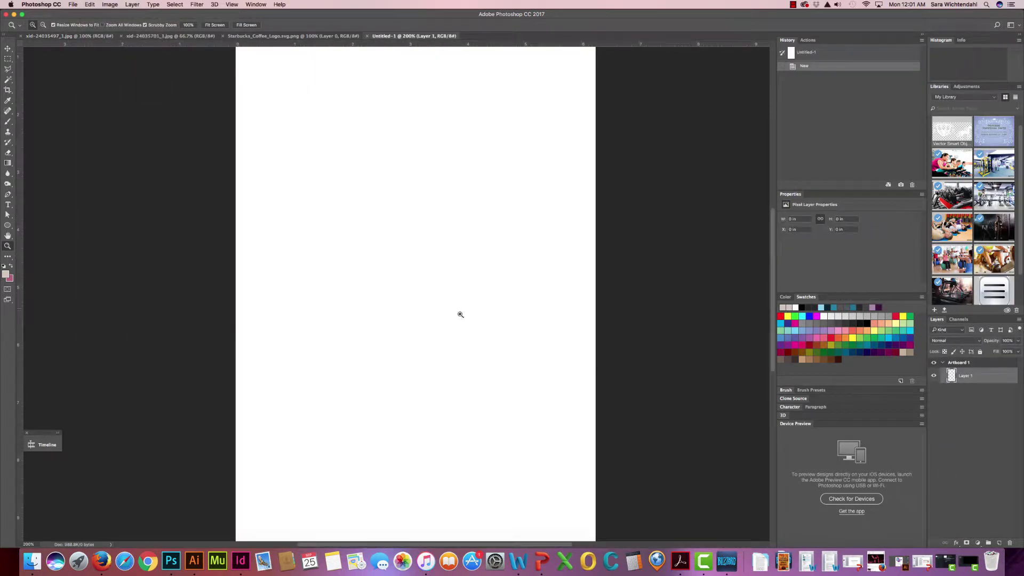
left_click(89, 5)
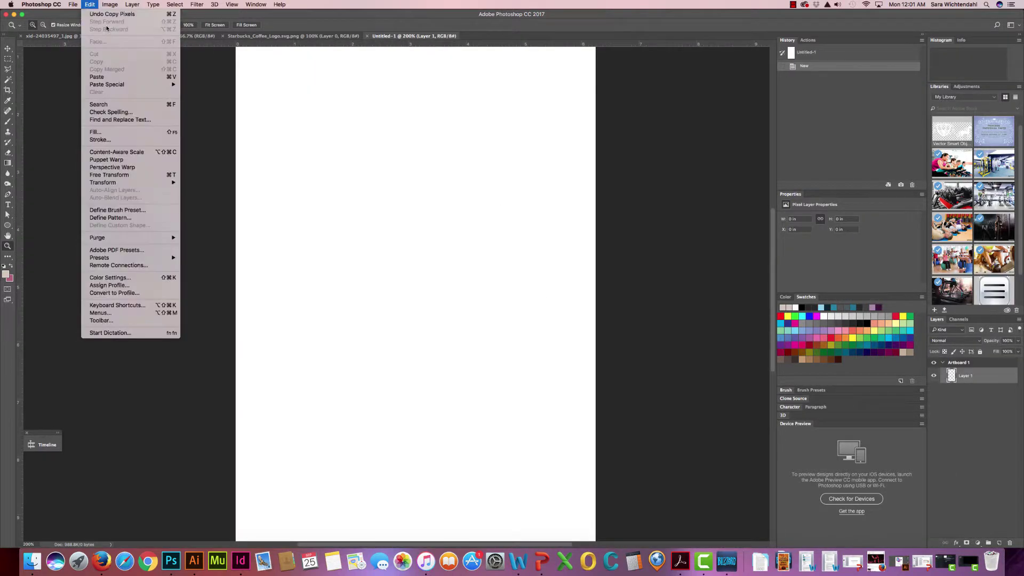
left_click(145, 77)
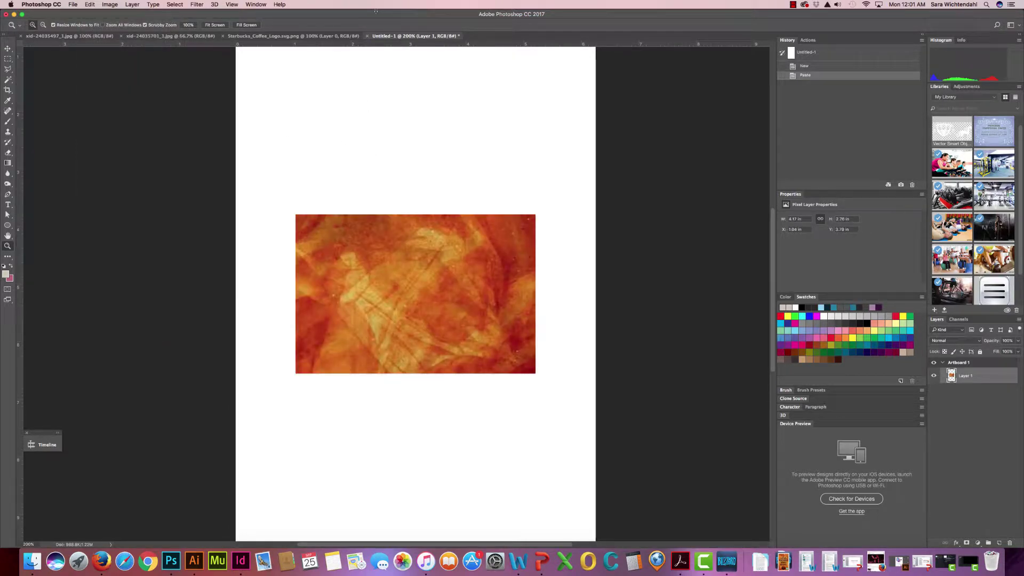
Rotate the pasted leaves image 90 degrees clockwise to portrait orientation with Free Transform.
key("super+minus")
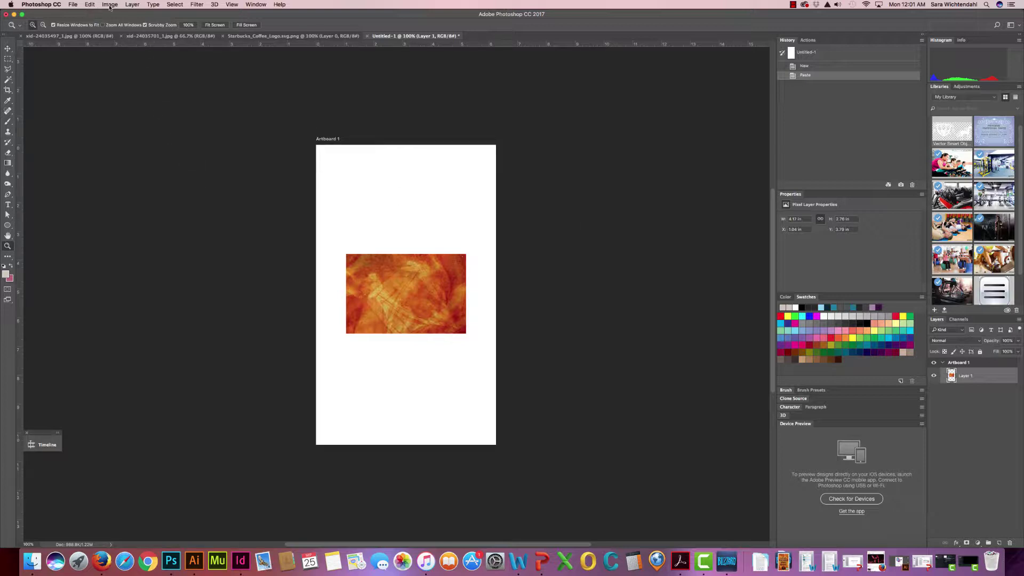
left_click(90, 6)
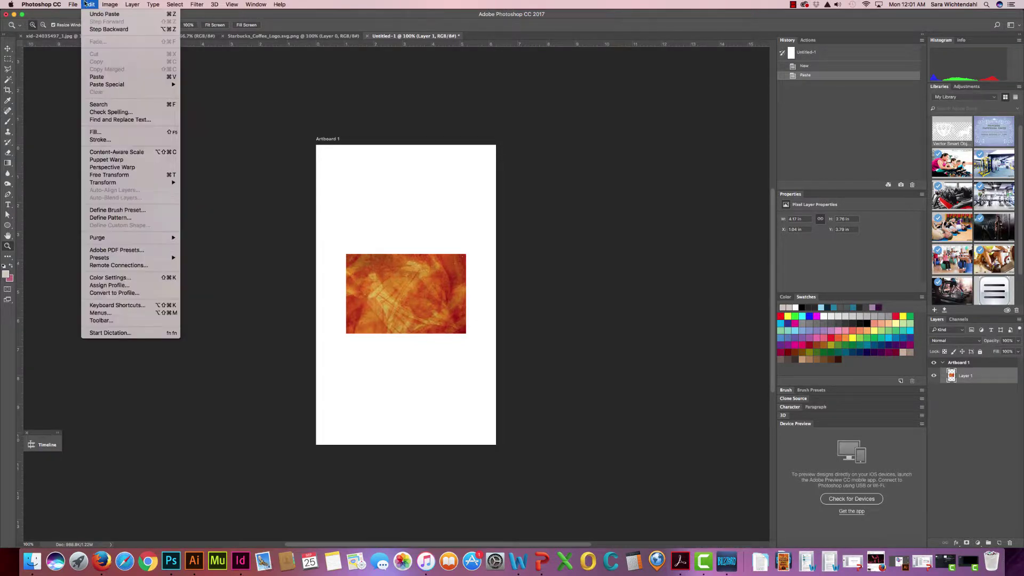
mouse_move(171, 185)
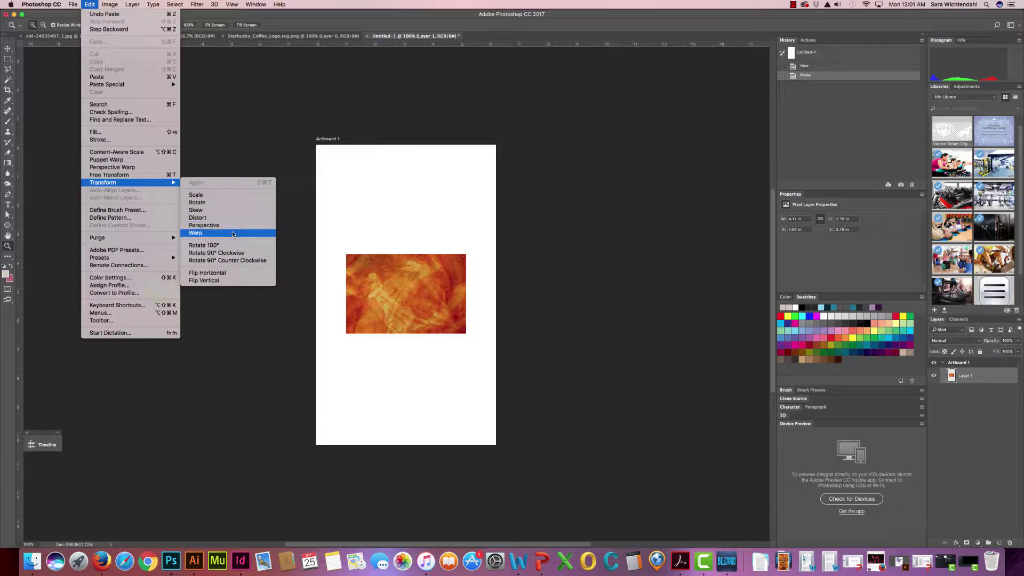
left_click(115, 179)
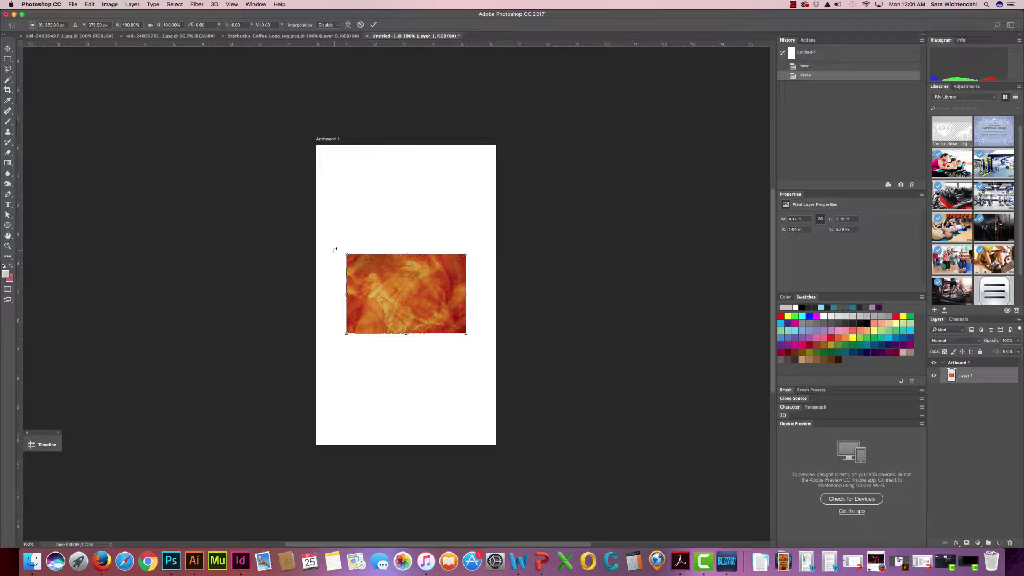
left_click_drag(337, 252, 445, 236)
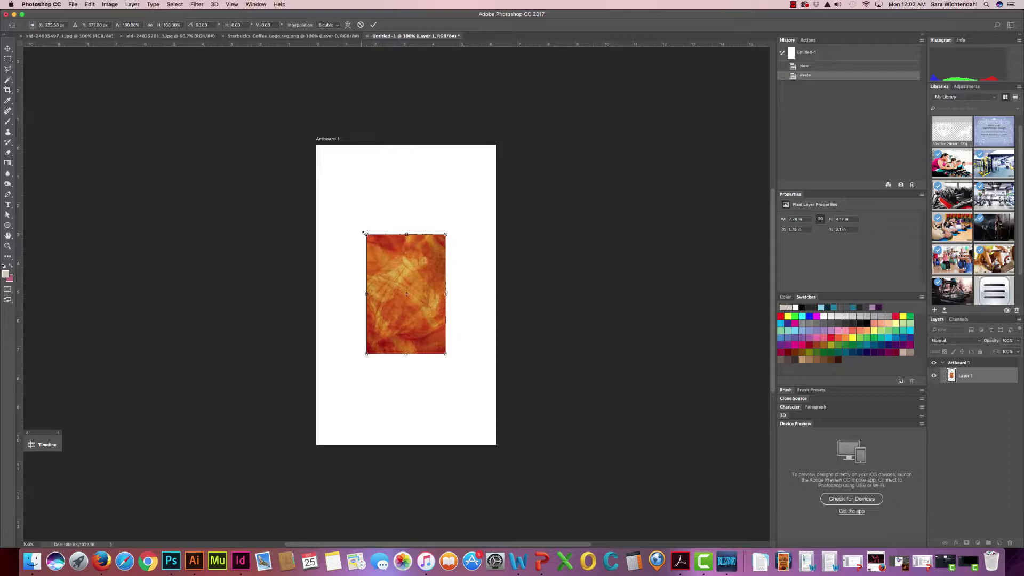
Scale the rotated leaves image proportionally to about 258% so it covers the whole artboard, and commit the transform.
left_click_drag(365, 233, 314, 179)
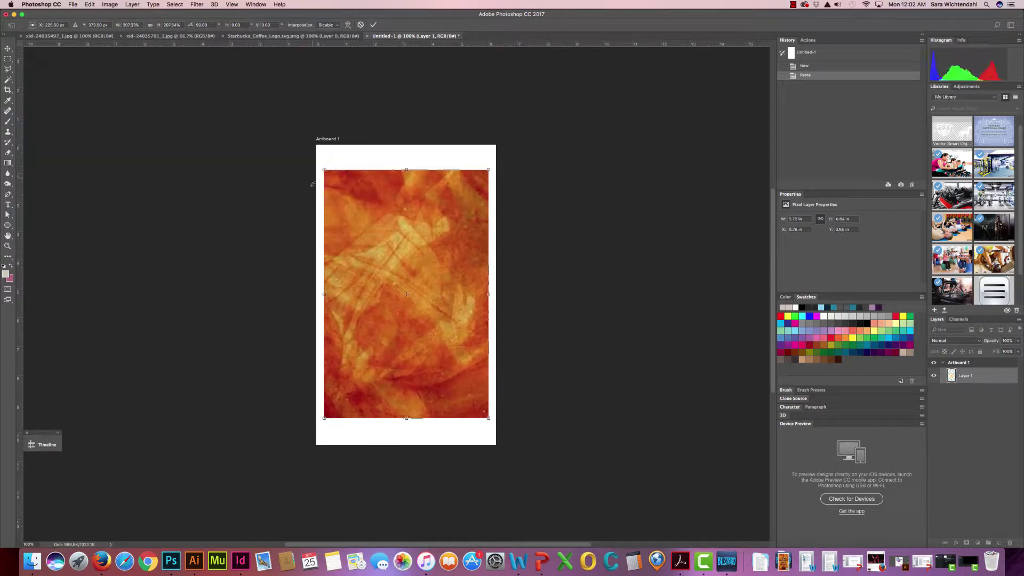
key("super+z")
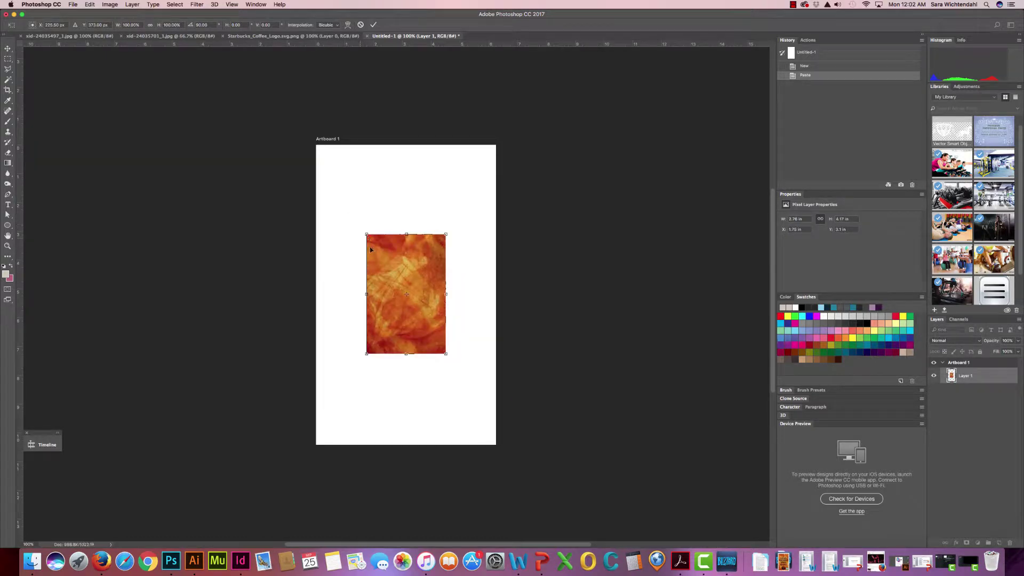
left_click_drag(365, 233, 345, 201)
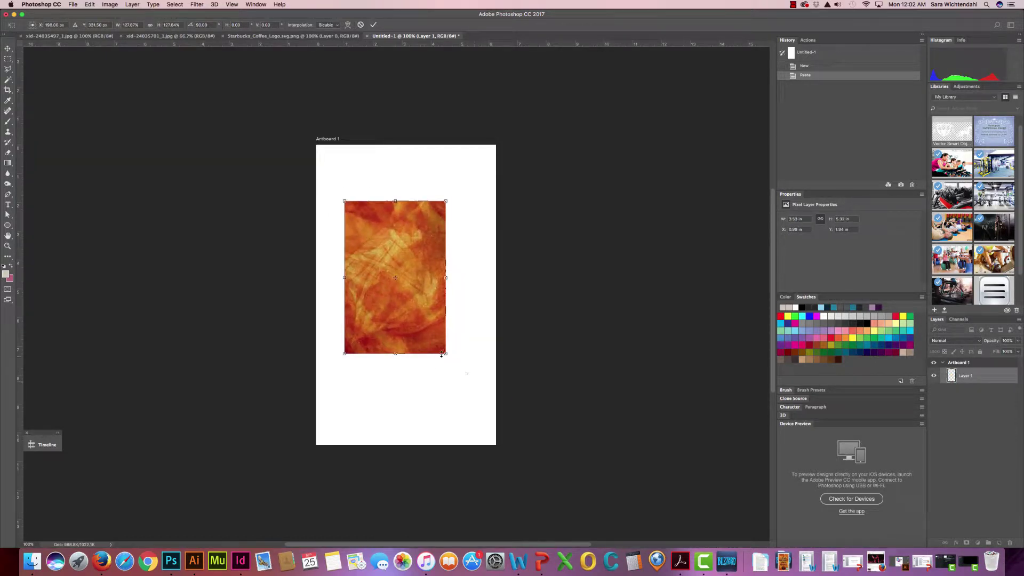
left_click_drag(446, 354, 473, 394)
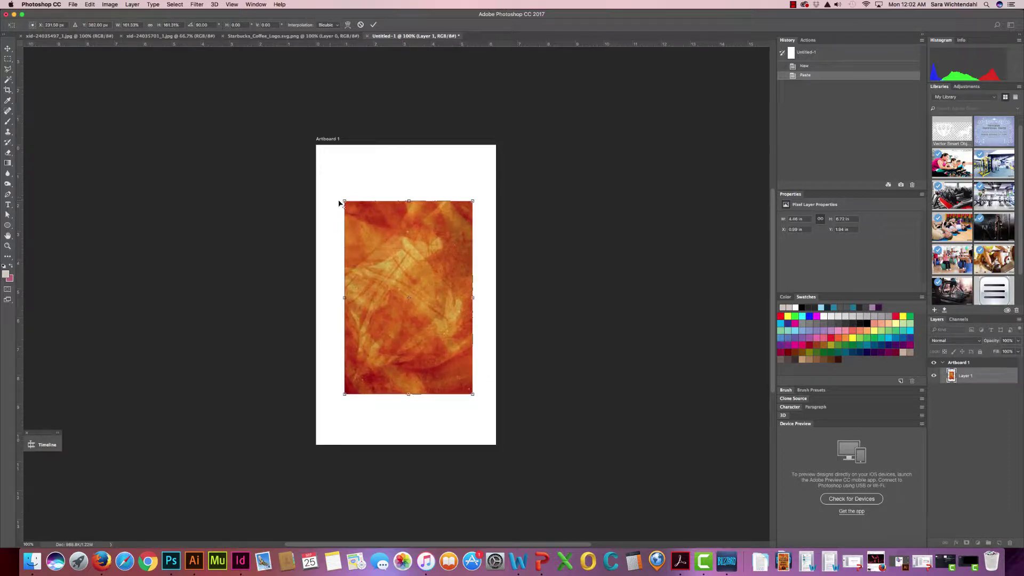
left_click_drag(343, 201, 305, 145)
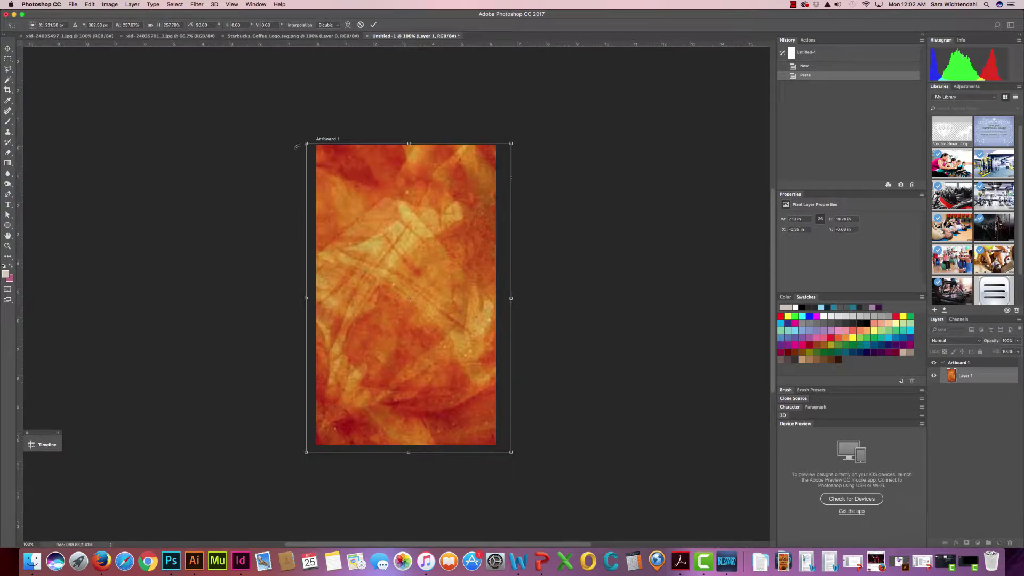
left_click(372, 26)
key("z")
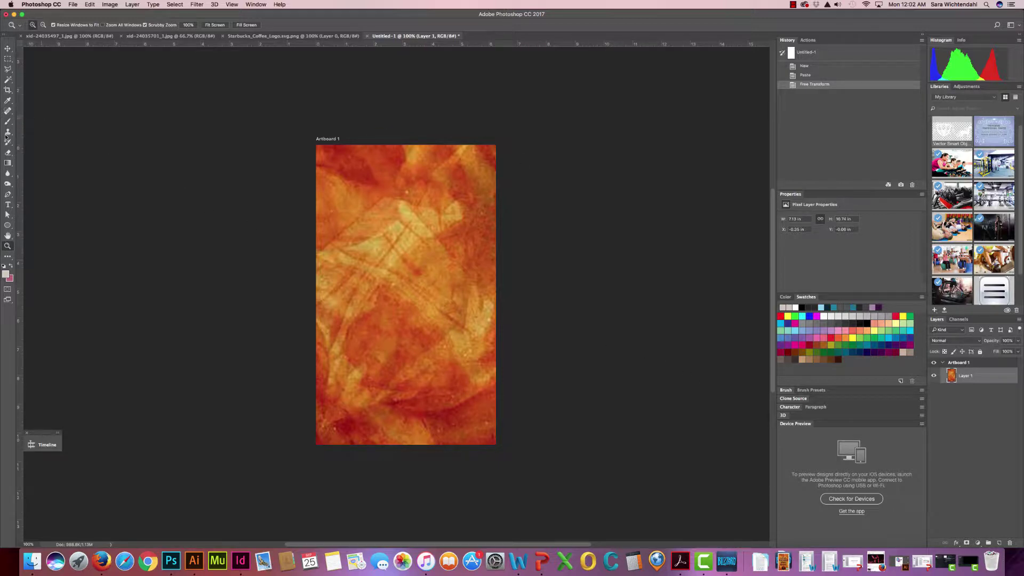
Add the text "I" near the artboard's upper edge and colour it dark brown (#382104).
left_click(8, 204)
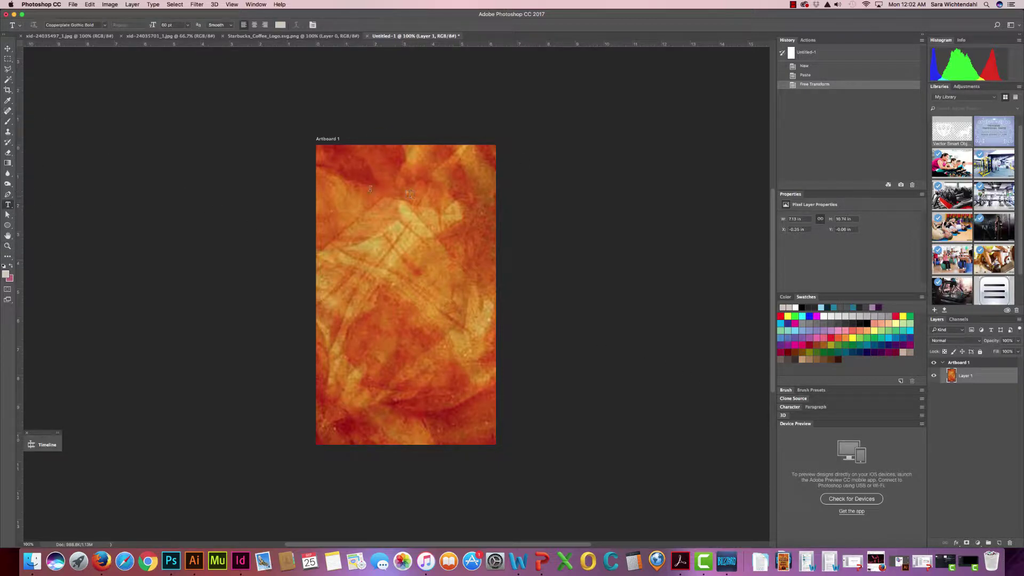
left_click(382, 191)
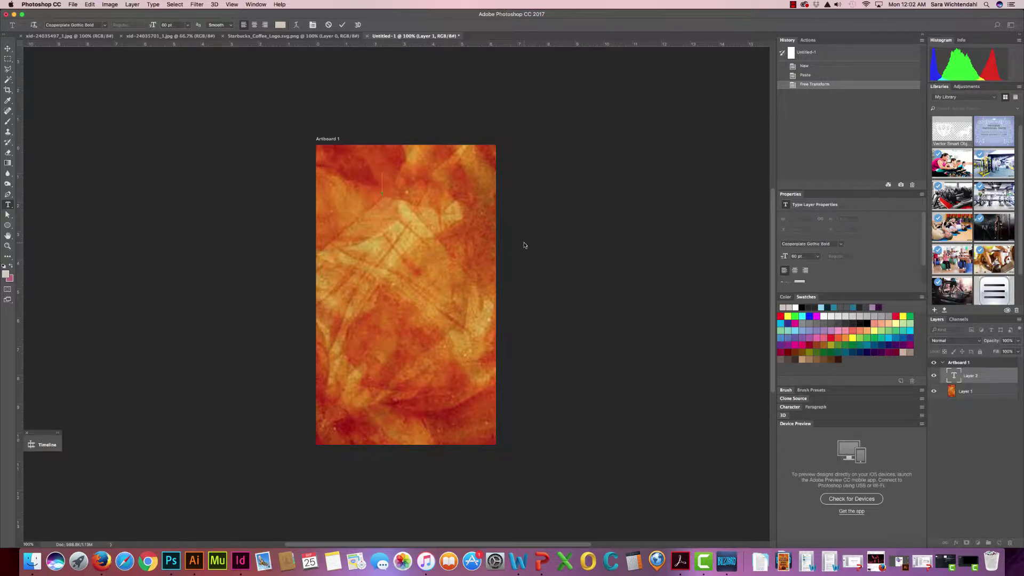
type("I")
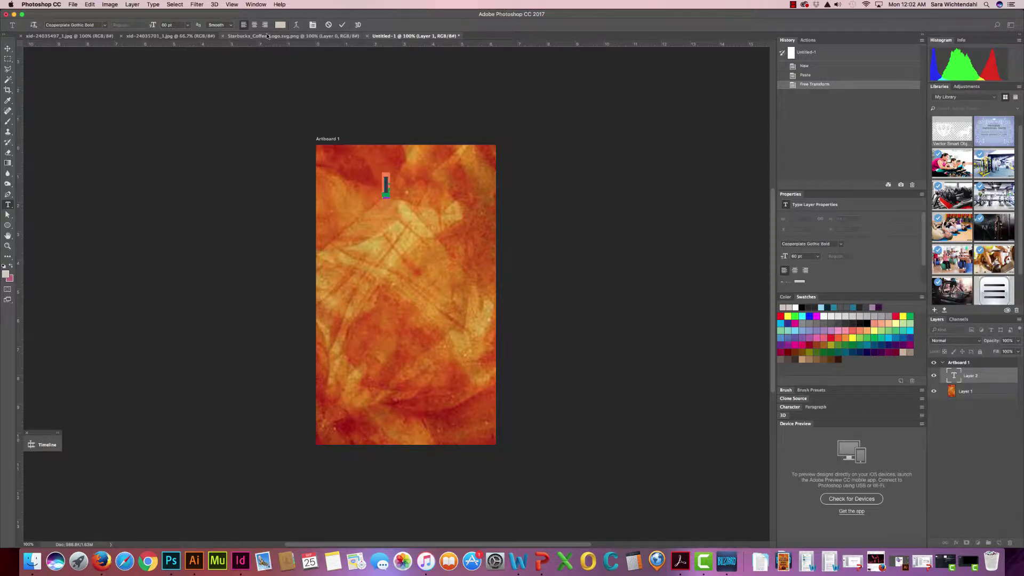
left_click(279, 26)
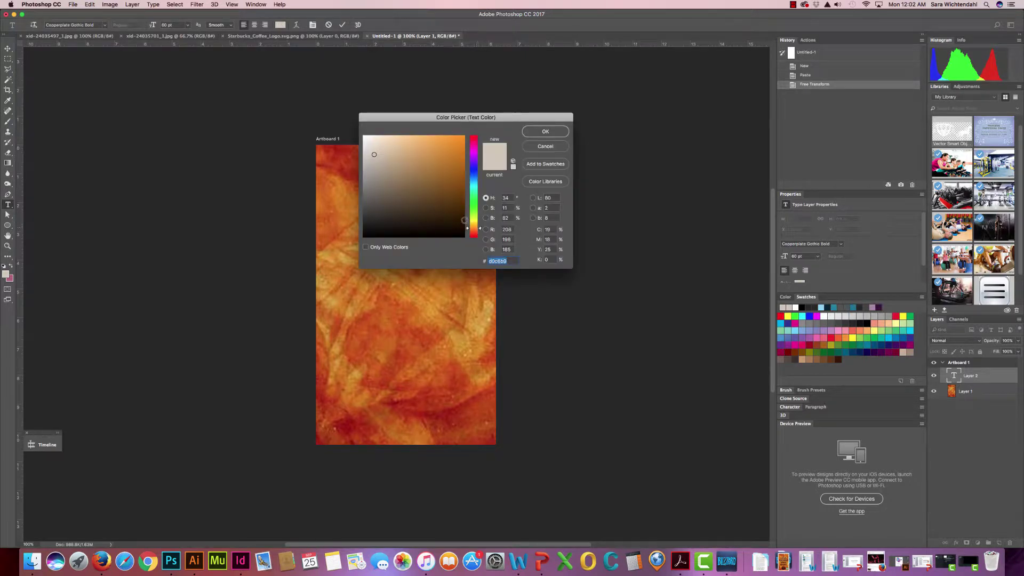
left_click_drag(447, 216, 458, 213)
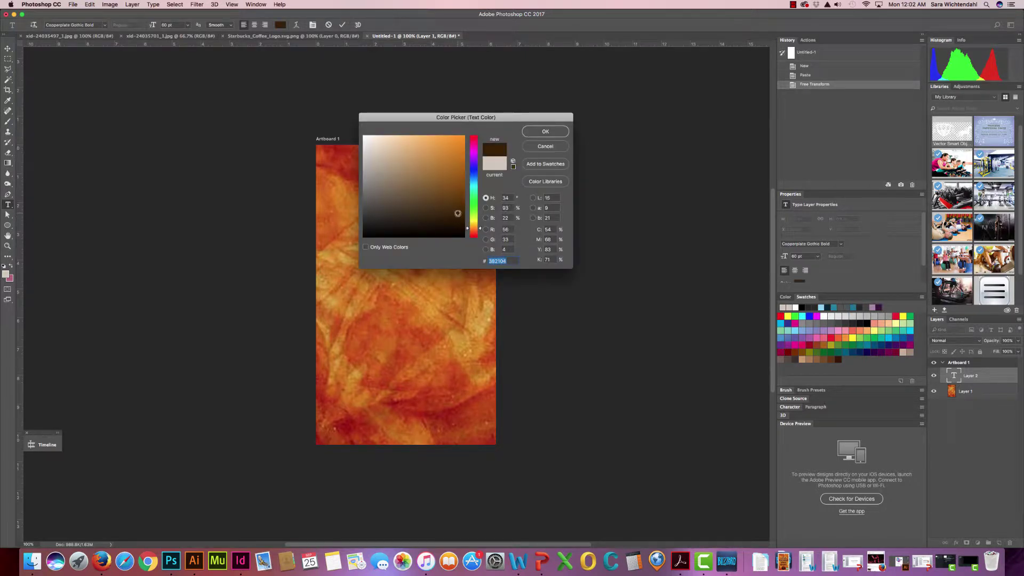
left_click(554, 131)
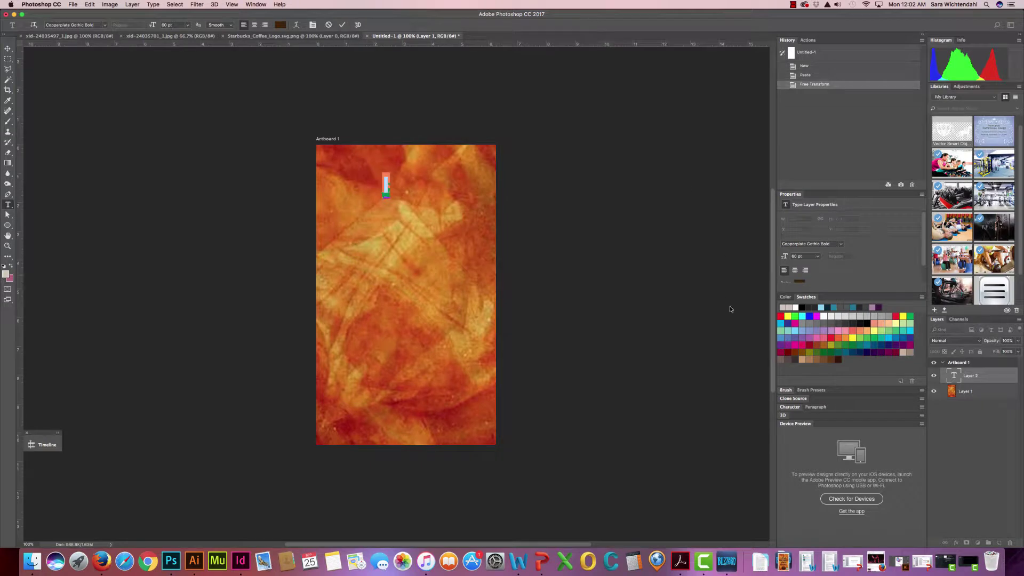
Set the letter "I" in Oswald Stencil at 80 pt and move it to the artboard's horizontal centre.
left_click(104, 25)
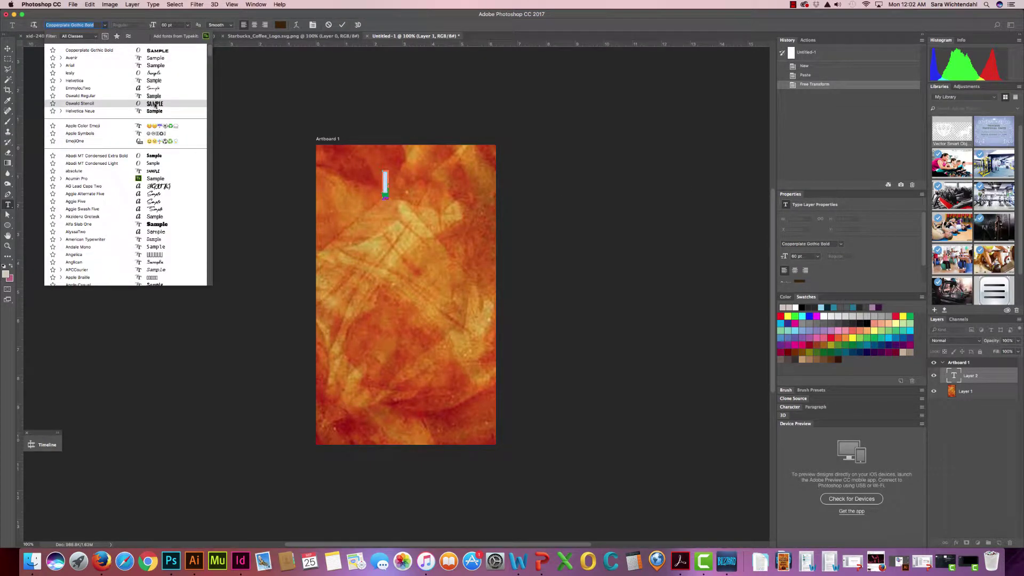
left_click(155, 105)
left_click(186, 26)
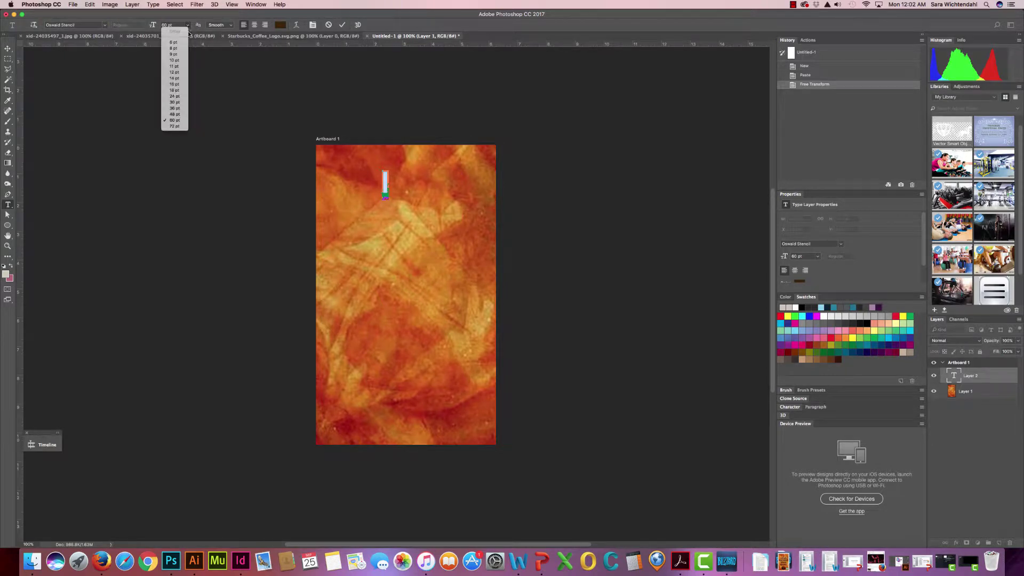
left_click(183, 128)
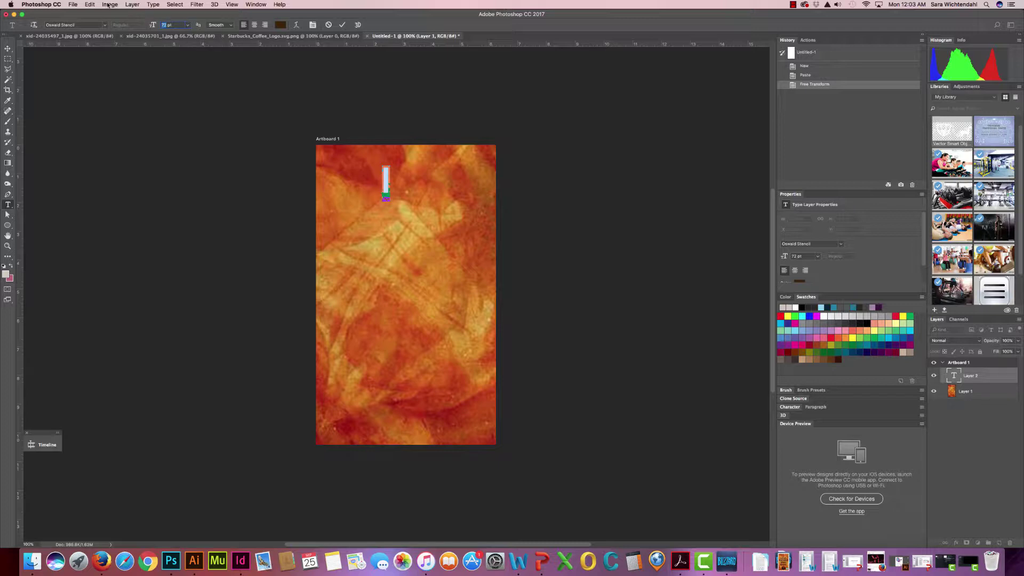
type("120")
key("BackSpace")
key("BackSpace")
type("80")
left_click(8, 48)
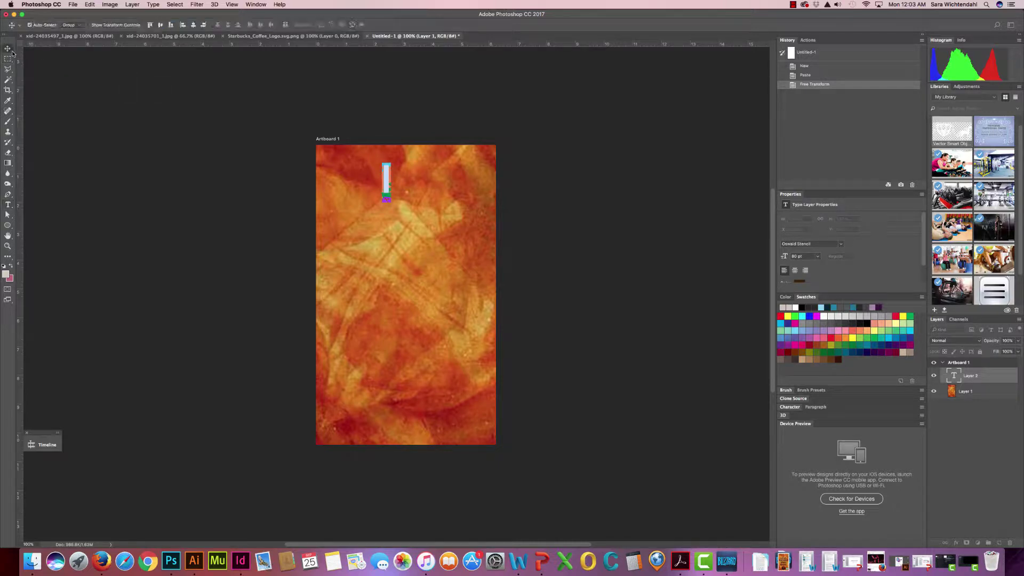
left_click_drag(388, 181, 403, 182)
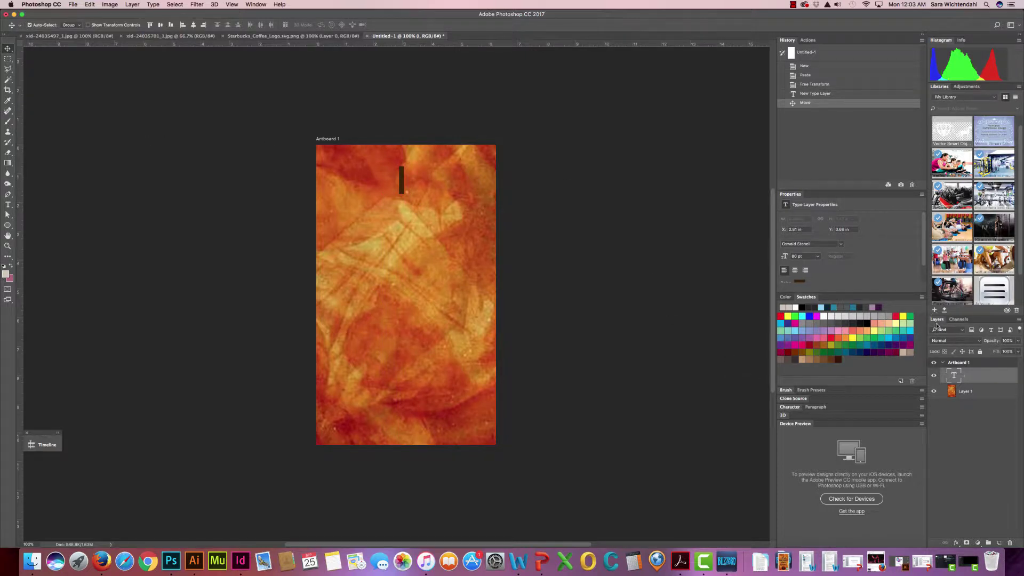
Float the Layers panel, enlarge it and place it beside the artboard.
left_click_drag(937, 320, 576, 138)
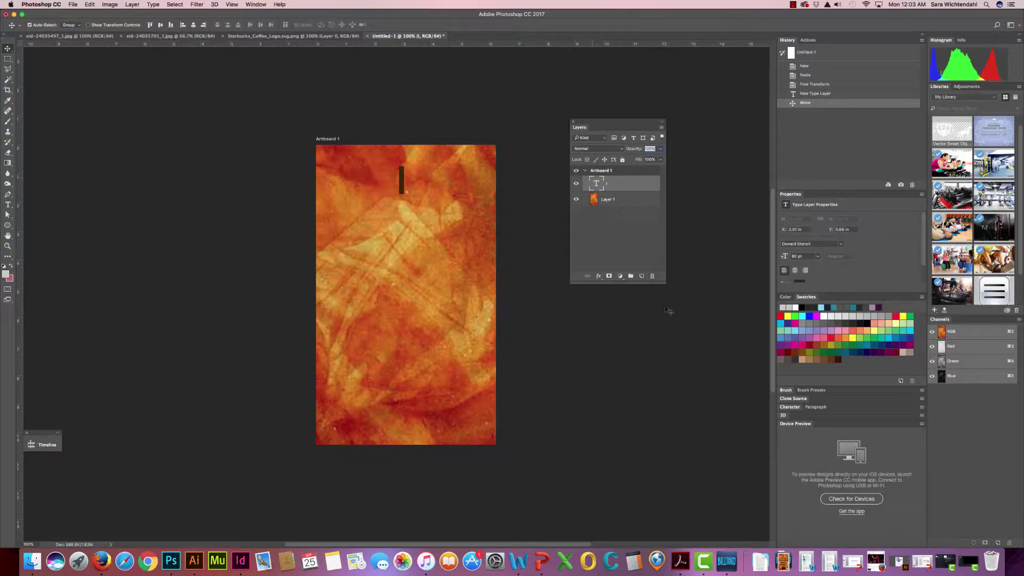
left_click_drag(665, 282, 704, 332)
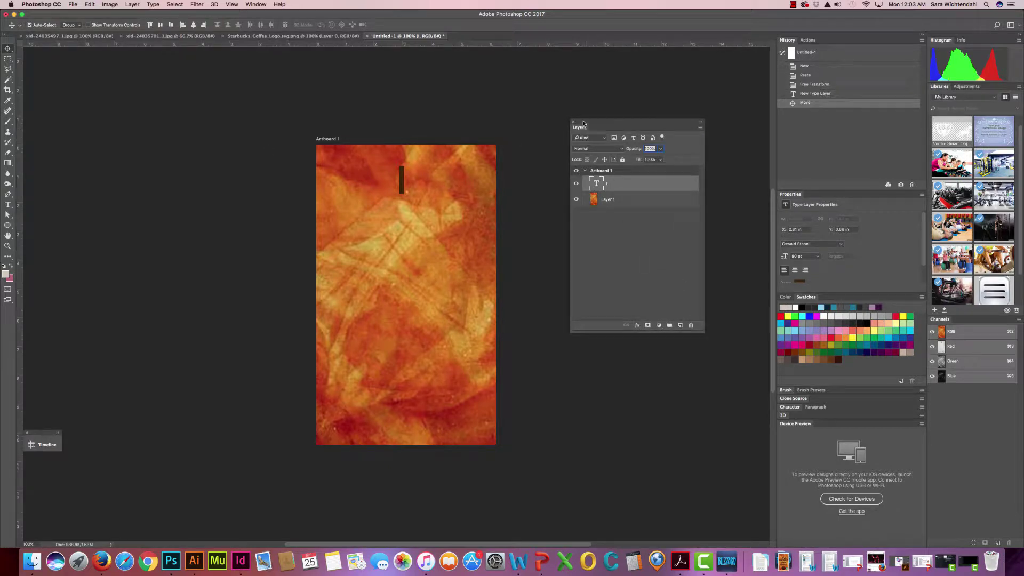
left_click_drag(583, 124, 531, 129)
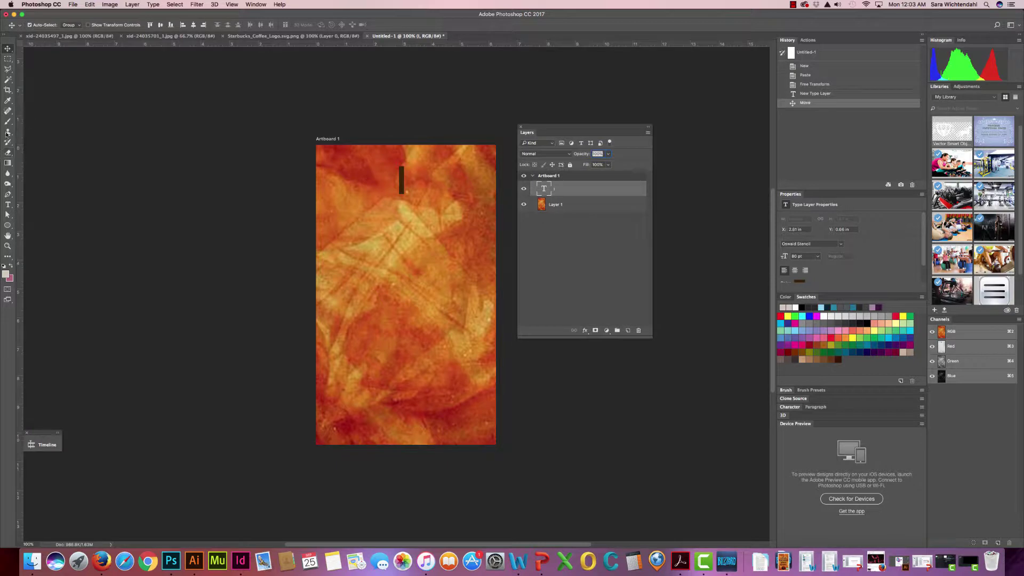
Add the word "LOVE" as a separate text layer below the letter "I".
left_click(7, 205)
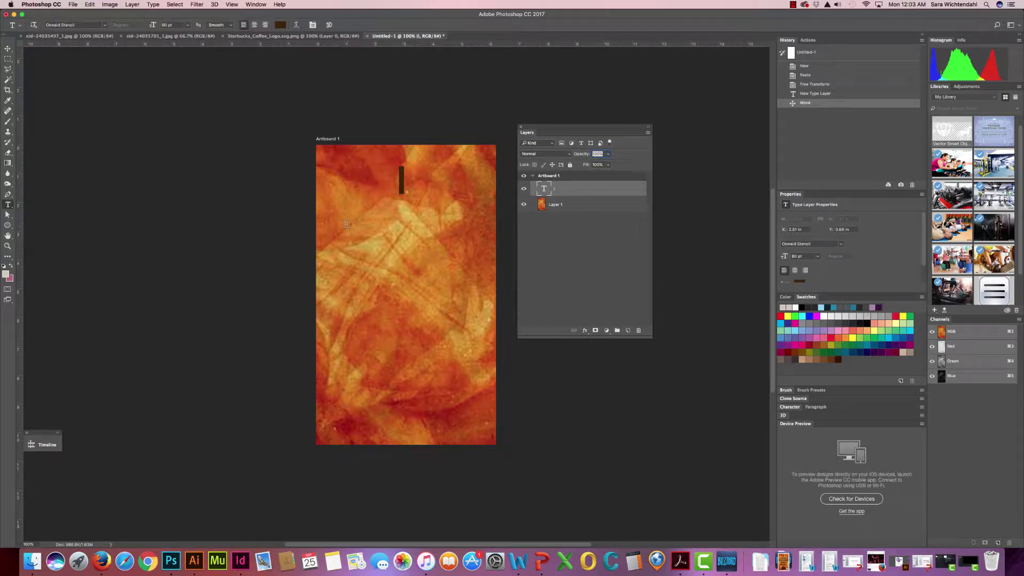
left_click(345, 227)
type("LOVE")
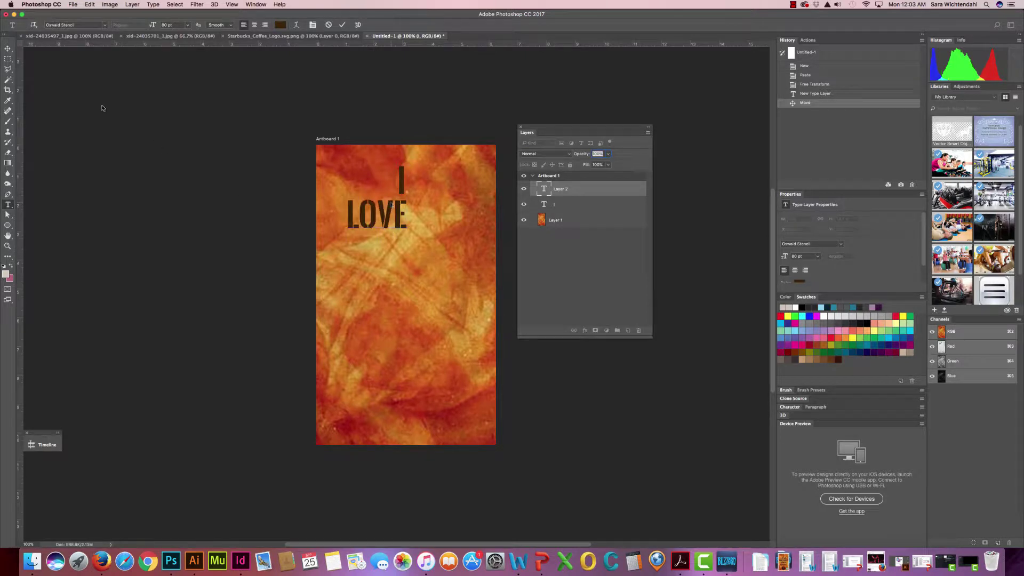
Centre "LOVE" below the letter "I" and add "PUMPKIN" as a separate text layer centred beneath it.
left_click(8, 48)
left_click_drag(380, 224, 403, 230)
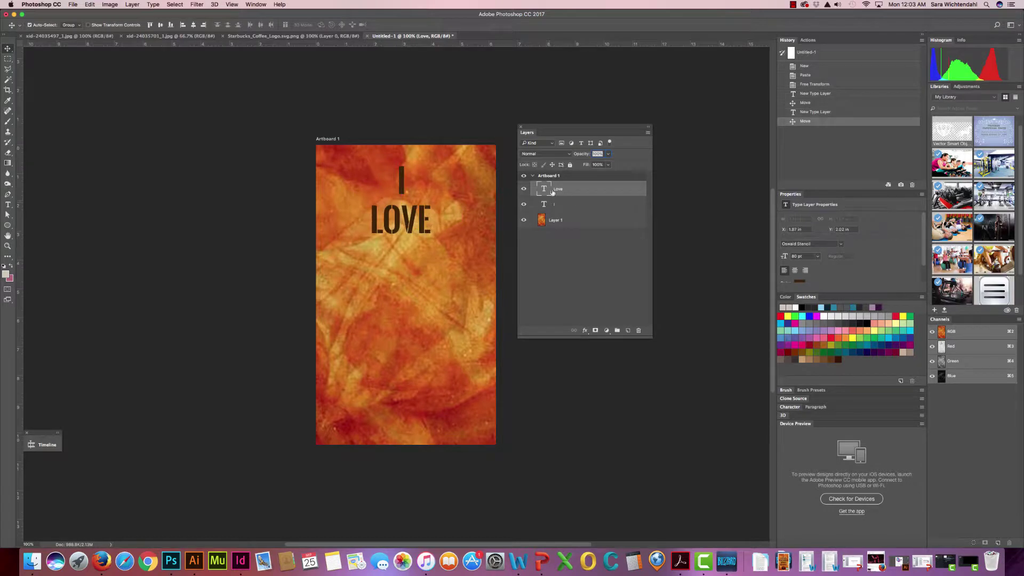
left_click(8, 204)
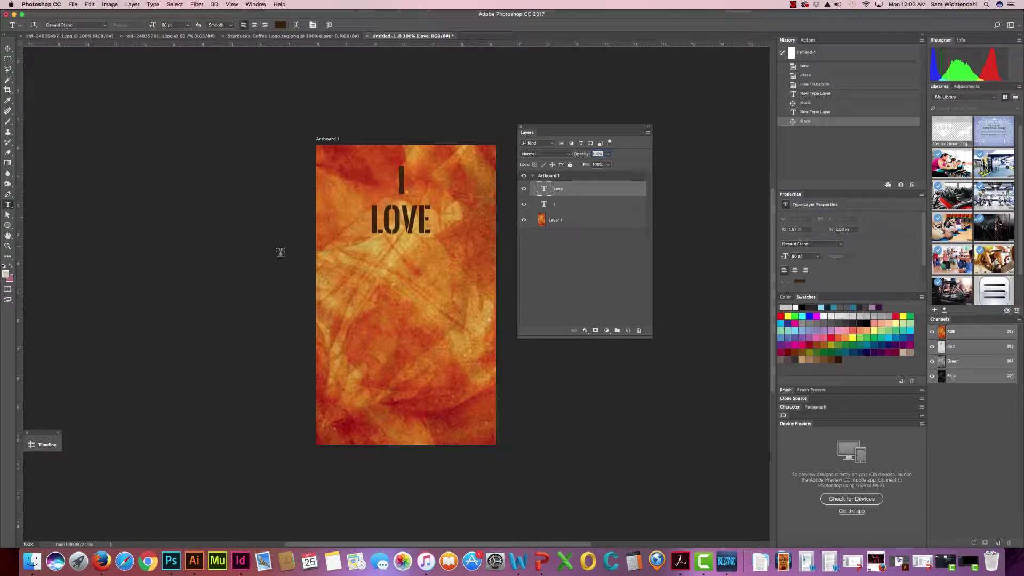
left_click(335, 273)
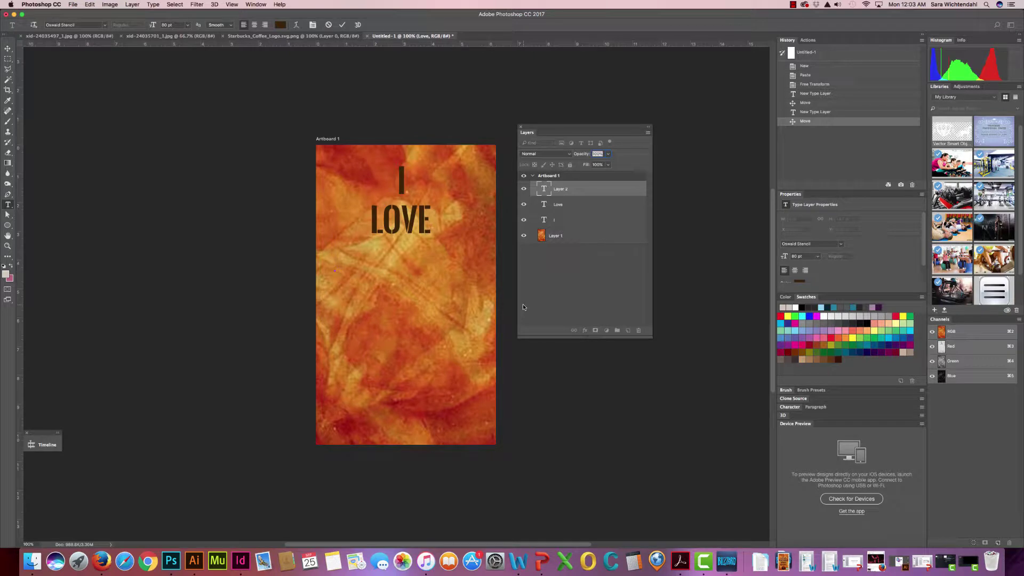
type("PUMPKIN")
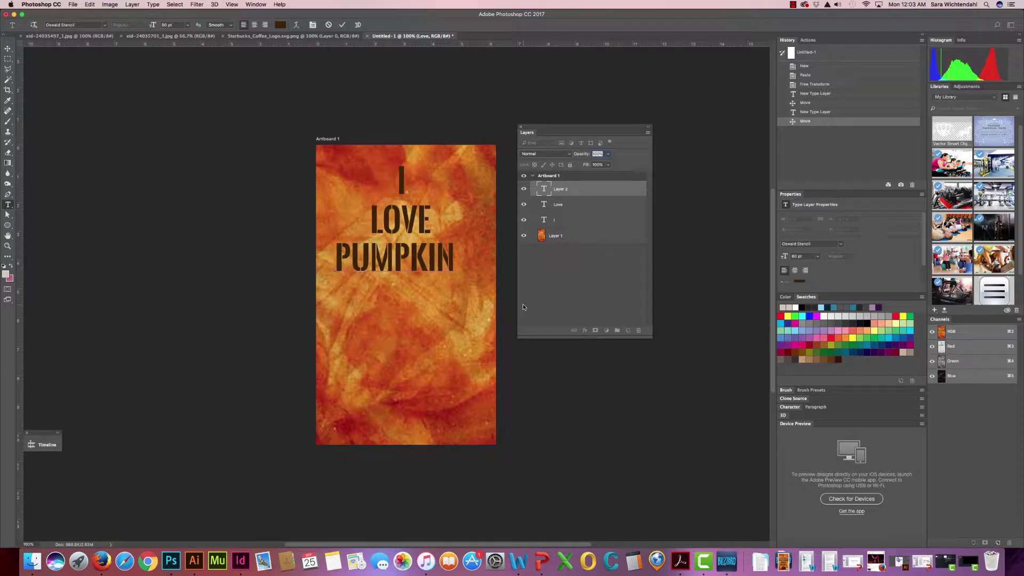
left_click(7, 48)
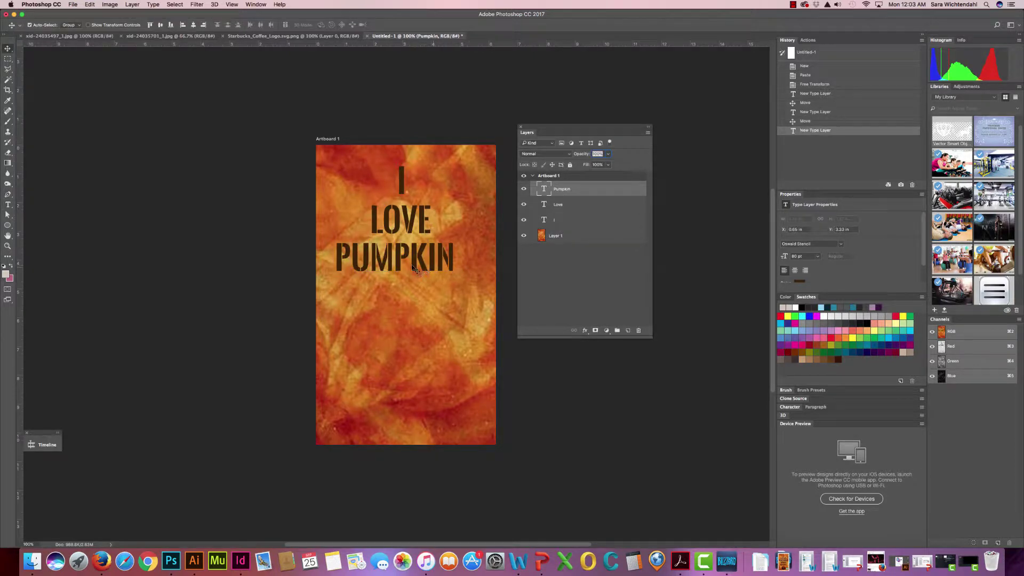
left_click_drag(410, 263, 415, 264)
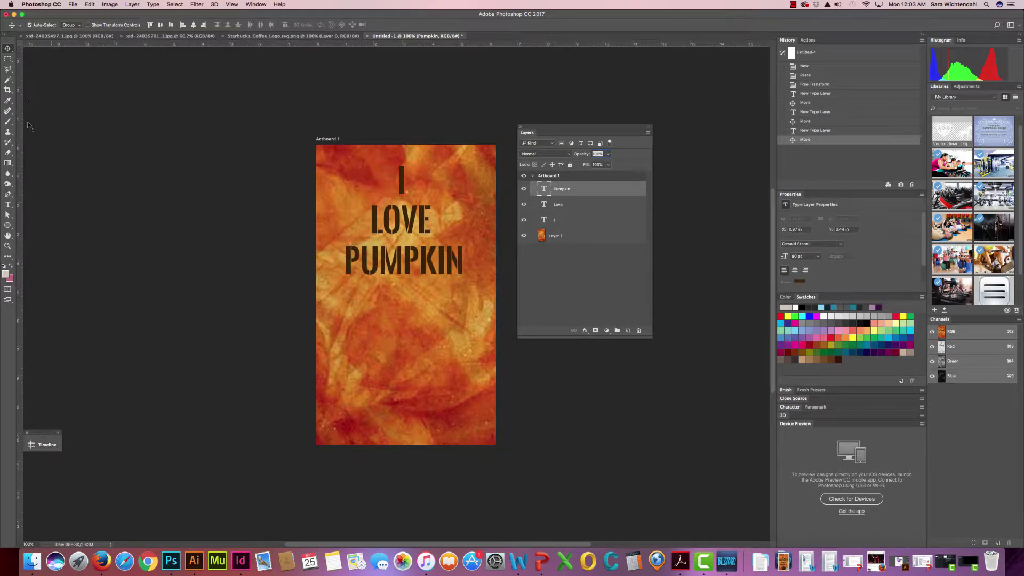
Add "SPICE" as a separate text layer and centre it below "PUMPKIN".
left_click(8, 205)
left_click(340, 301)
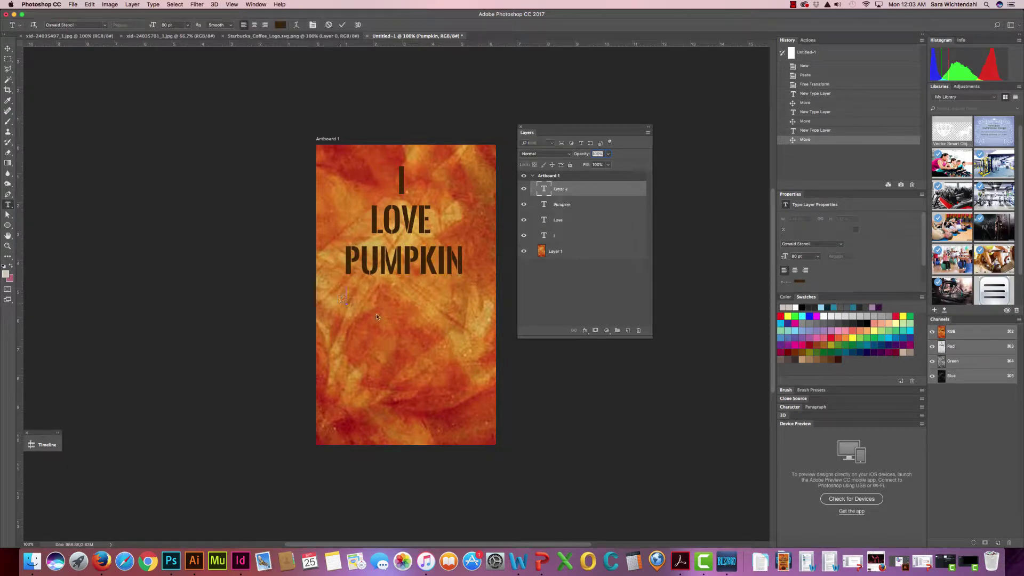
type("SPICE")
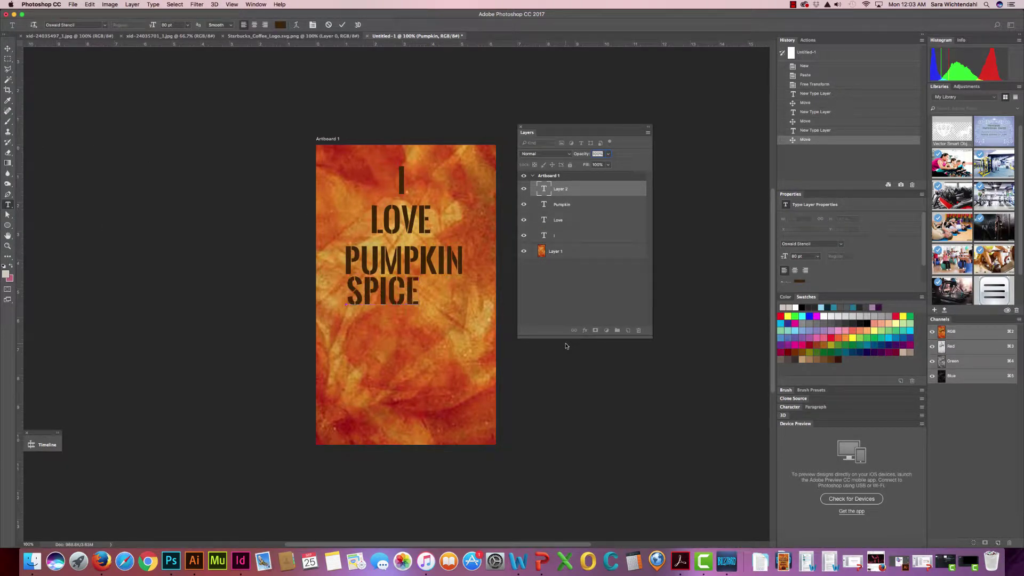
left_click(7, 48)
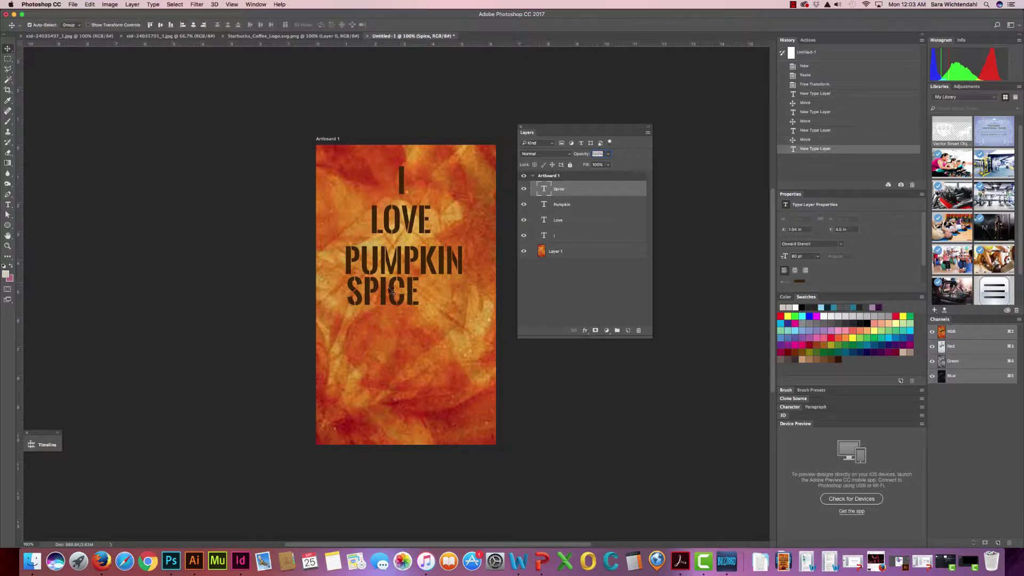
left_click_drag(391, 292, 407, 301)
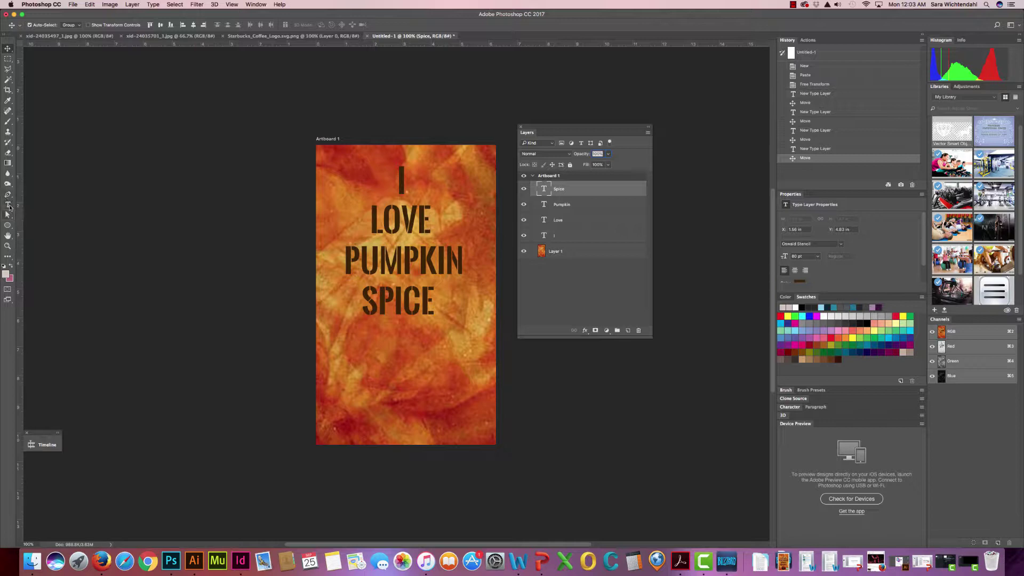
Add "LATTES" as a separate text layer and position it below "SPICE".
left_click(8, 204)
left_click(342, 348)
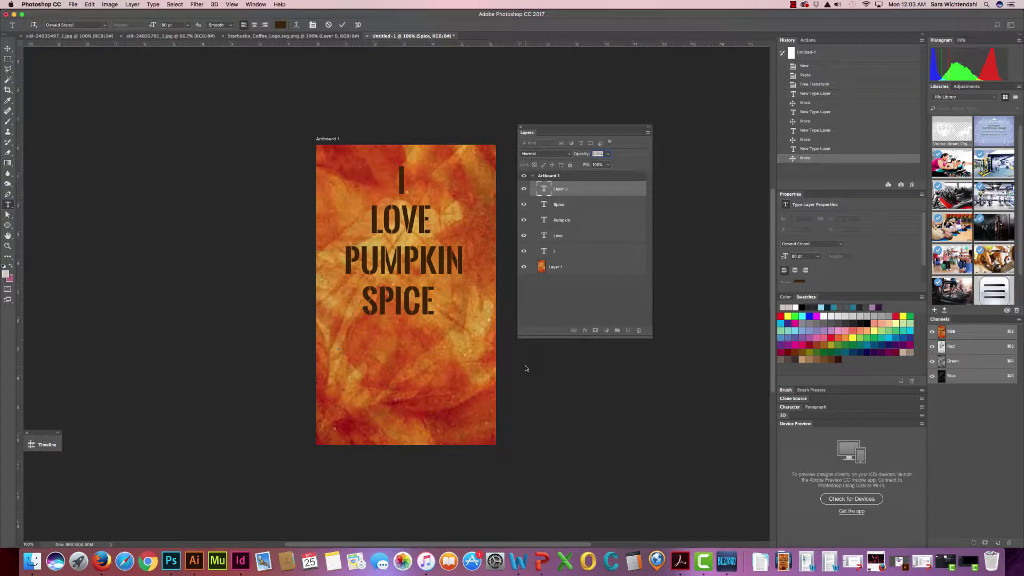
type("LATTES")
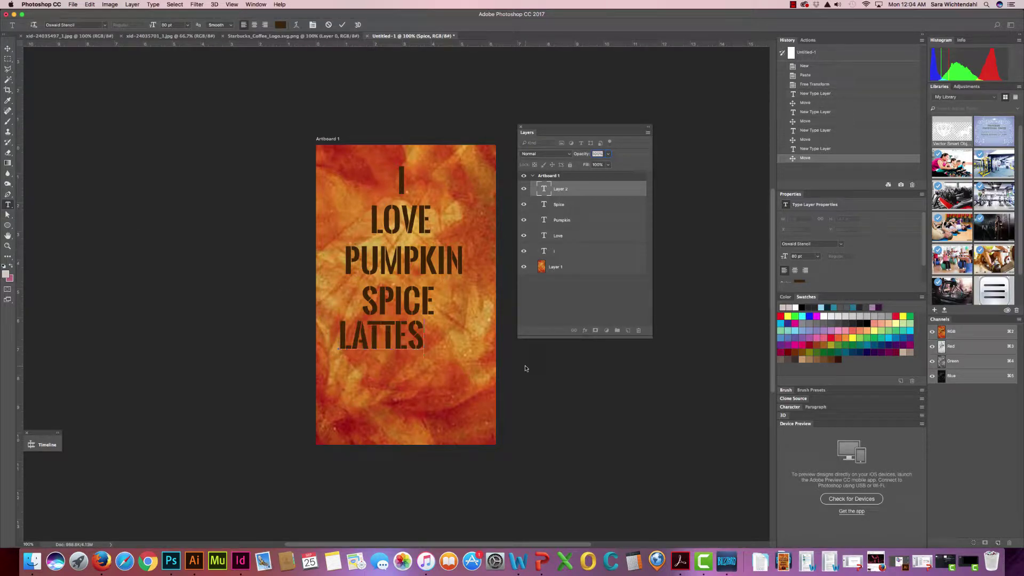
left_click(8, 49)
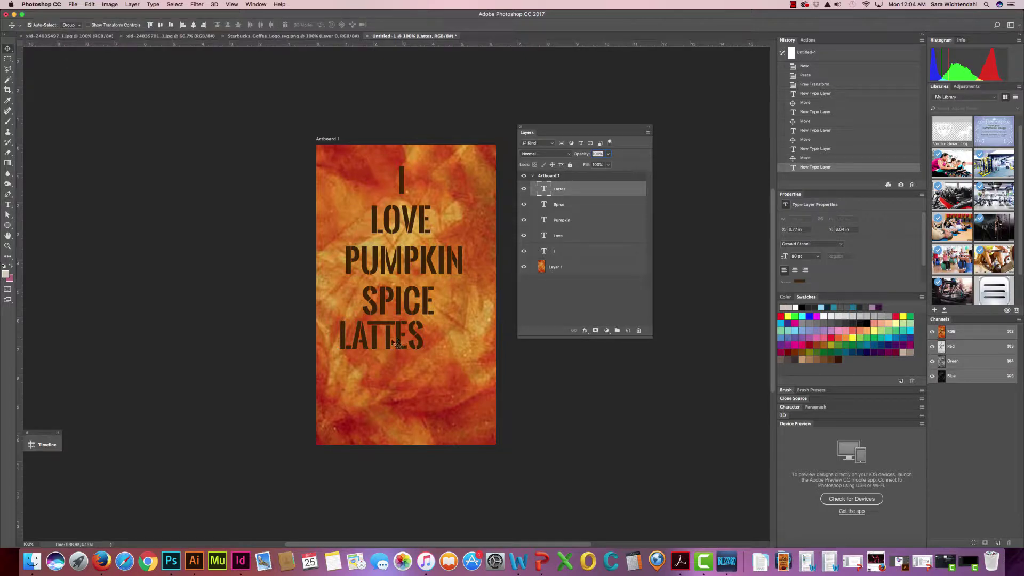
left_click_drag(391, 343, 405, 348)
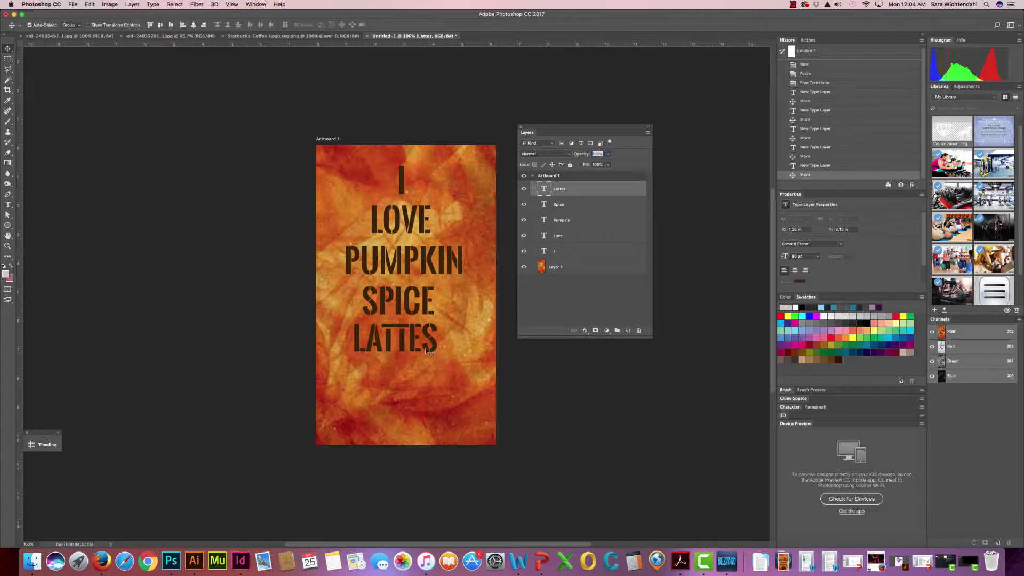
left_click(524, 189)
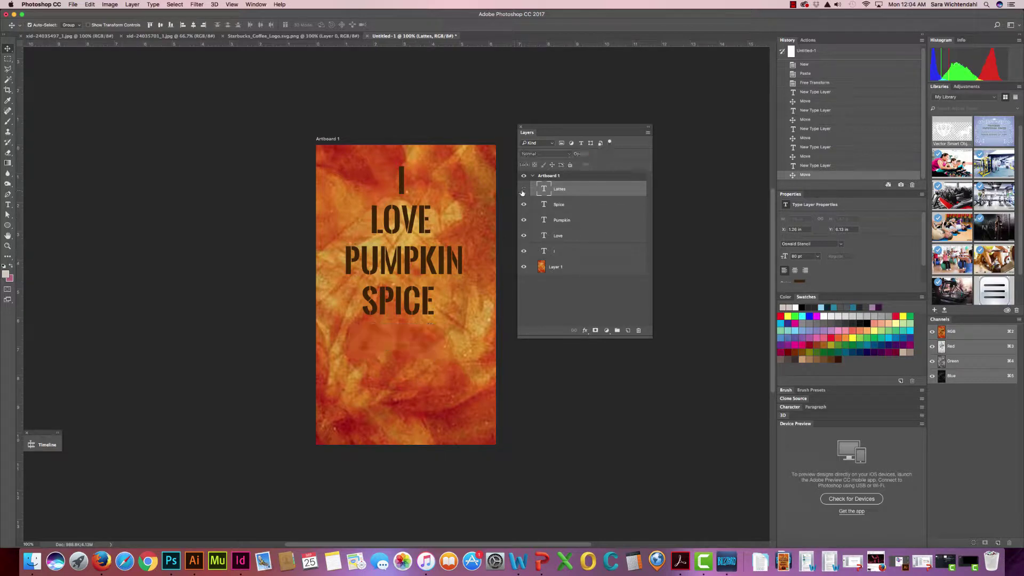
left_click(524, 189)
left_click_drag(414, 342, 421, 342)
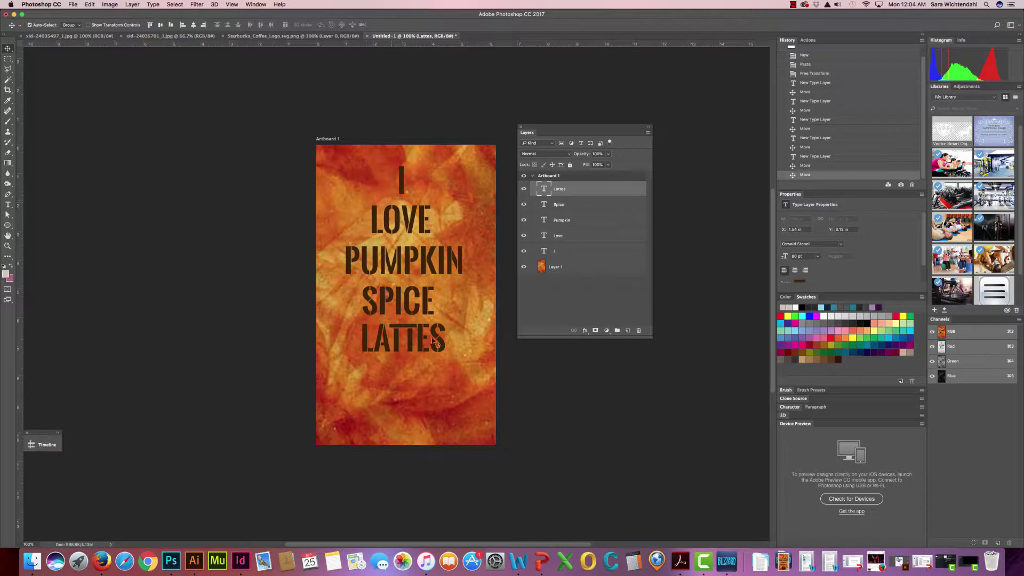
Align all five text layers by horizontal centres, distribute them by vertical centres, and nudge them slightly right.
left_click(570, 252, "shift")
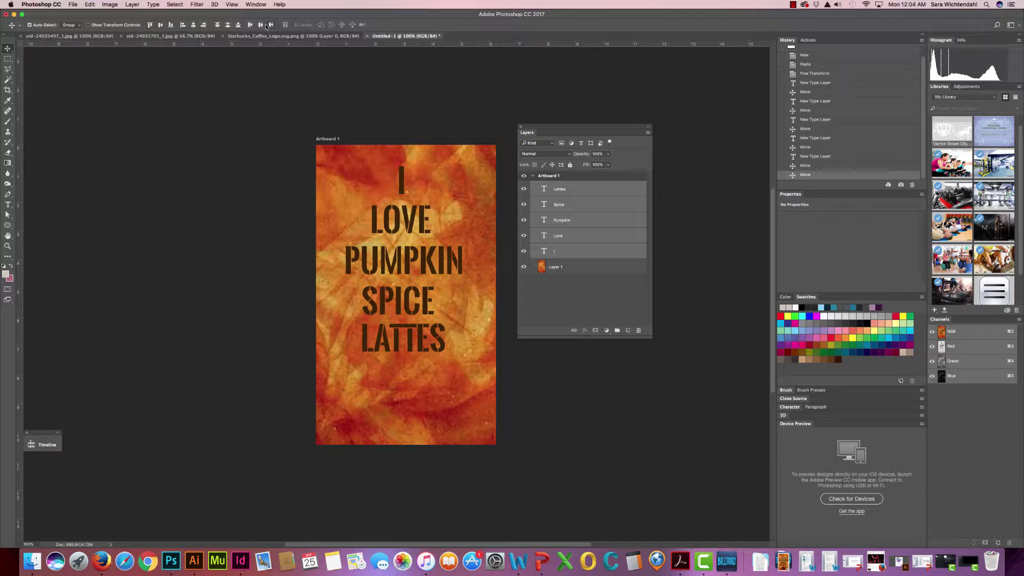
left_click(193, 25)
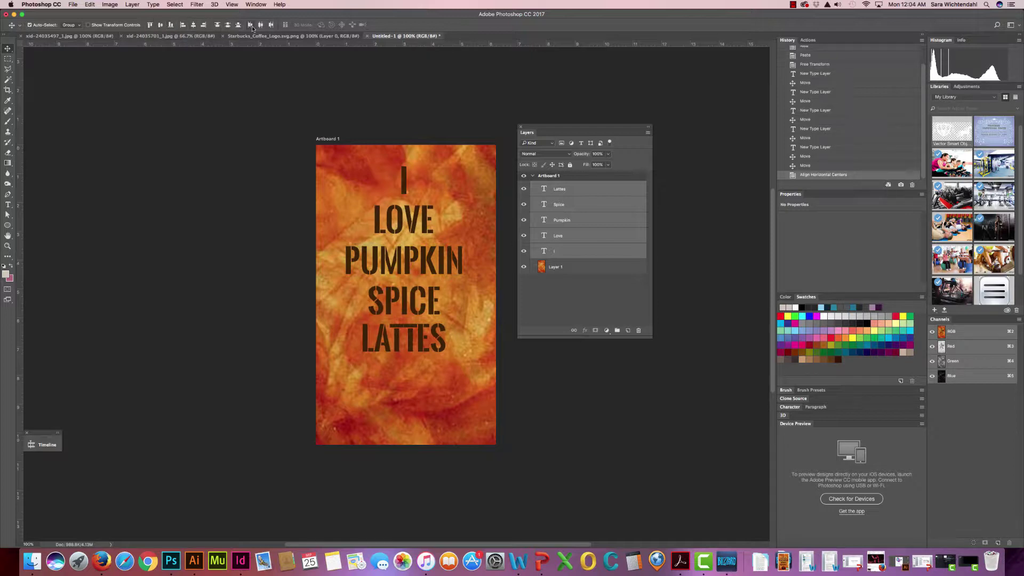
left_click(228, 25)
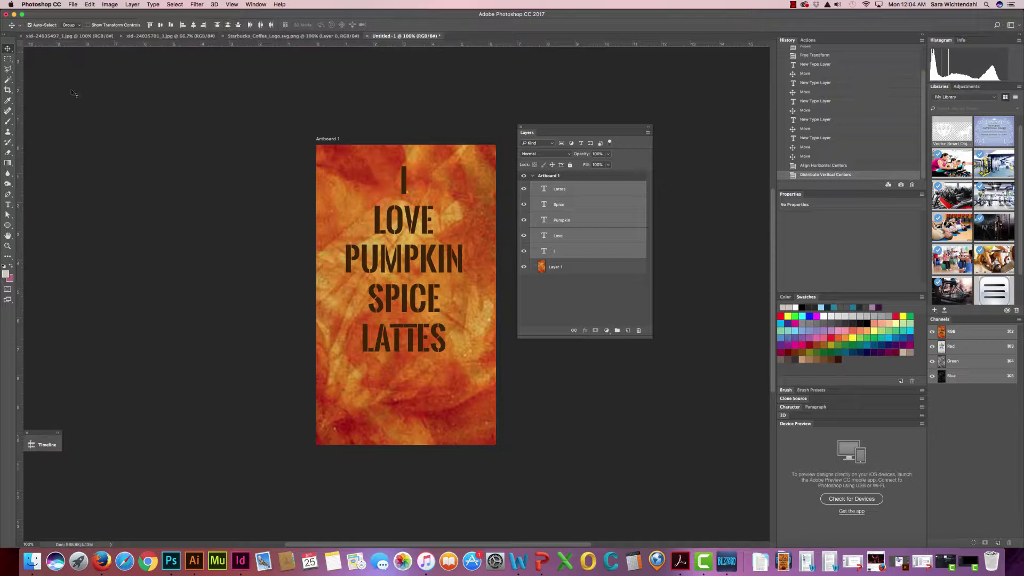
key("Right")
key("Right")
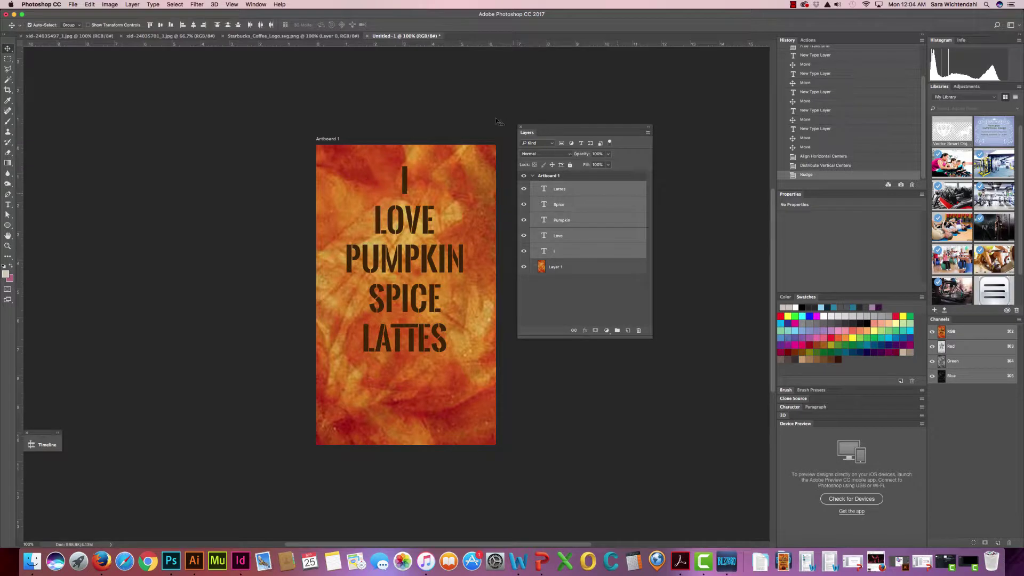
left_click(514, 158)
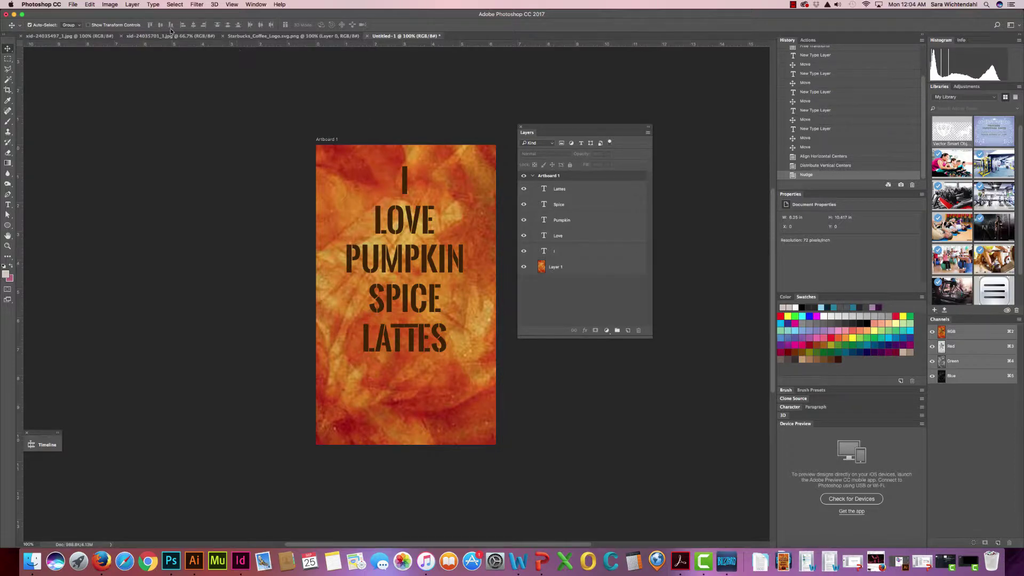
Copy the entire pumpkin image and paste it into the Untitled-1 document as a new layer.
left_click(138, 36)
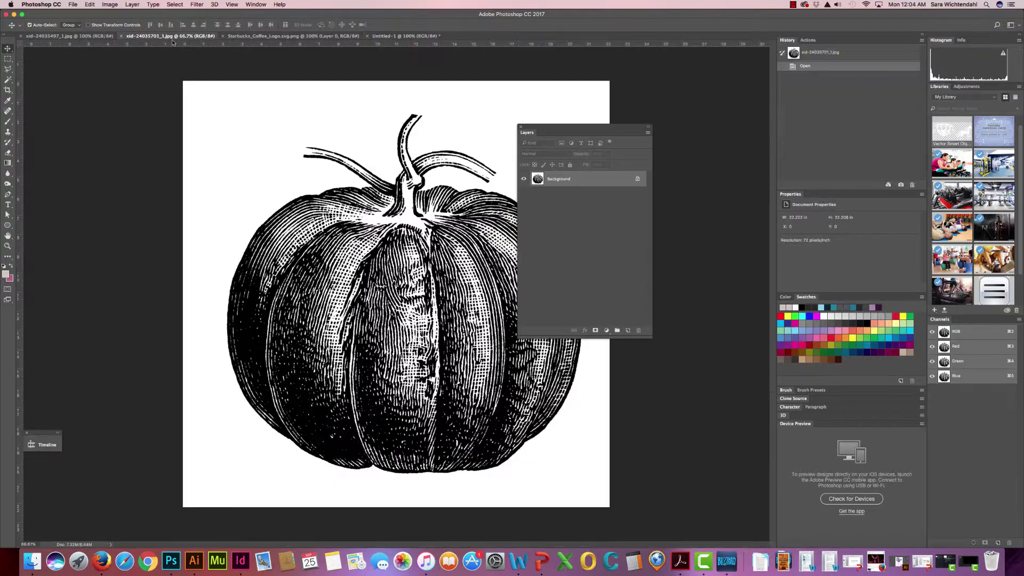
left_click_drag(550, 127, 659, 117)
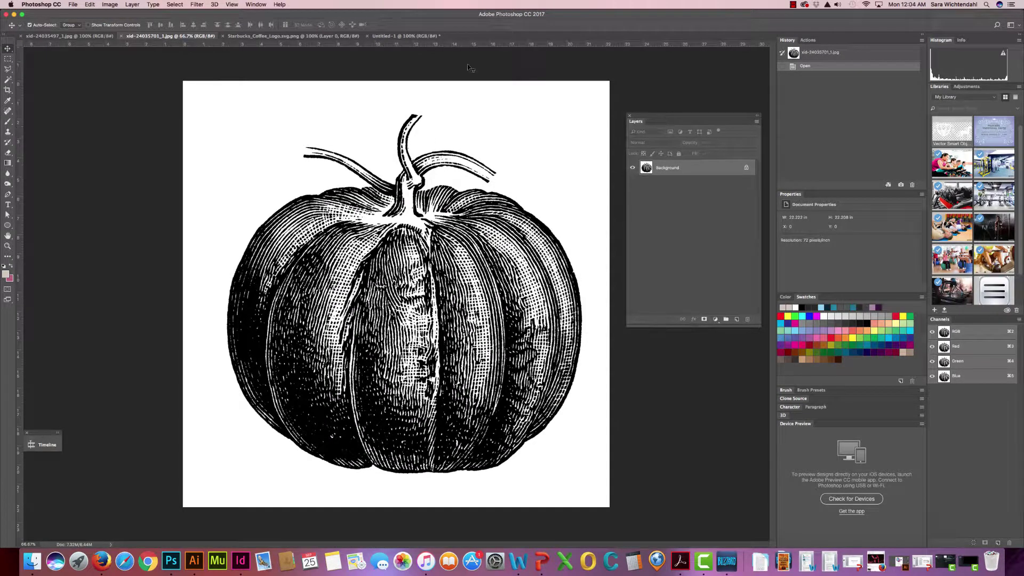
left_click(175, 4)
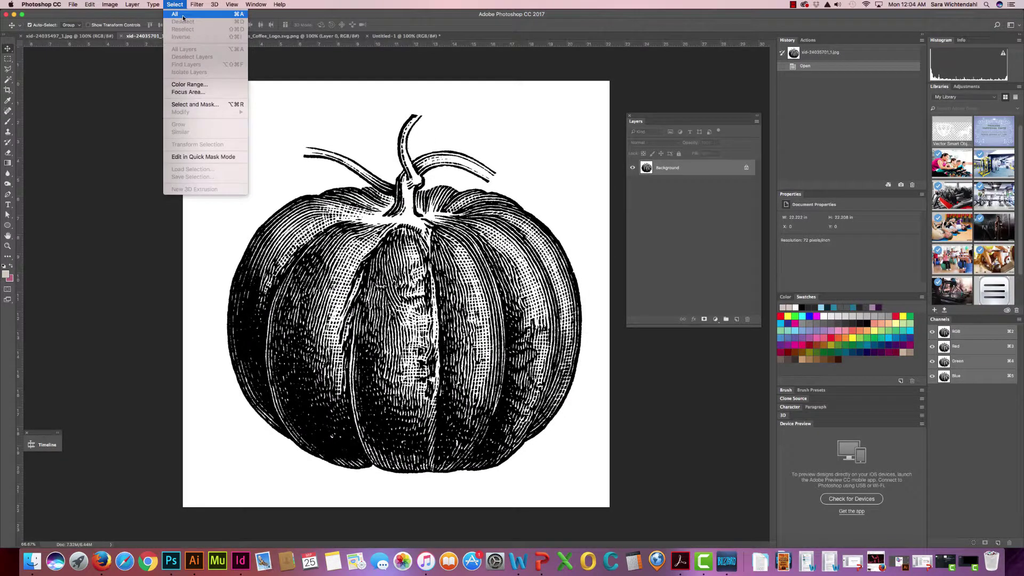
left_click(178, 15)
left_click(94, 6)
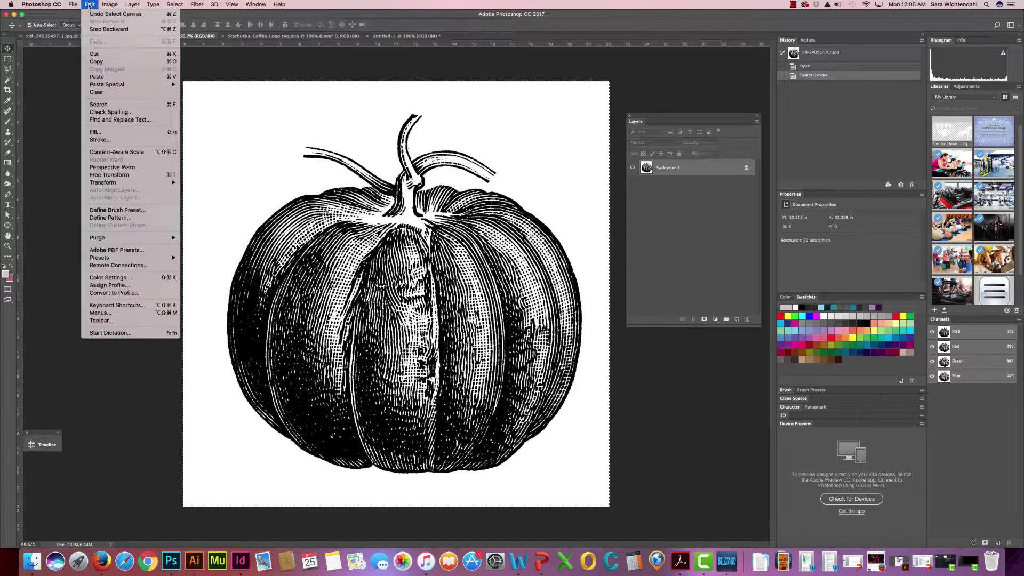
left_click(112, 62)
left_click(403, 36)
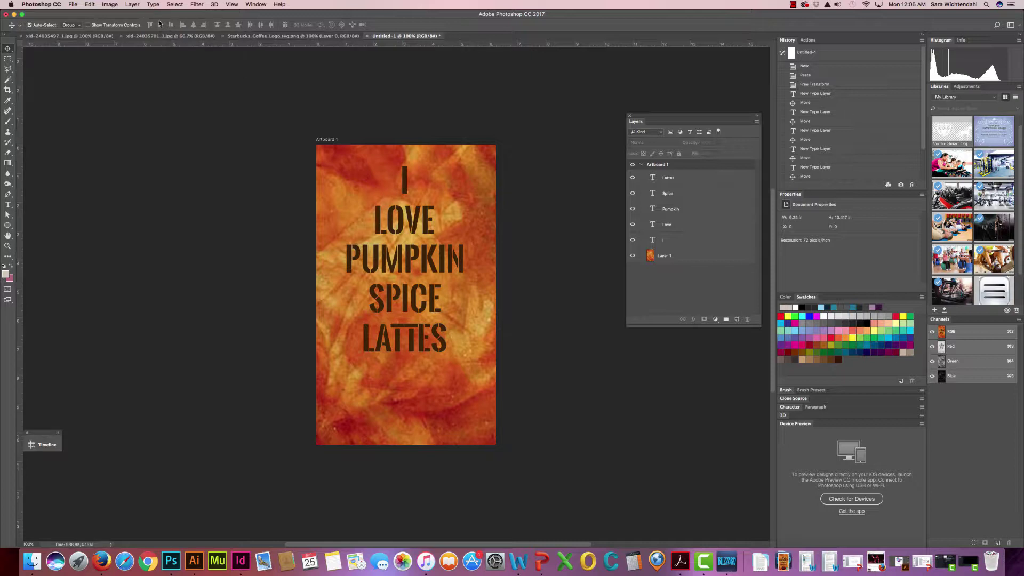
key("super+v")
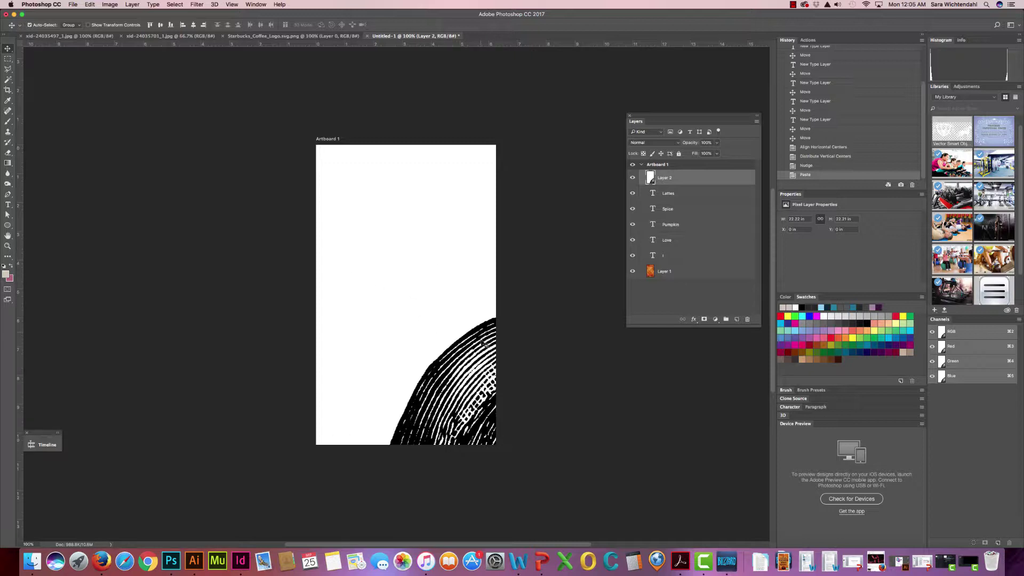
Scale the pasted pumpkin to about 2.75 in wide with Free Transform and place it centred below "LATTES".
left_click(89, 5)
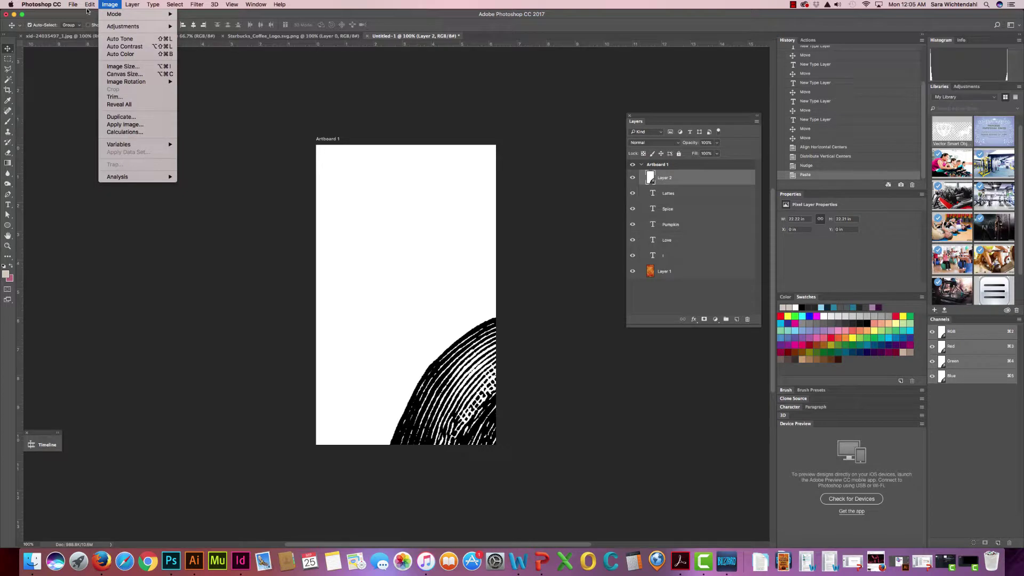
left_click(119, 175)
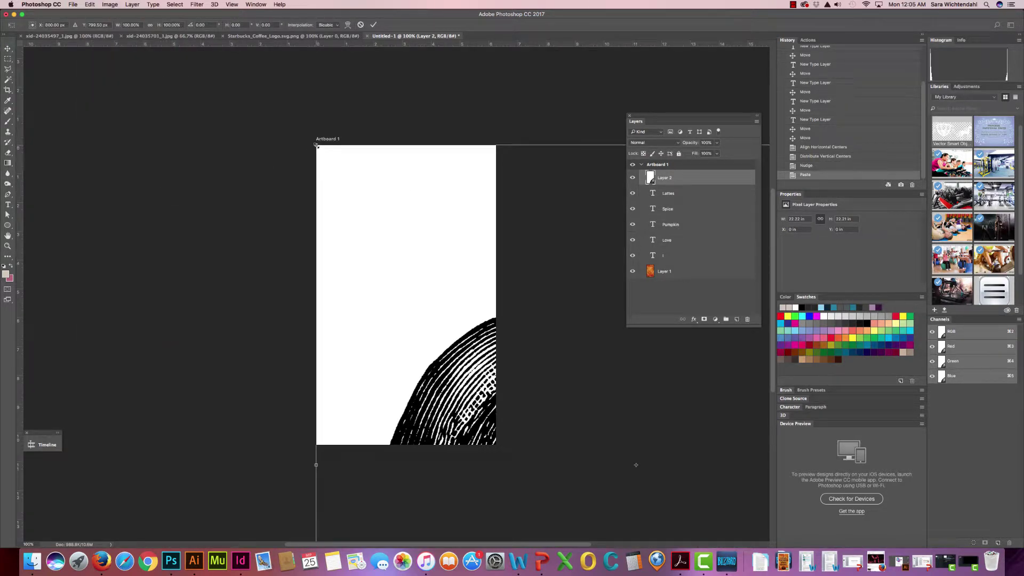
left_click_drag(317, 146, 510, 340)
left_click_drag(599, 415, 380, 301)
left_click_drag(292, 225, 392, 295)
left_click_drag(430, 364, 418, 414)
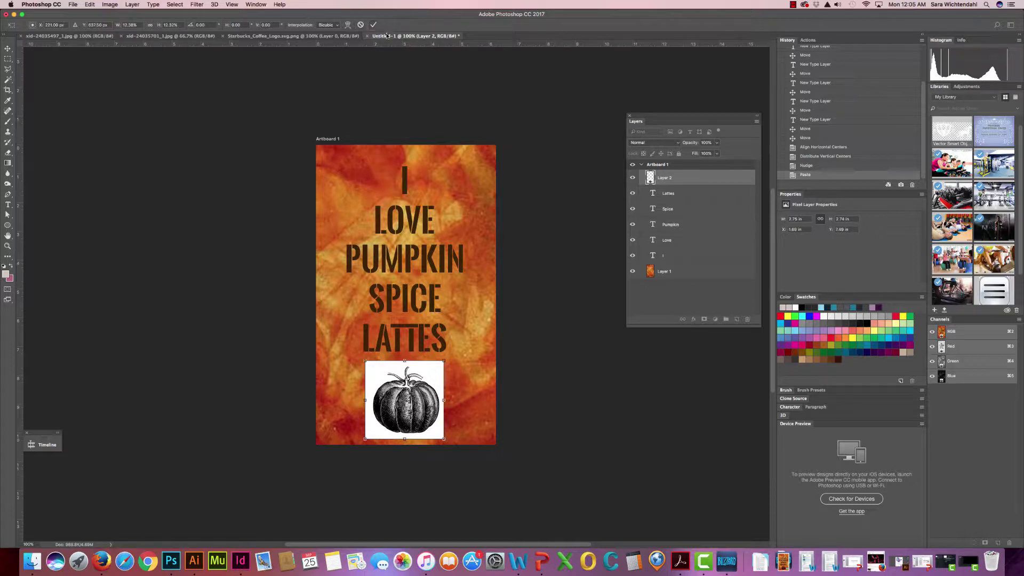
key("Return")
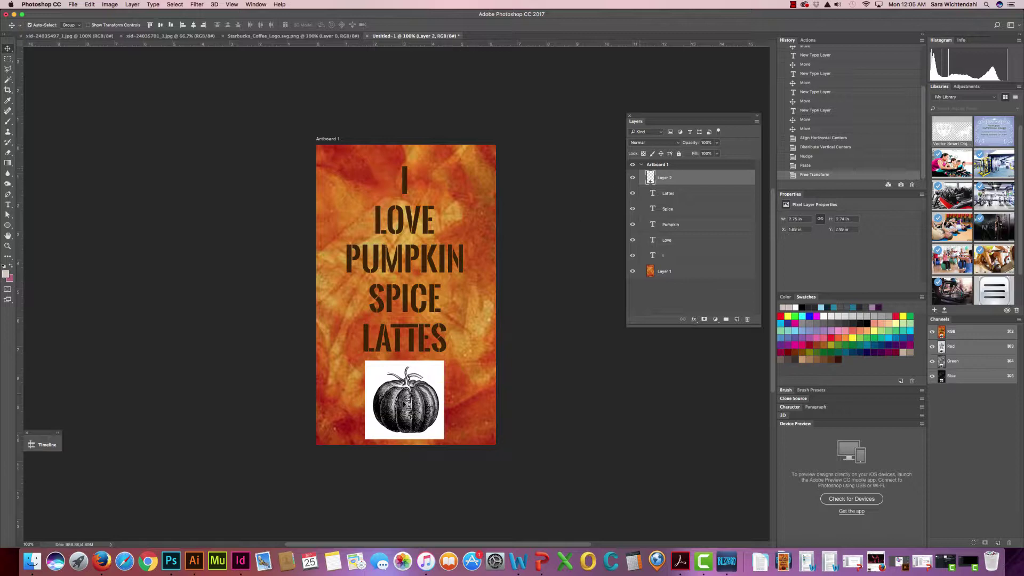
Set the pumpkin layer's blending mode to Multiply and shift the pumpkin slightly up and left.
left_click(637, 146)
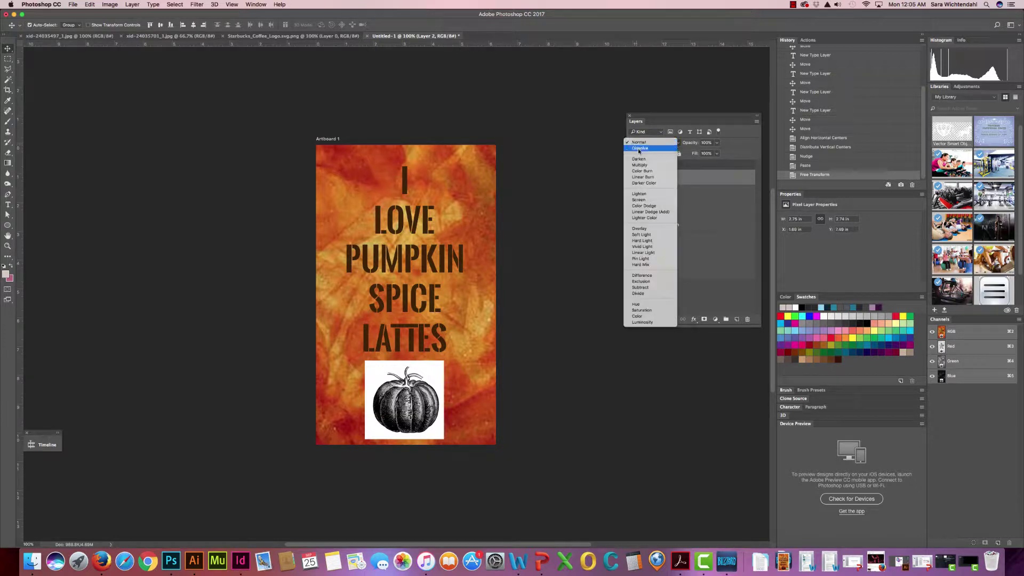
left_click(638, 166)
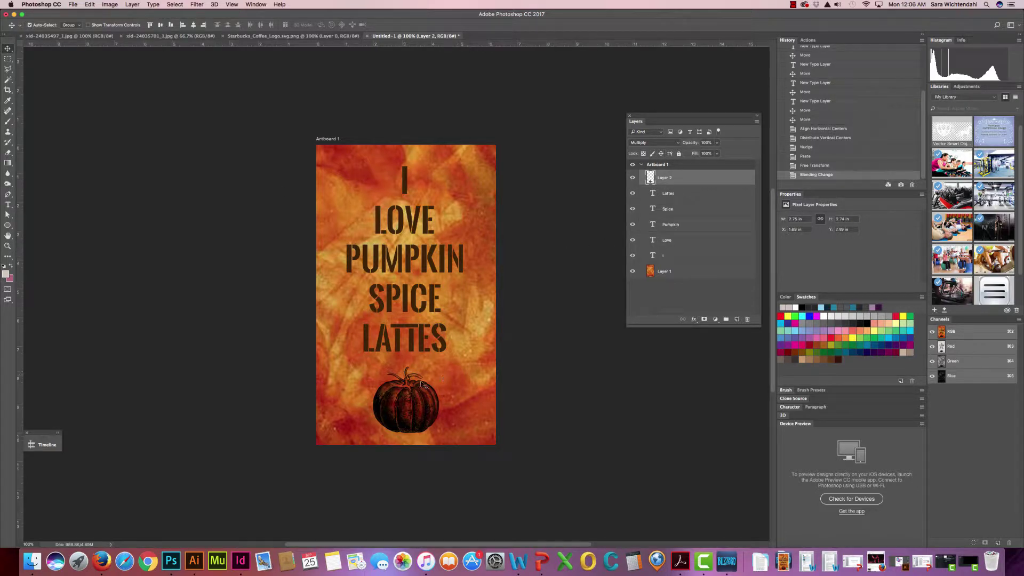
left_click_drag(406, 401, 402, 398)
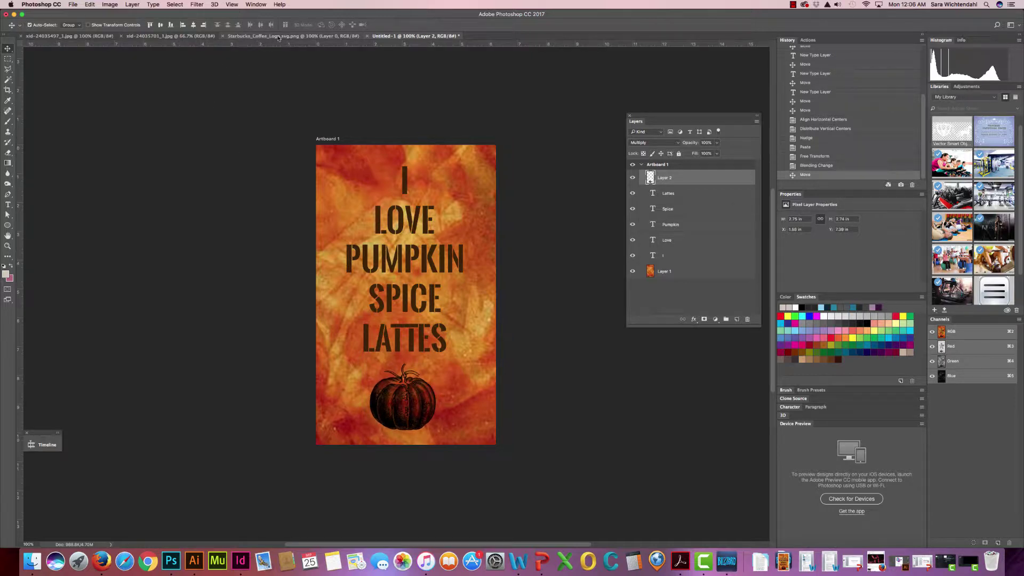
Copy the entire Starbucks logo image and paste it into the Untitled-1 document as a new layer.
left_click(250, 37)
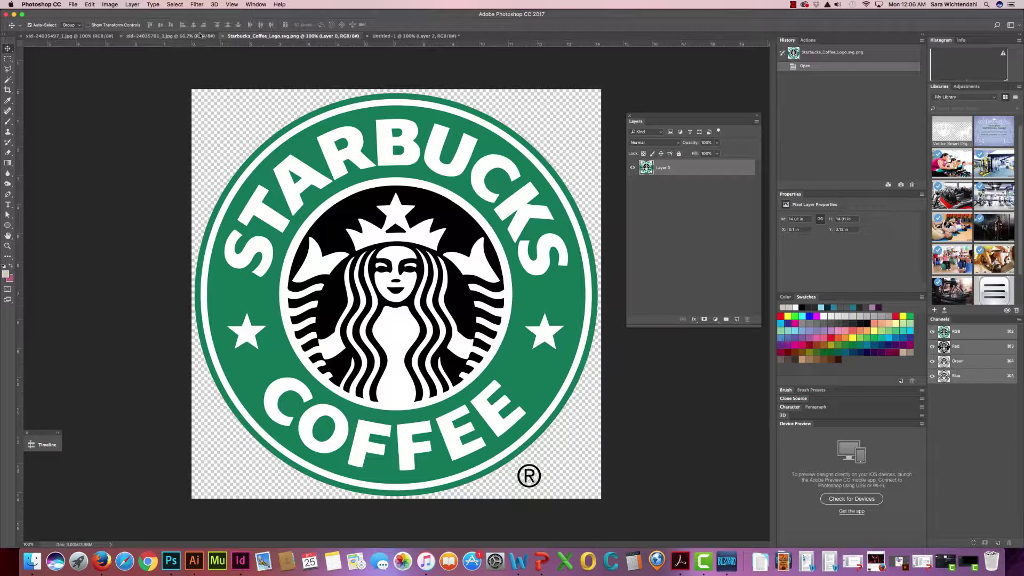
left_click(169, 4)
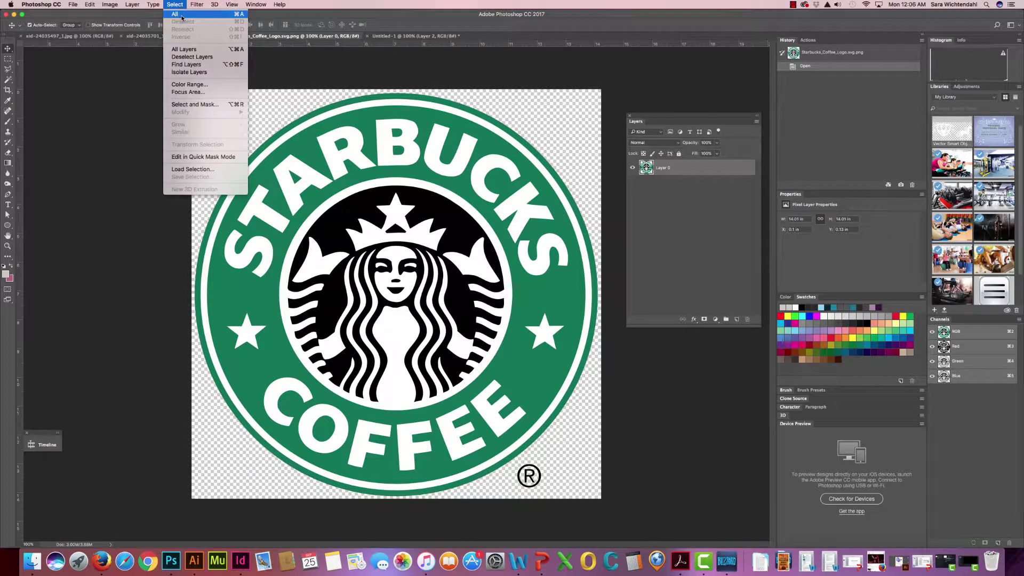
left_click(180, 17)
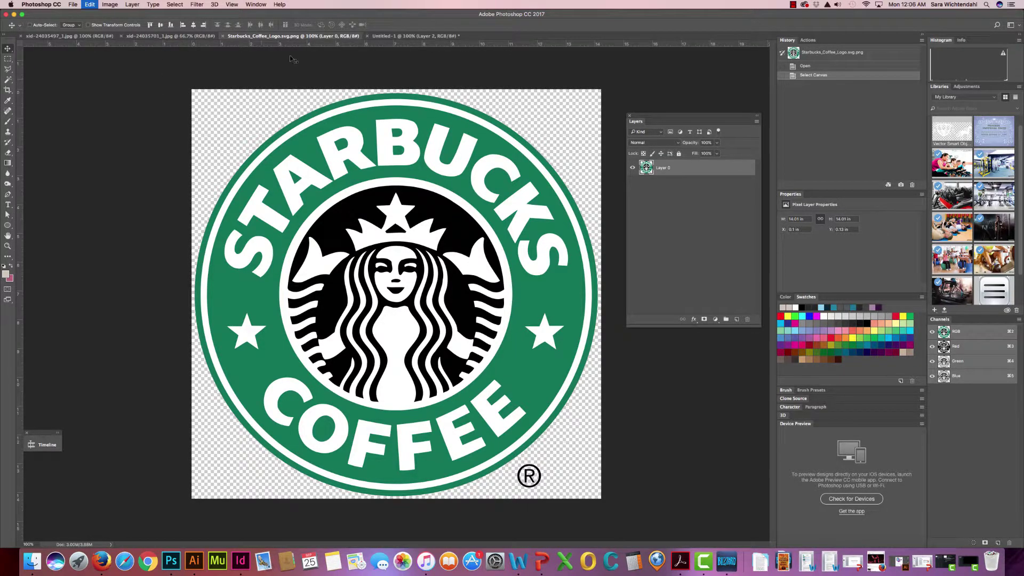
left_click(384, 37)
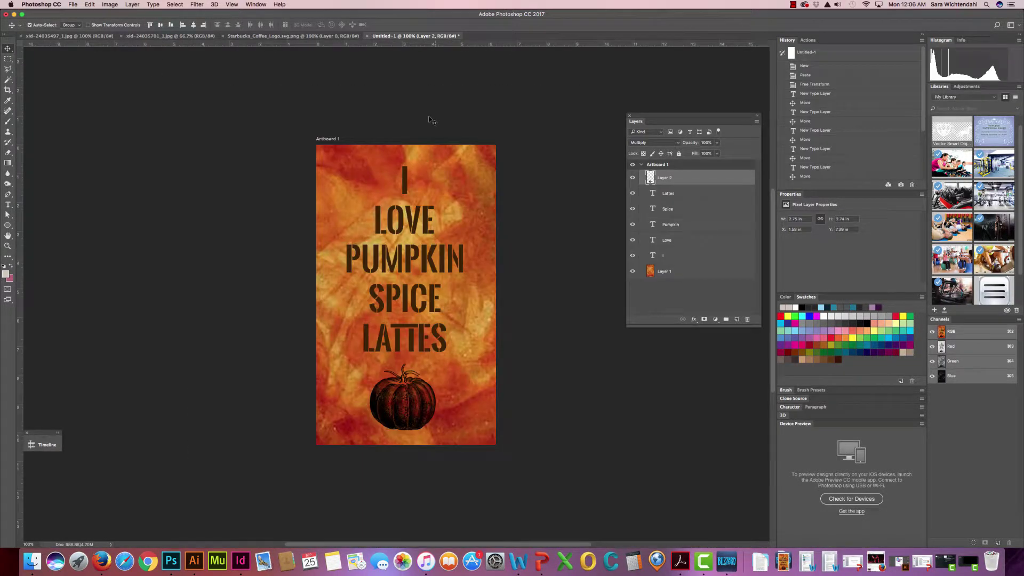
key("super+v")
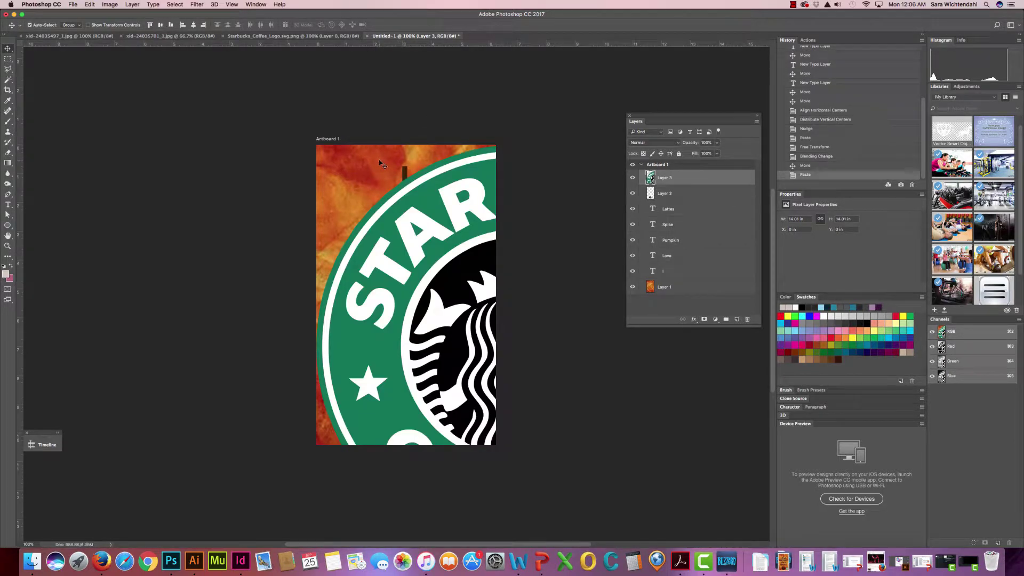
Scale the pasted Starbucks logo to about 1.25 in wide with Free Transform and place it in the artboard's lower-right corner, nudged slightly down.
key("super+t")
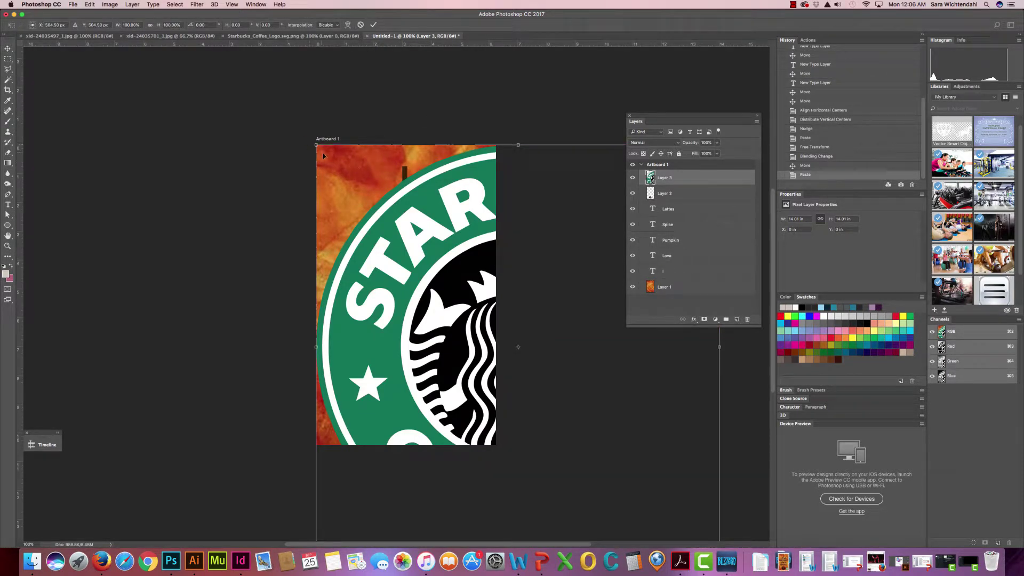
left_click_drag(315, 145, 515, 271)
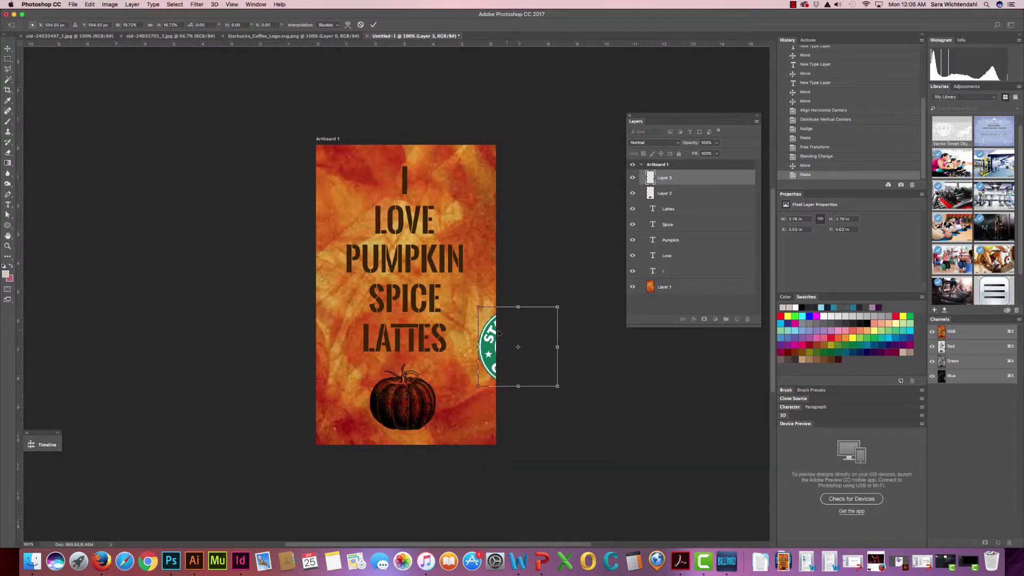
left_click_drag(499, 333, 470, 404)
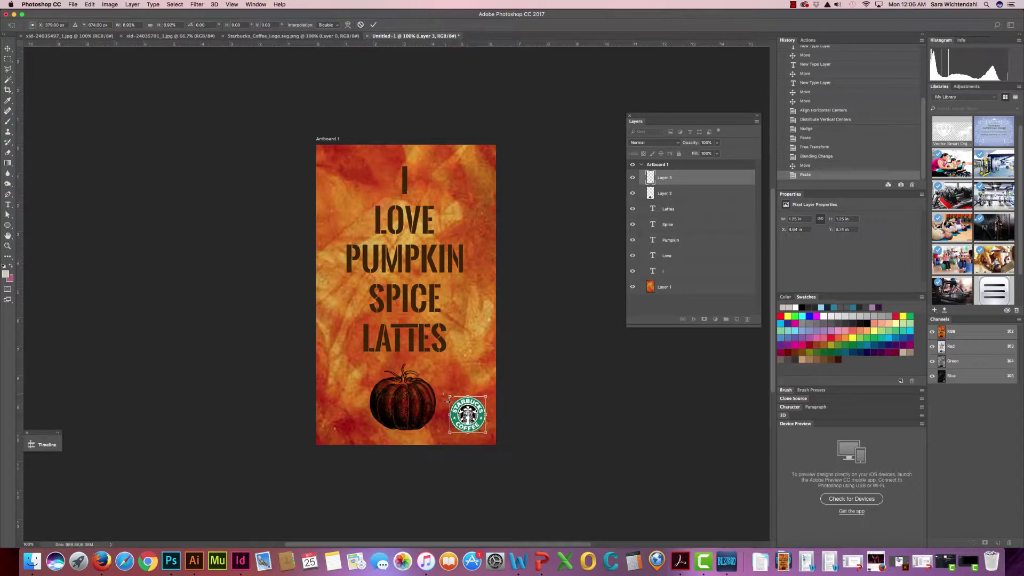
left_click(373, 25)
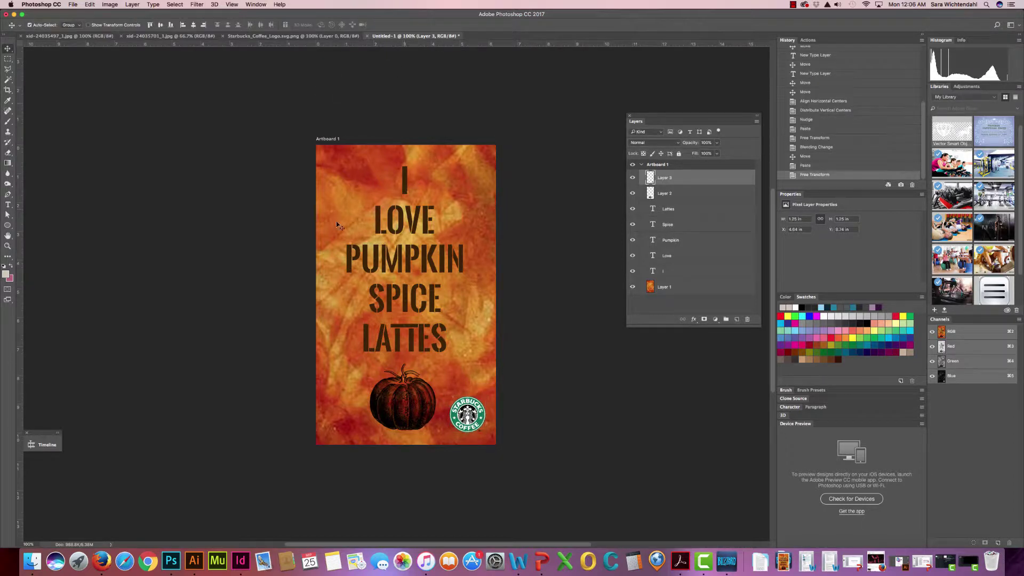
key("Down")
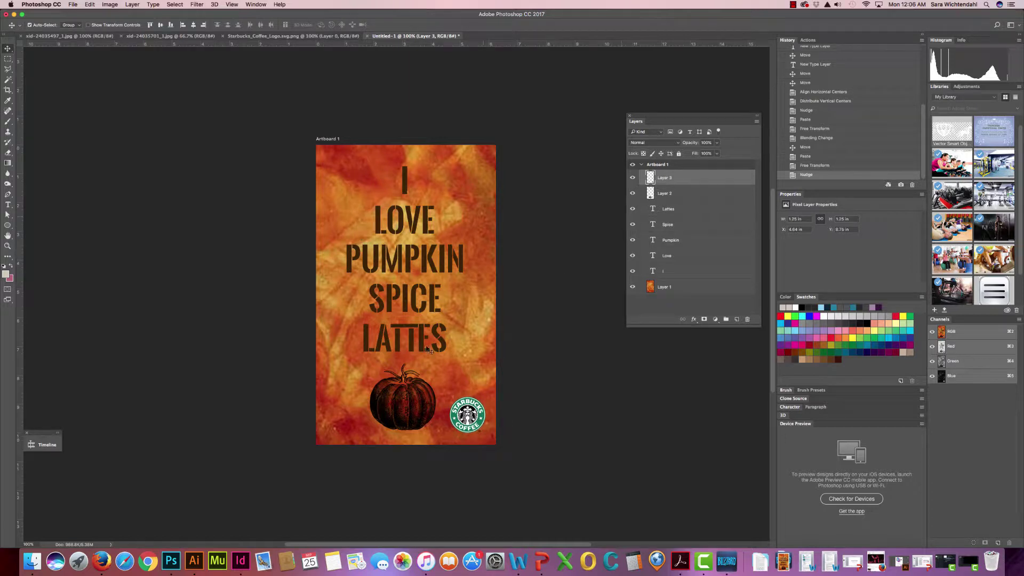
Rename the pumpkin image layer "Pumpkin Graphic" and the coffee logo layer "Starbucks Logo".
left_click(668, 195)
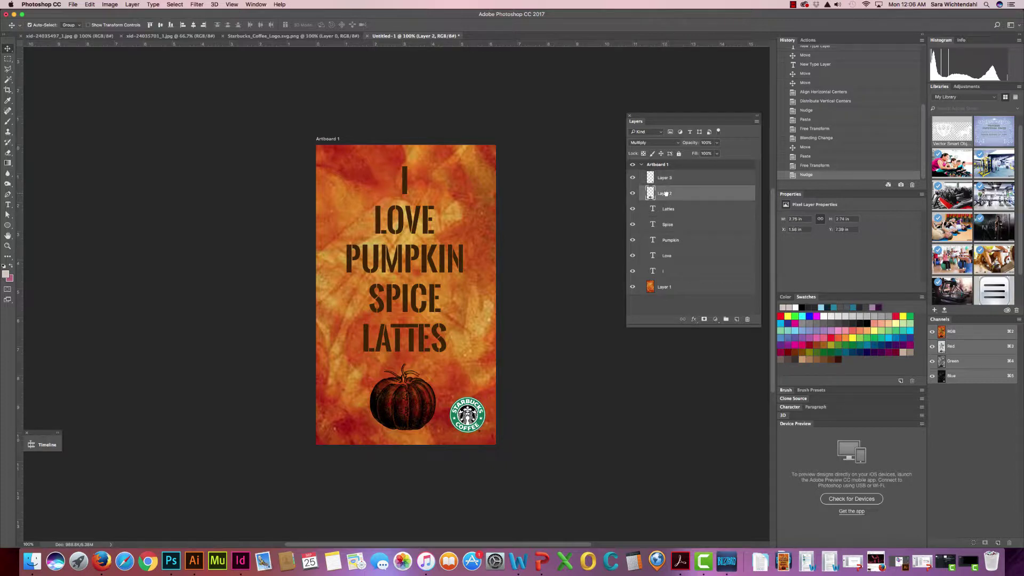
double_click(666, 193)
type("Pumpkin Graphic")
key("Return")
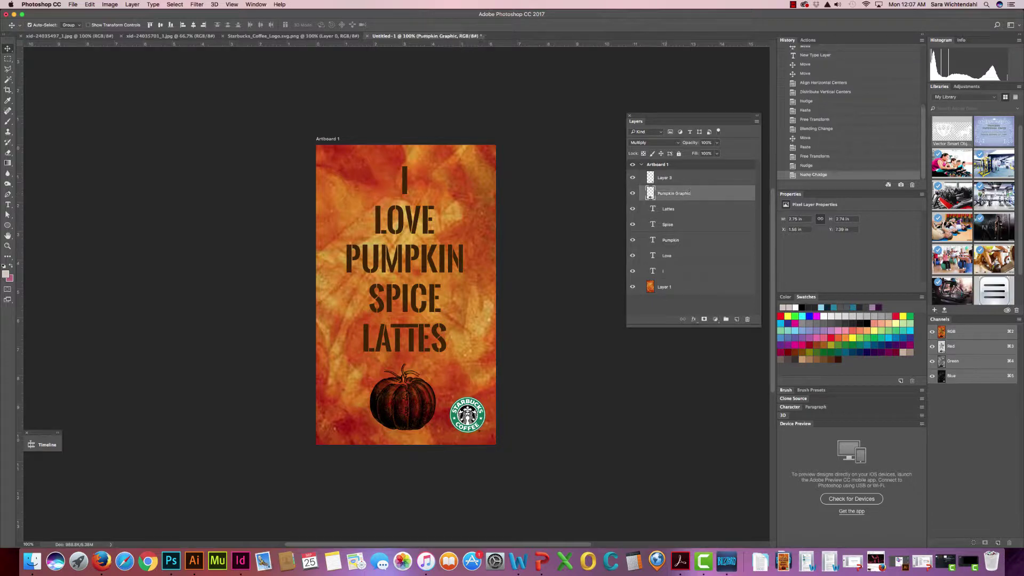
double_click(667, 180)
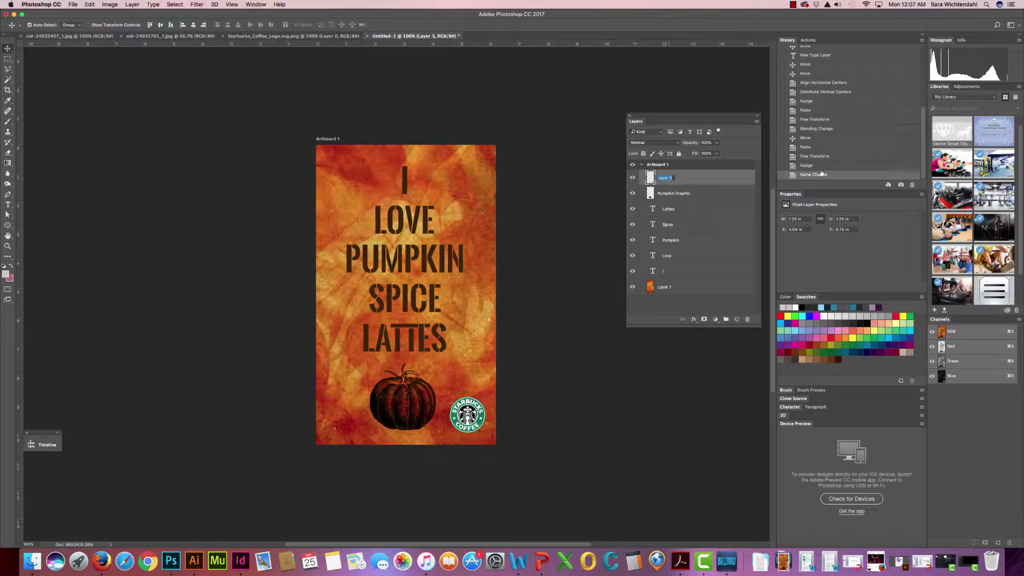
type("Starbucks Logo")
key("Return")
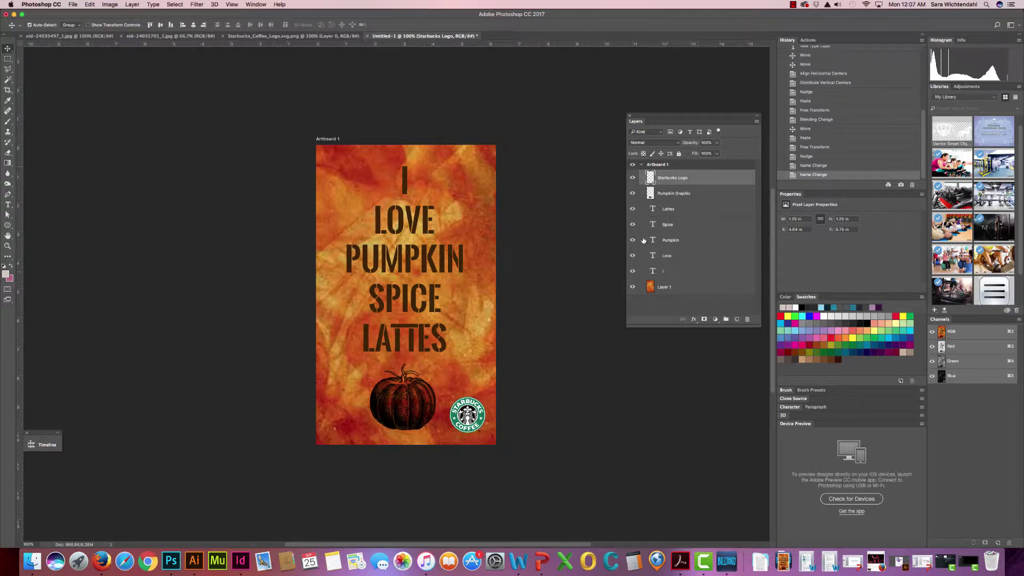
Rename the bottom image layer "Leaves Background".
double_click(664, 288)
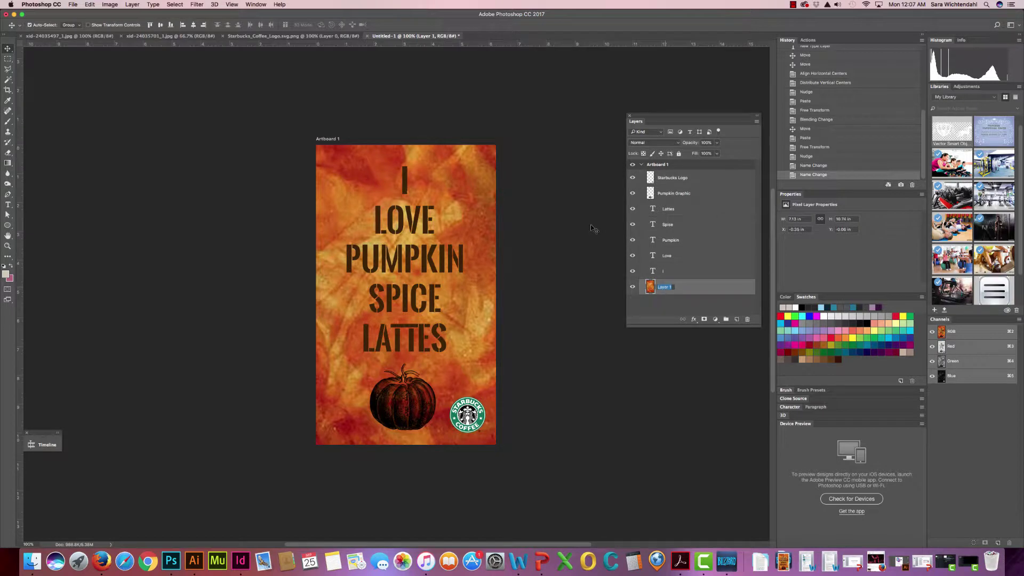
type("Leaves Background")
key("Return")
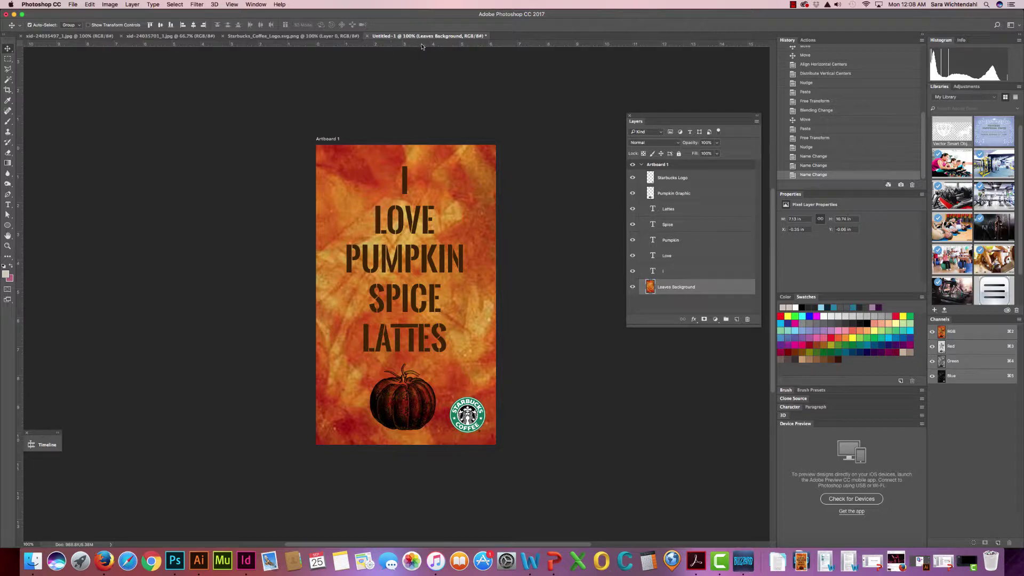
Add five horizontal guides, one along the baseline of each word from "I" down to "LATTES".
left_click_drag(422, 46, 452, 195)
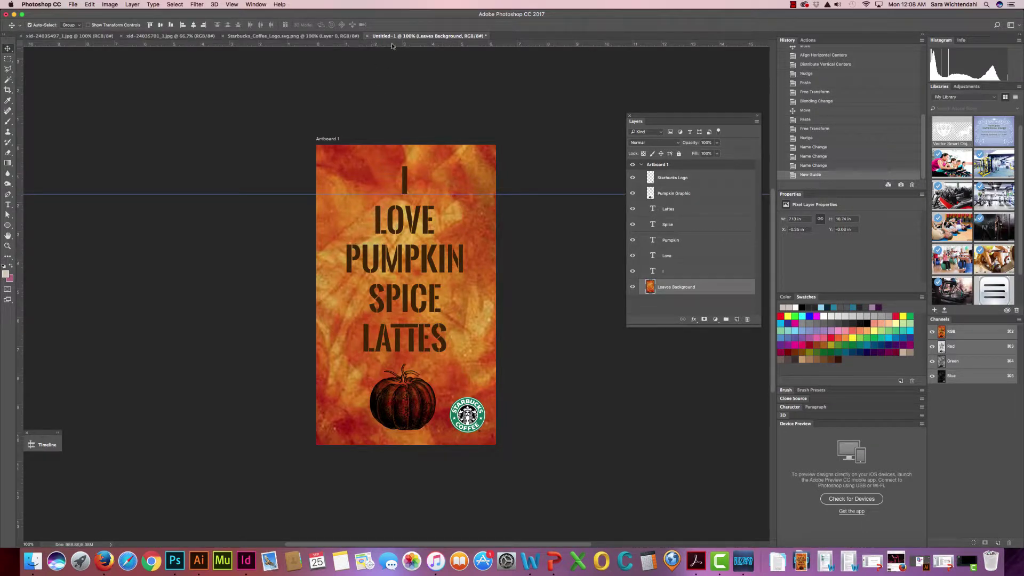
left_click_drag(391, 44, 425, 233)
left_click_drag(400, 46, 442, 273)
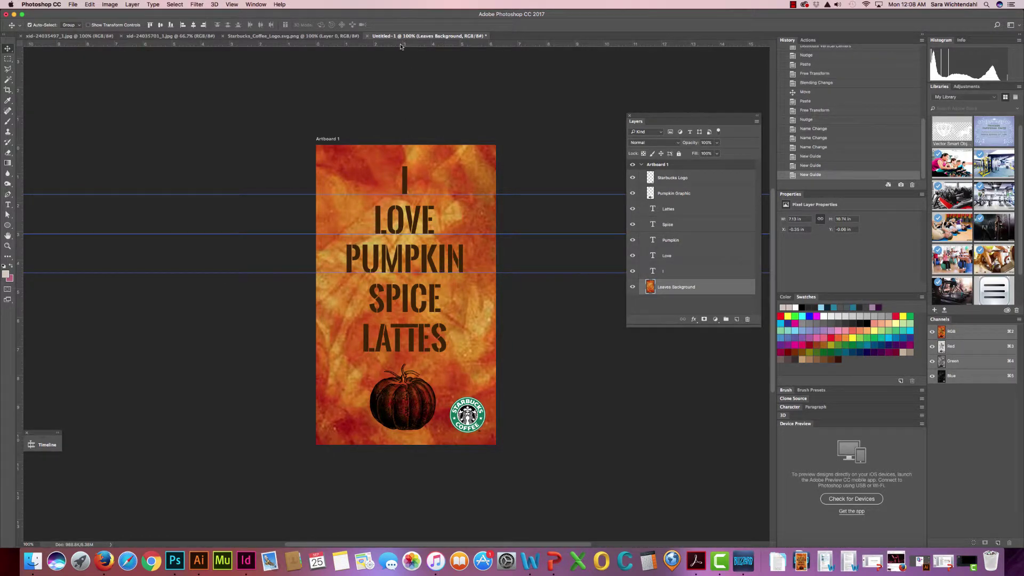
left_click_drag(401, 46, 464, 313)
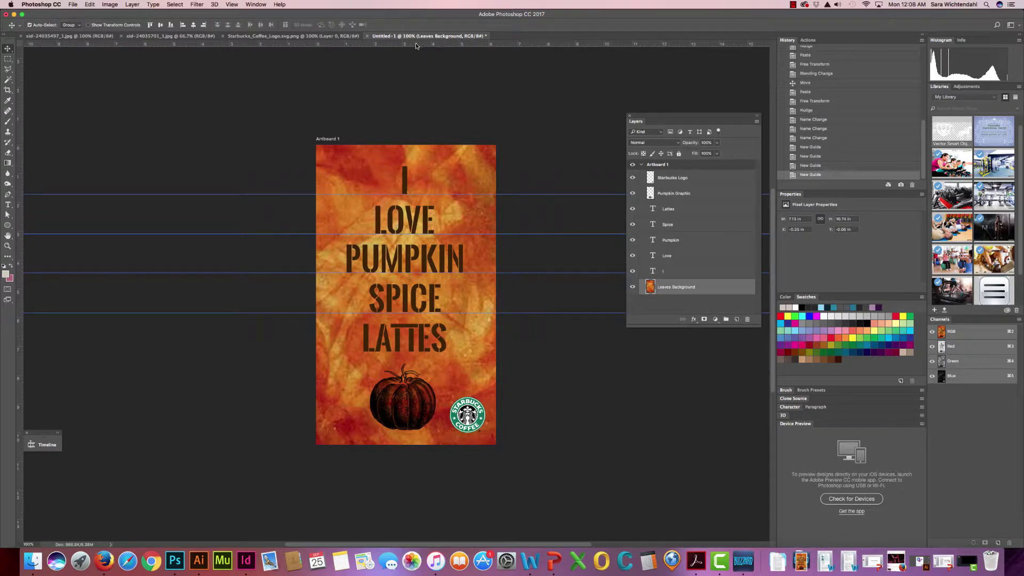
left_click_drag(416, 45, 476, 354)
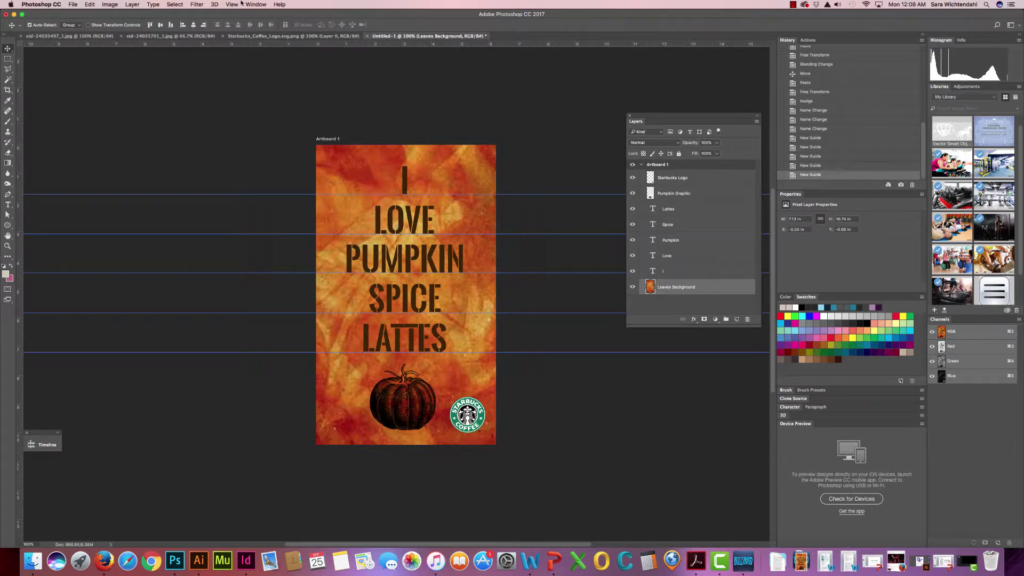
left_click(252, 4)
mouse_move(234, 5)
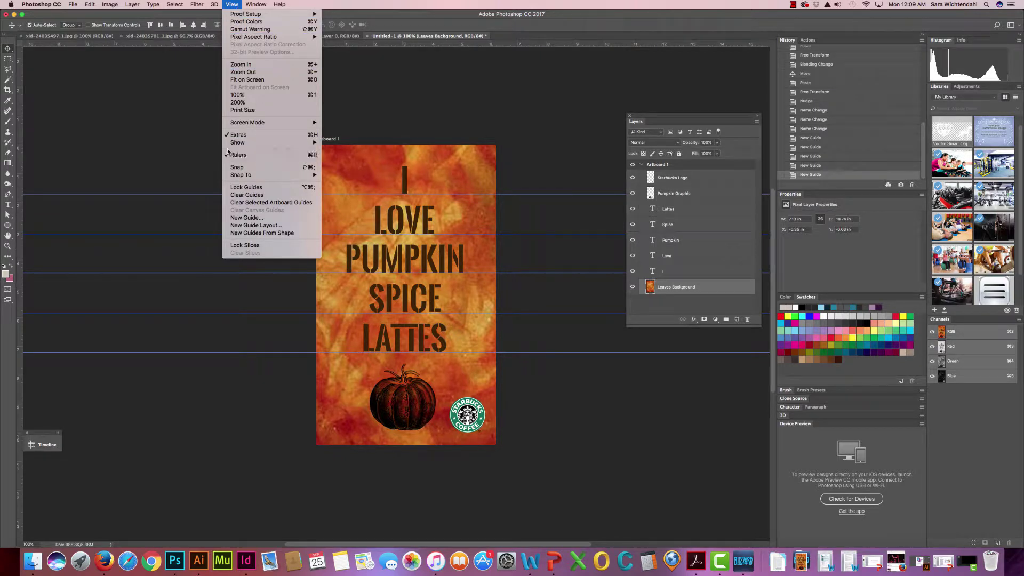
left_click(193, 179)
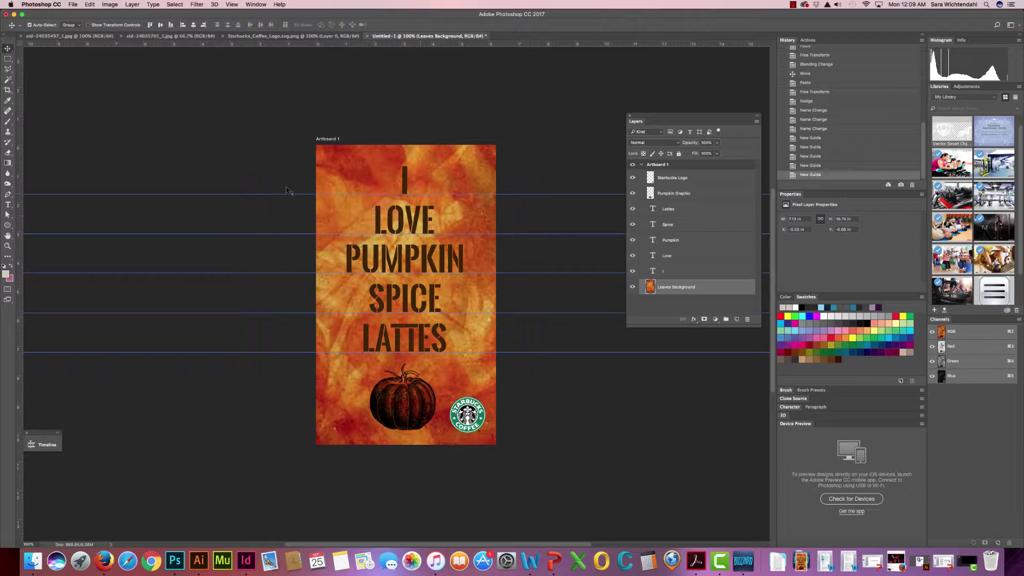
Add vertical guides at the right edge of "LOVE" and the left edge of "PUMPKIN".
left_click_drag(22, 229, 435, 222)
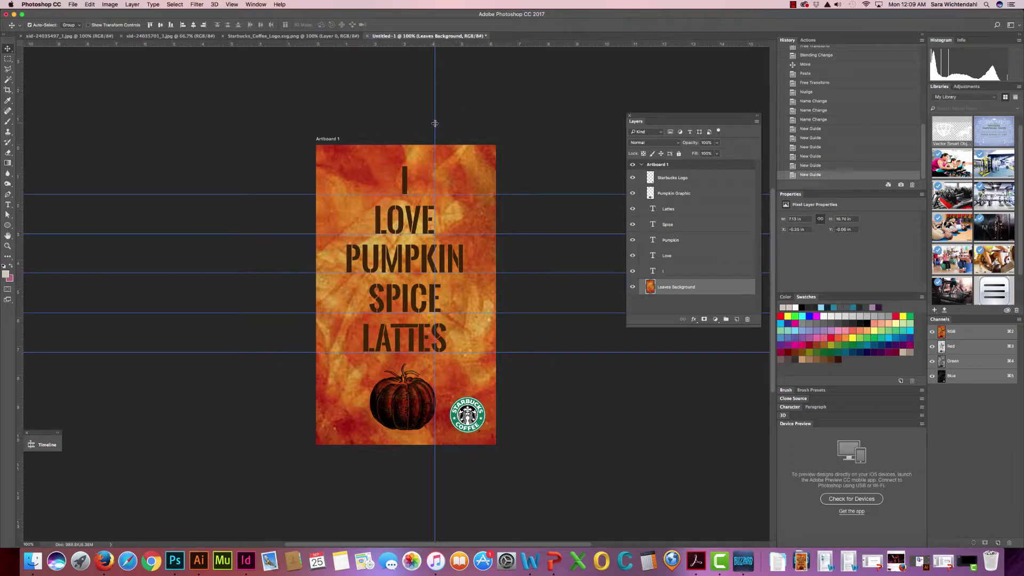
left_click_drag(434, 124, 435, 131)
left_click_drag(19, 262, 351, 291)
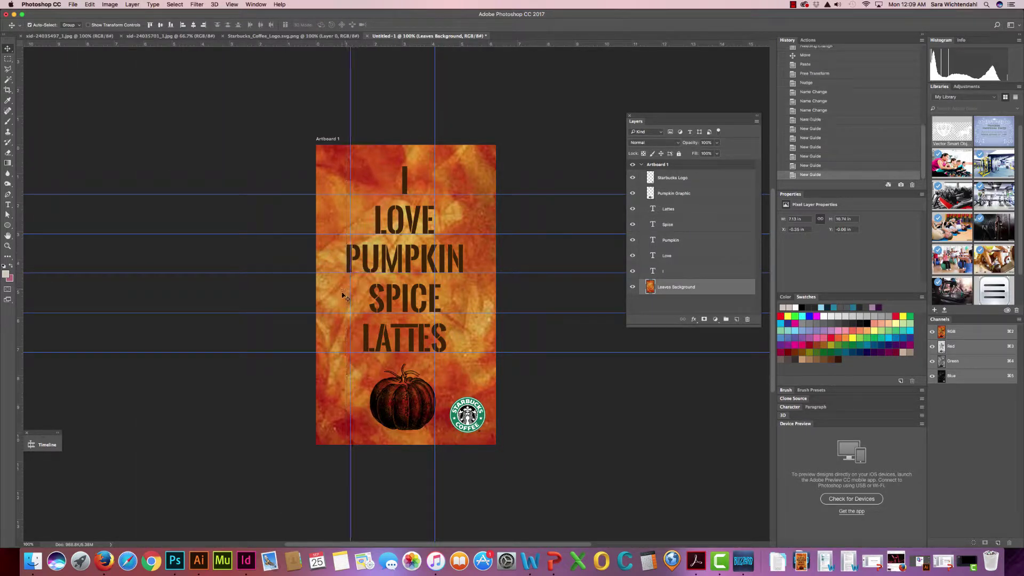
key("super+z")
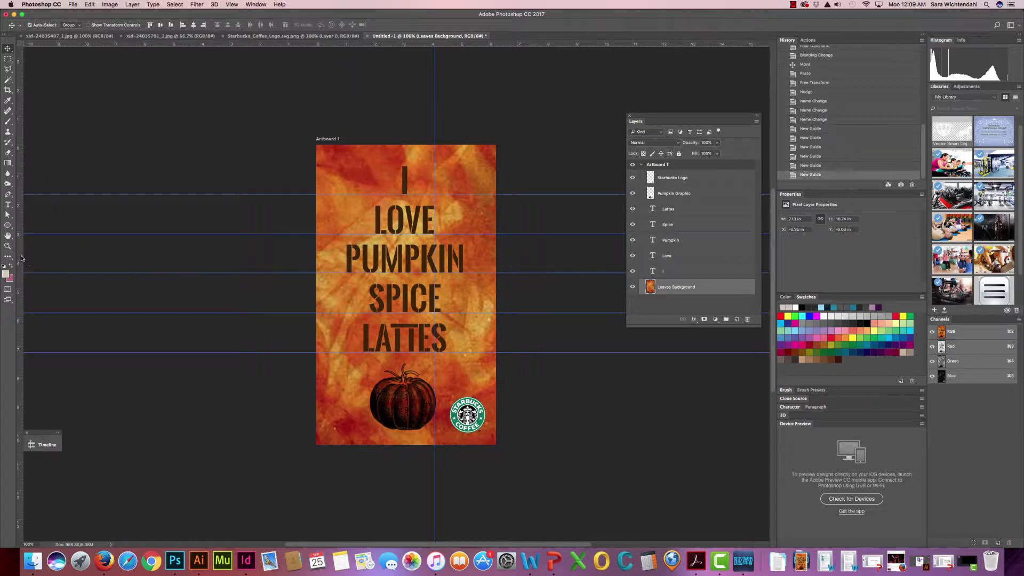
left_click_drag(20, 260, 348, 299)
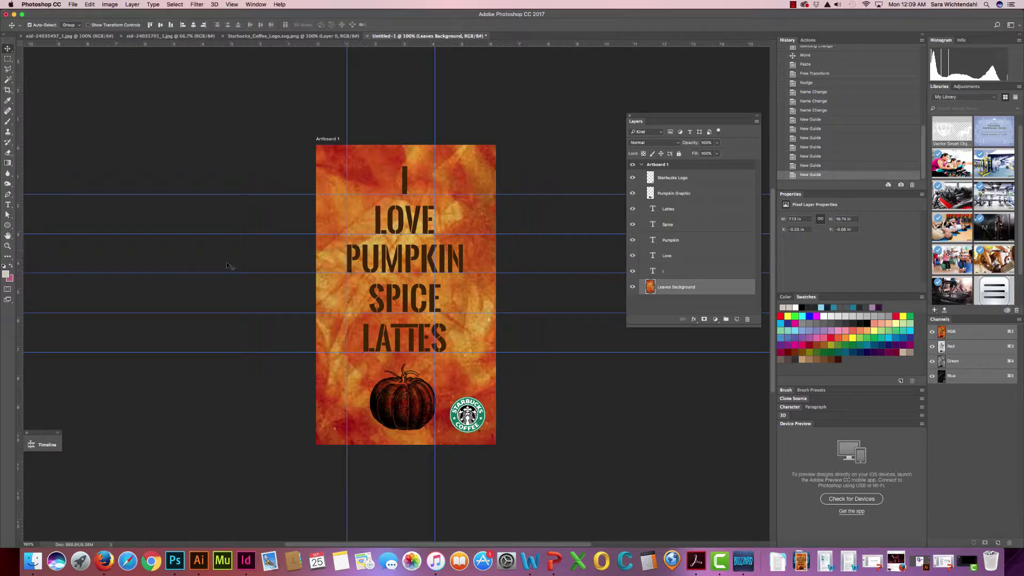
Add a vertical guide at the right edge of "SPICE" and a horizontal guide along the top of "LATTES".
left_click_drag(22, 303, 441, 332)
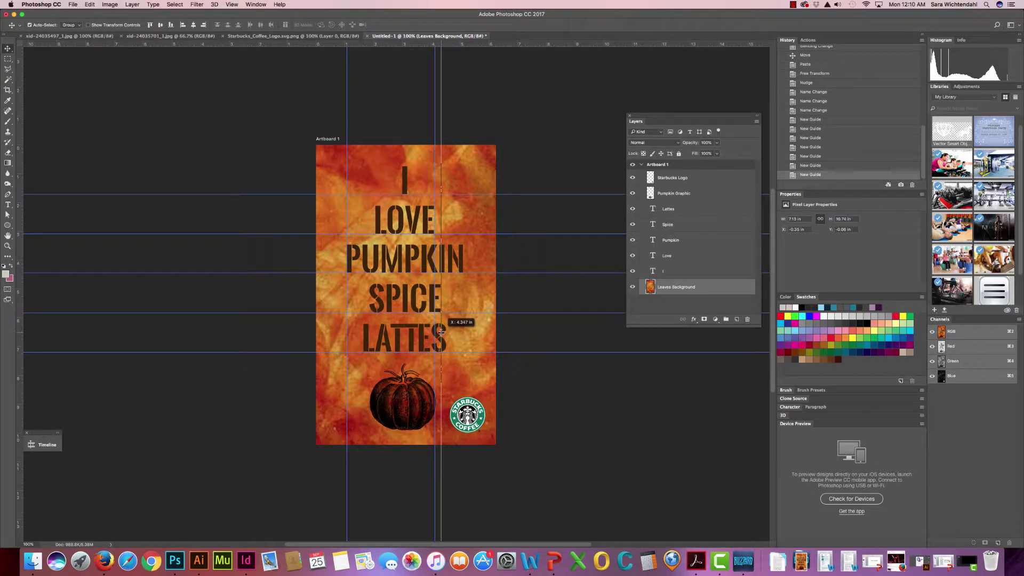
left_click_drag(441, 332, 440, 333)
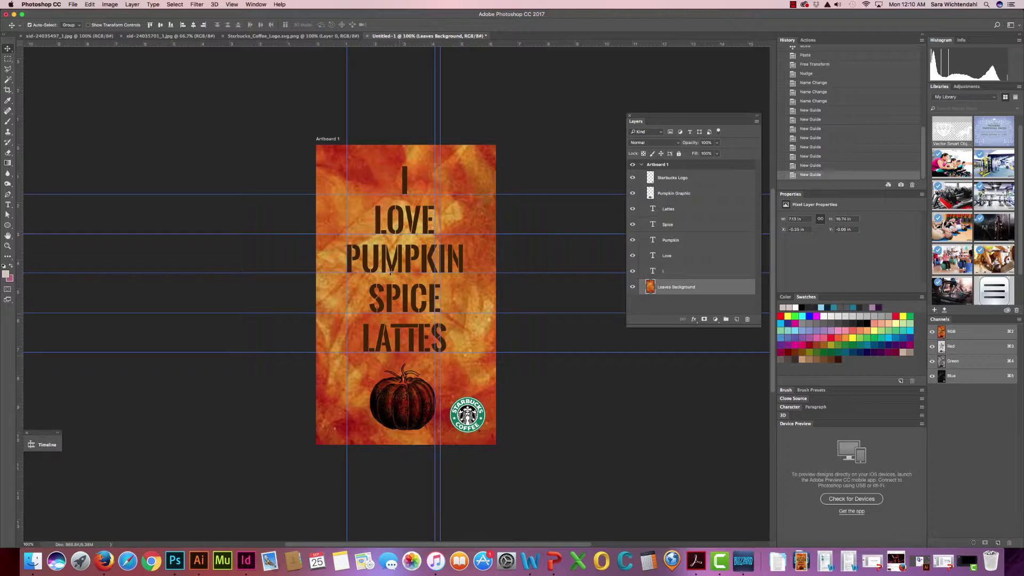
left_click_drag(388, 46, 440, 324)
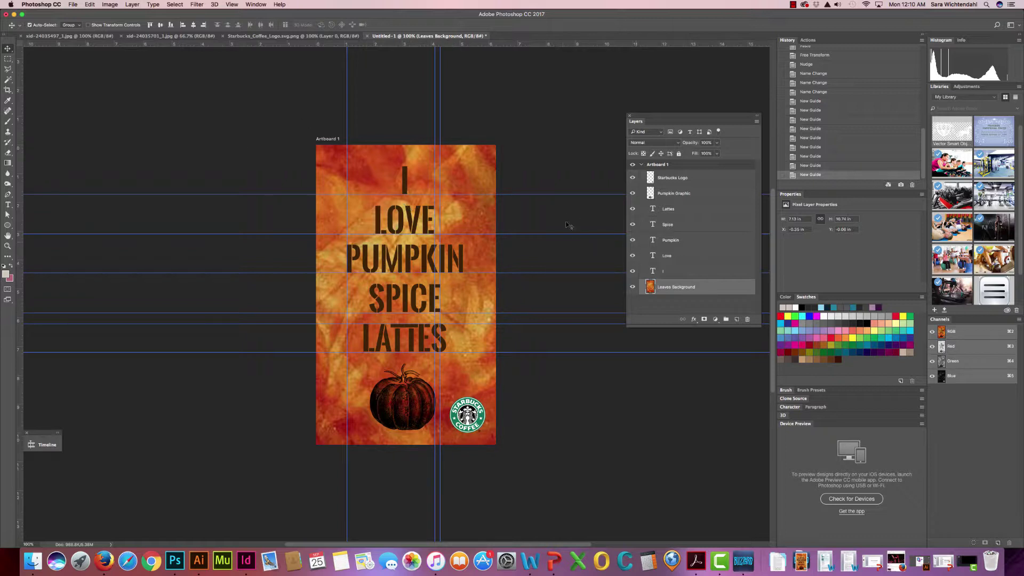
Prevent auto-nesting for the "I" text layer and move the letter straight up off the artboard's top edge.
left_click(670, 273)
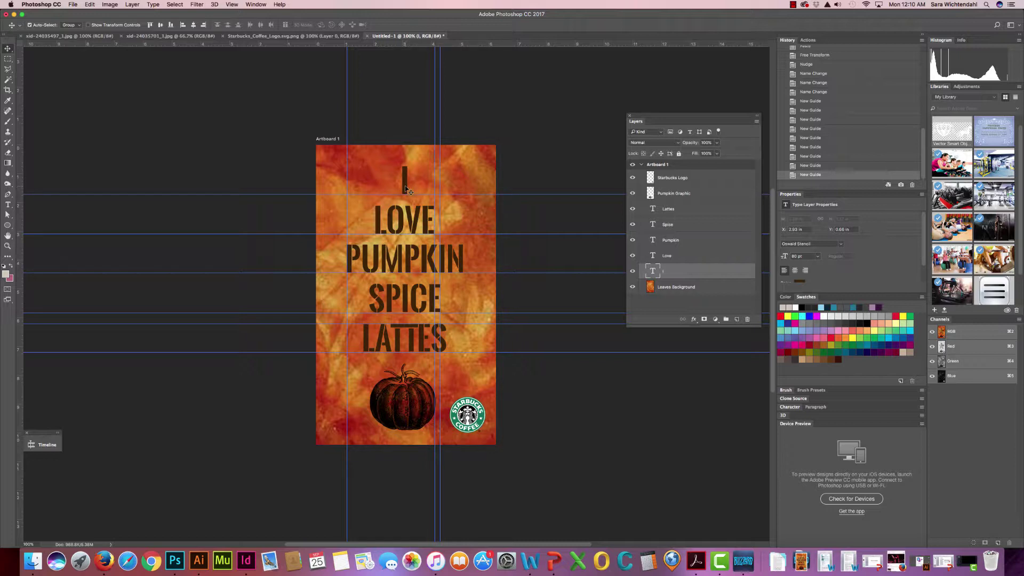
left_click_drag(406, 189, 406, 126)
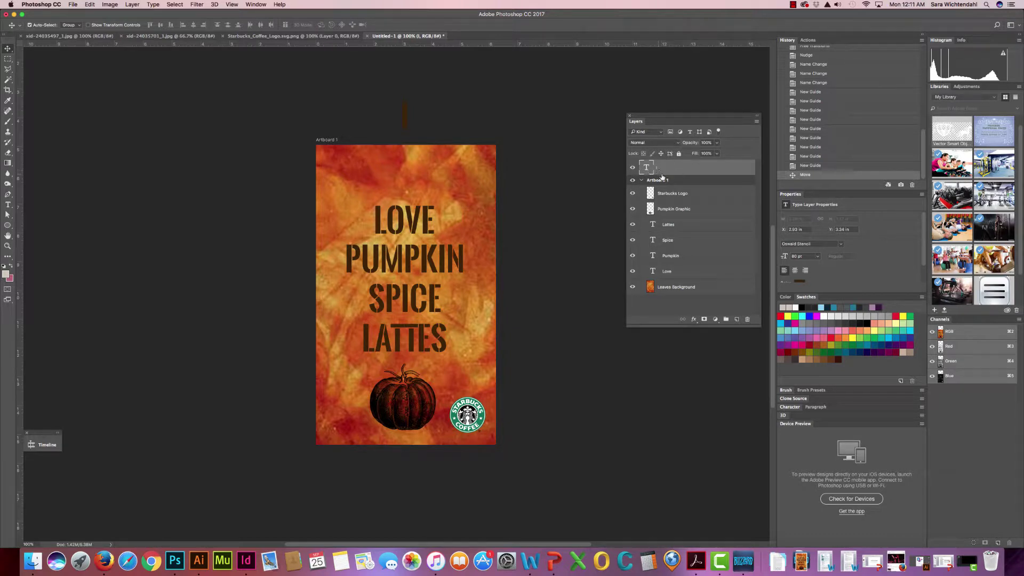
key("super+z")
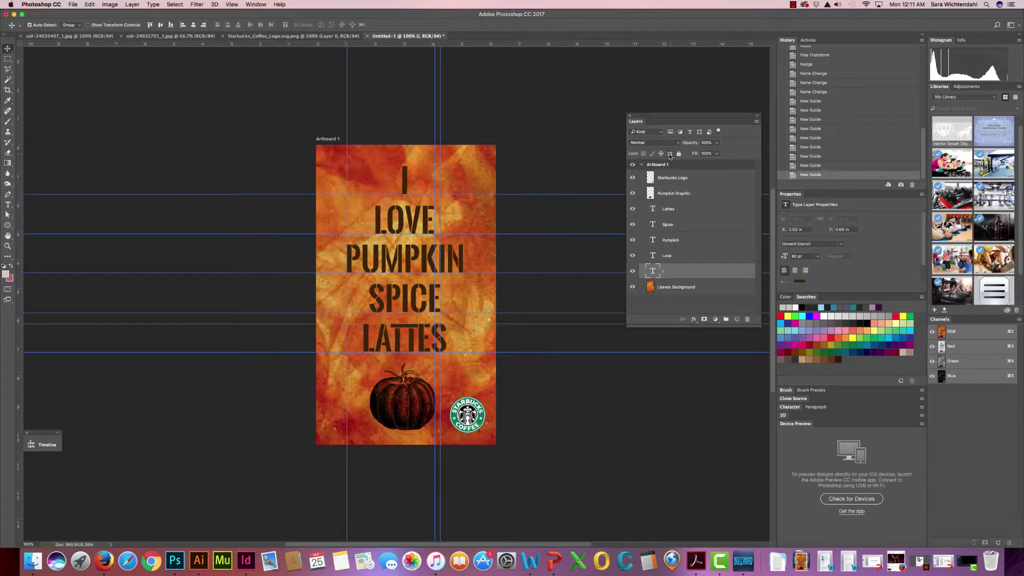
left_click(670, 154)
left_click_drag(406, 191, 404, 143)
Prevent auto-nesting for the Love text layer and move the word horizontally off the artboard's left edge, to X about -2.63 in.
left_click(675, 257)
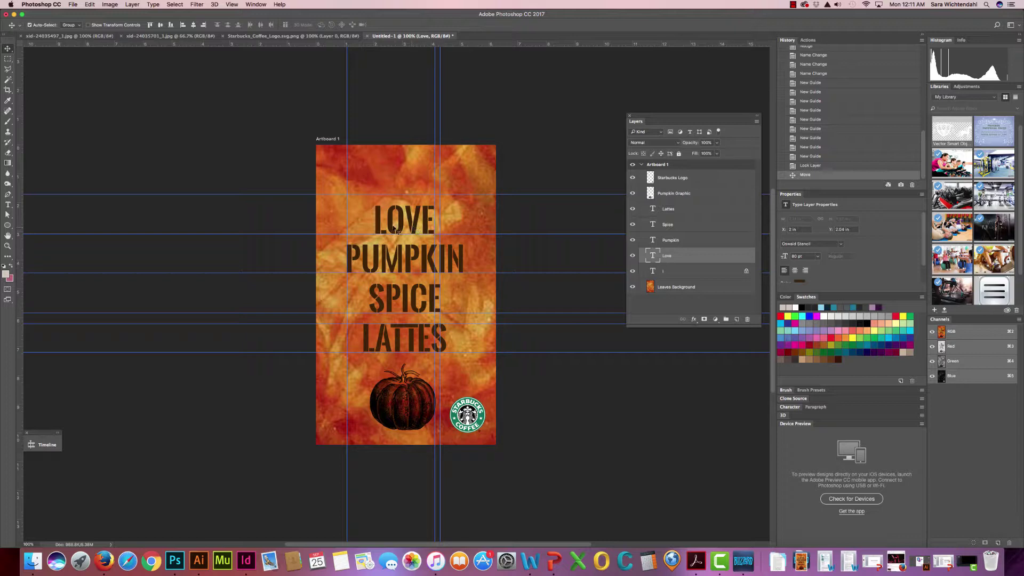
left_click(670, 154)
left_click_drag(403, 230, 266, 230)
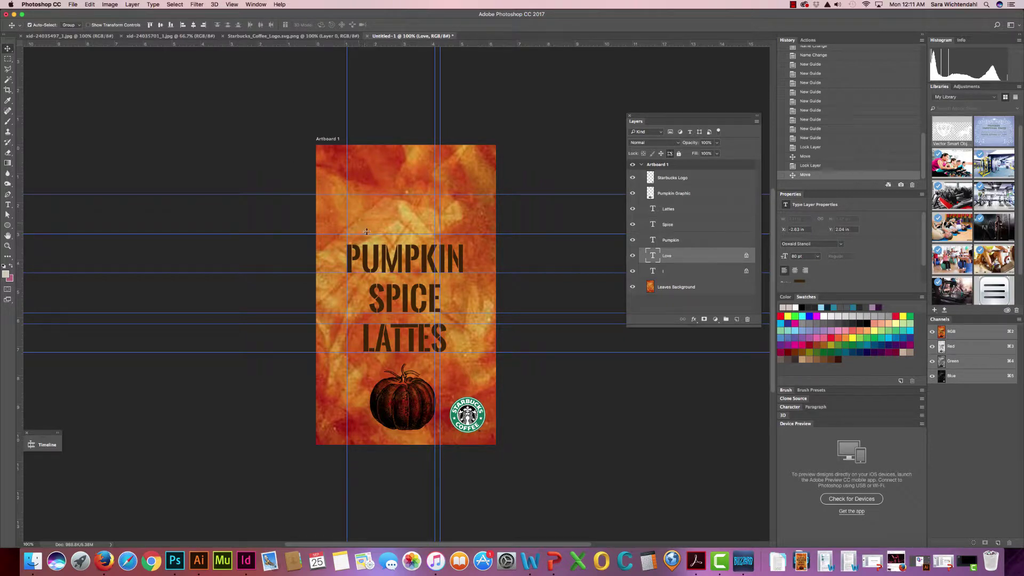
Prevent auto-nesting for the Pumpkin text layer and move the word horizontally off the artboard's right edge, to X about 6.6 in.
left_click(674, 241)
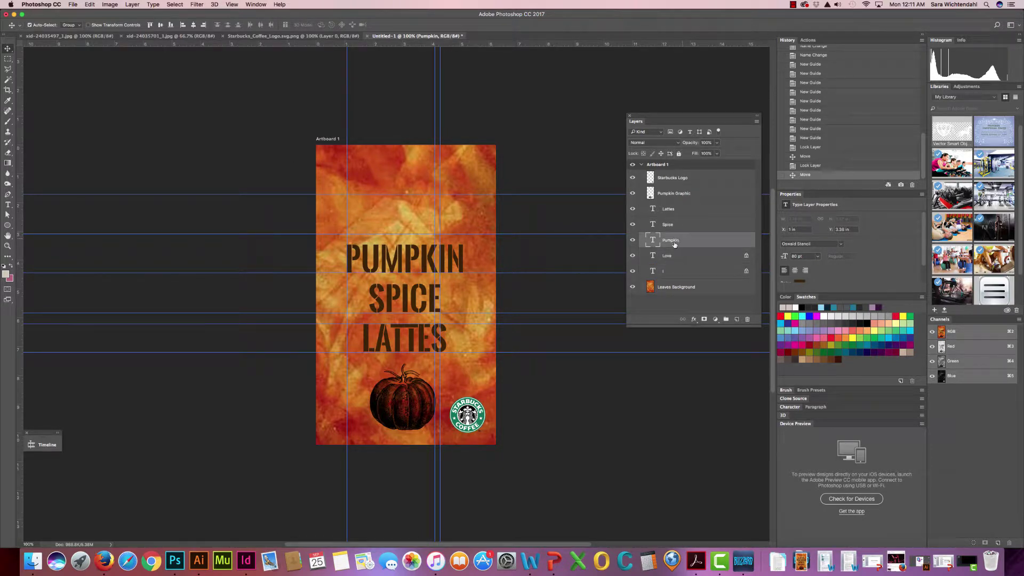
left_click(669, 153)
left_click_drag(368, 267, 530, 269)
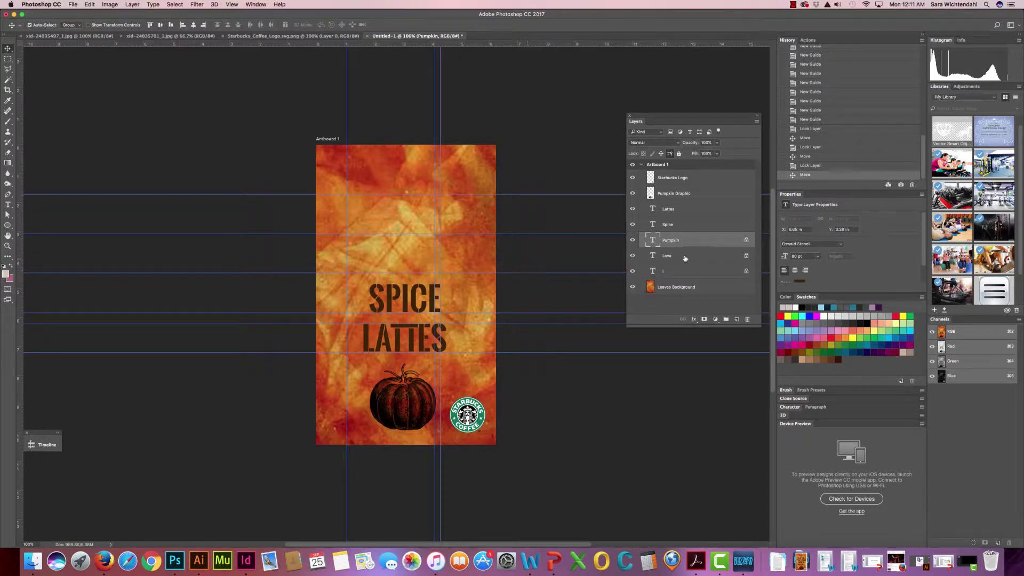
Prevent auto-nesting for the Spice text layer and move the word horizontally off the artboard's left edge, to X about -2.93 in.
left_click(673, 226)
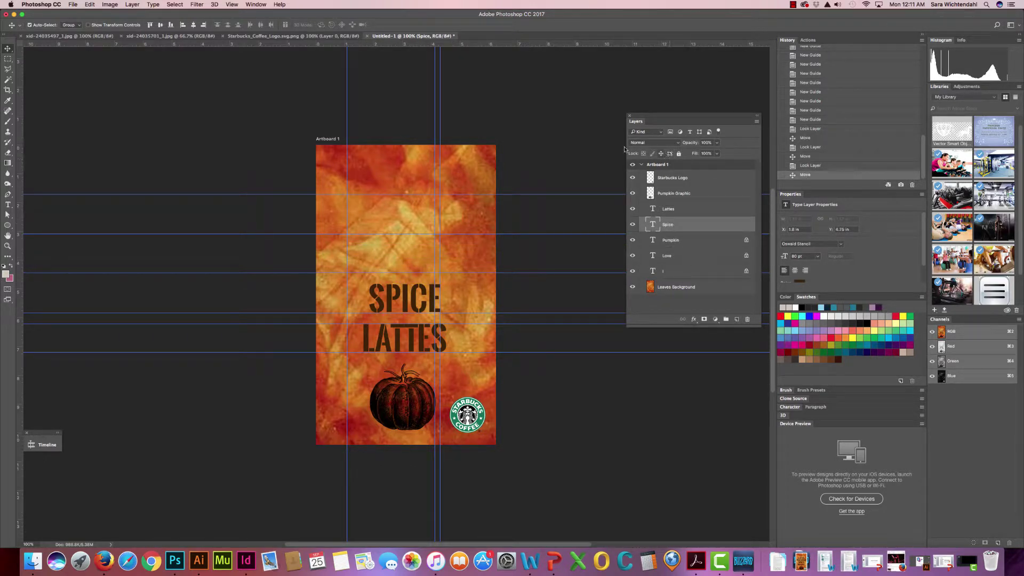
left_click(668, 154)
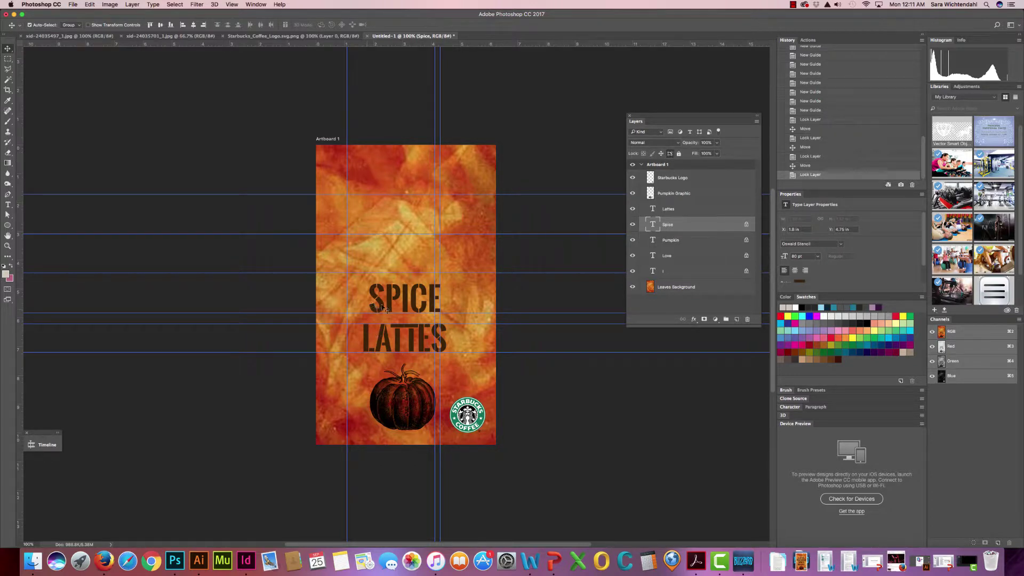
left_click_drag(383, 308, 245, 317)
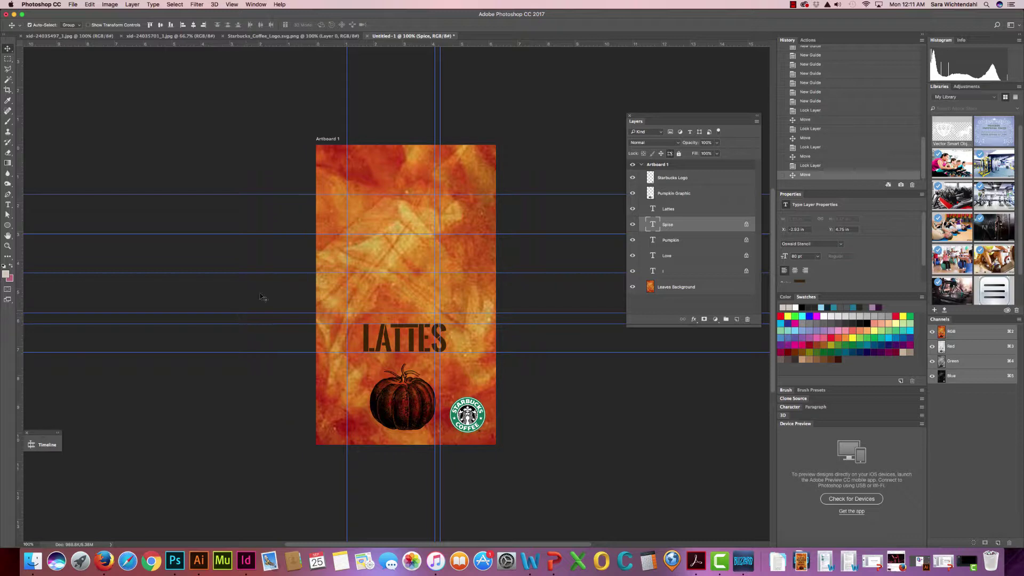
Prevent auto-nesting for the Lattes text layer and move the word straight down off the artboard's bottom edge, to Y about 10.6 in.
left_click(677, 211)
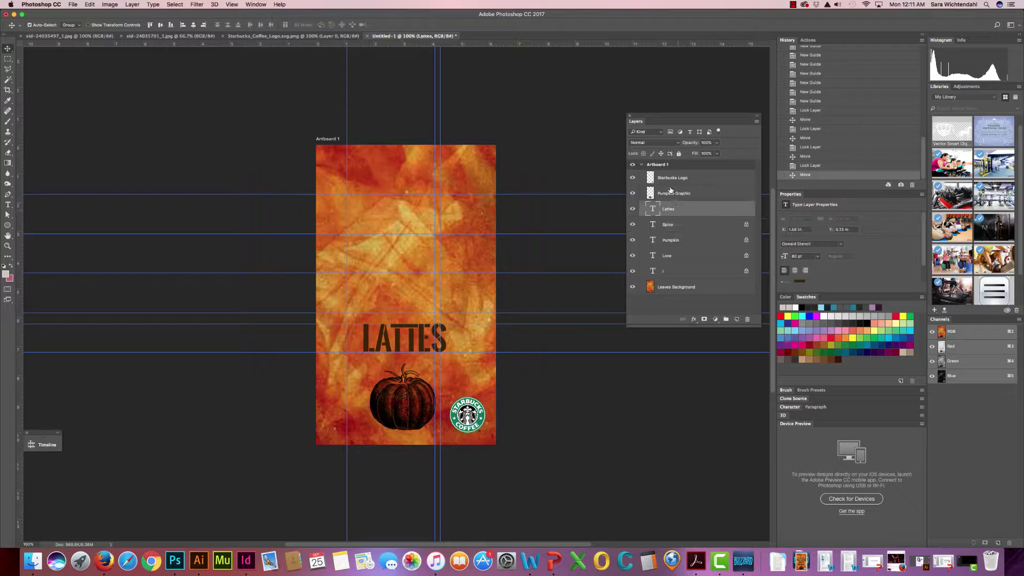
left_click(670, 155)
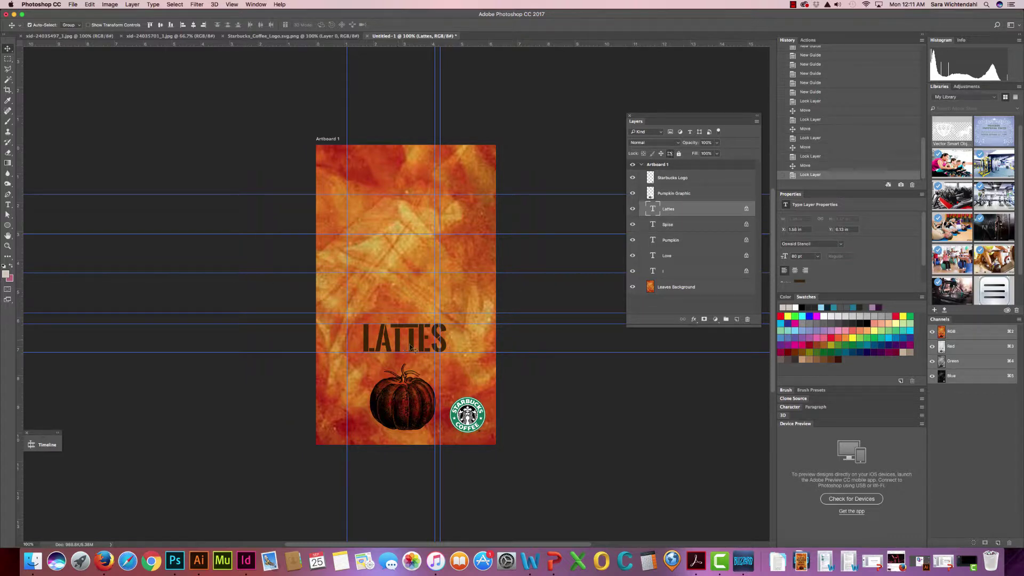
left_click_drag(413, 346, 424, 472)
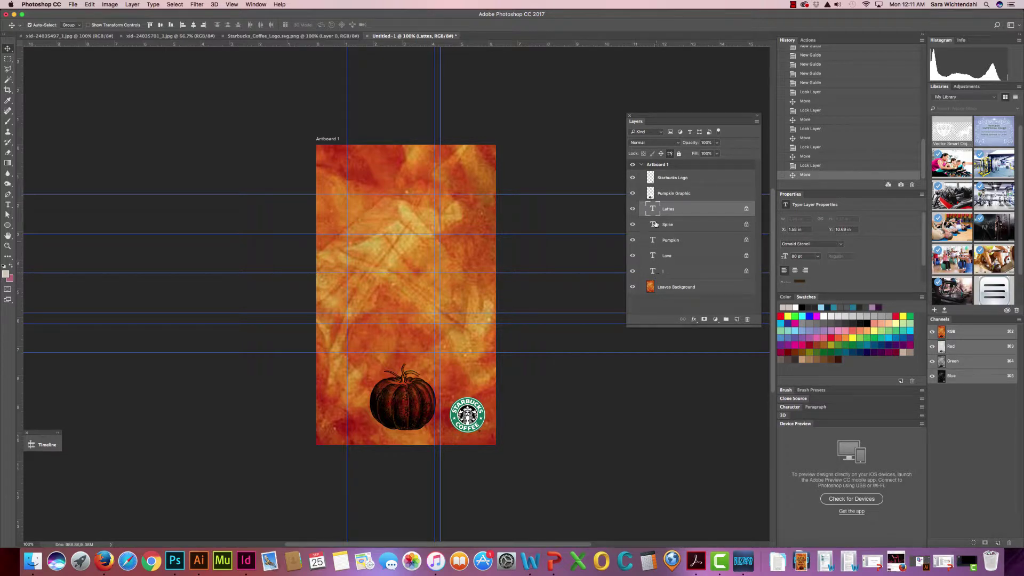
Set the opacity of both the Pumpkin Graphic and Starbucks Logo layers to 0%.
left_click(678, 197)
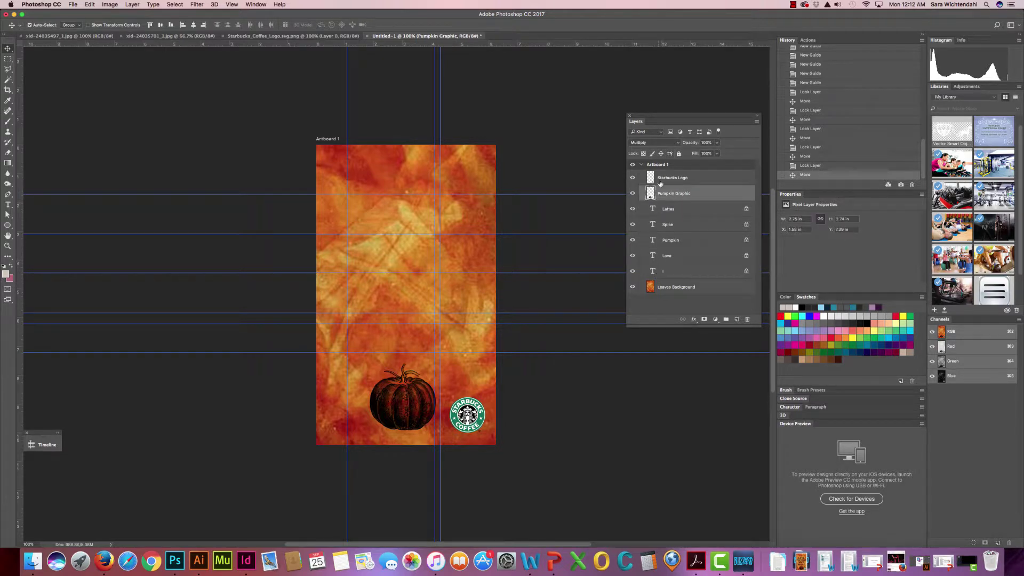
left_click(717, 143)
left_click_drag(716, 154, 677, 155)
left_click(687, 181)
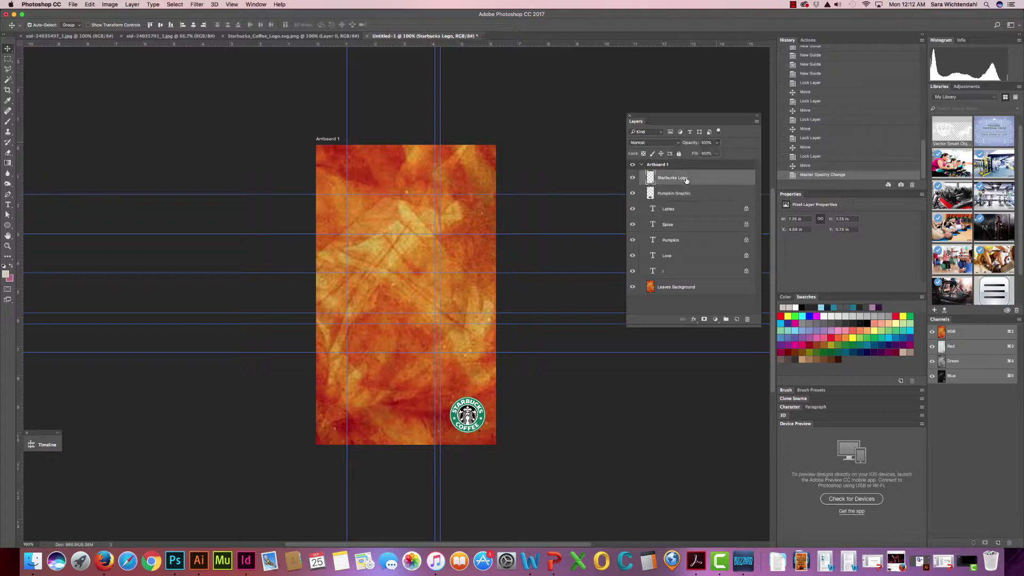
left_click(716, 143)
left_click_drag(717, 154, 677, 156)
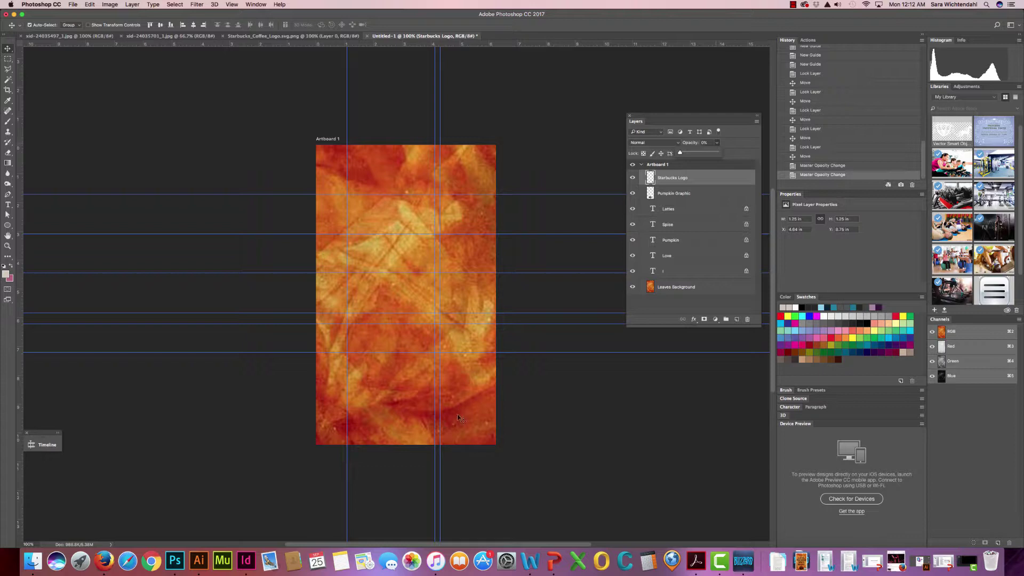
Expand the collapsed Timeline panel and position it over the lower part of the canvas.
left_click_drag(47, 432, 85, 406)
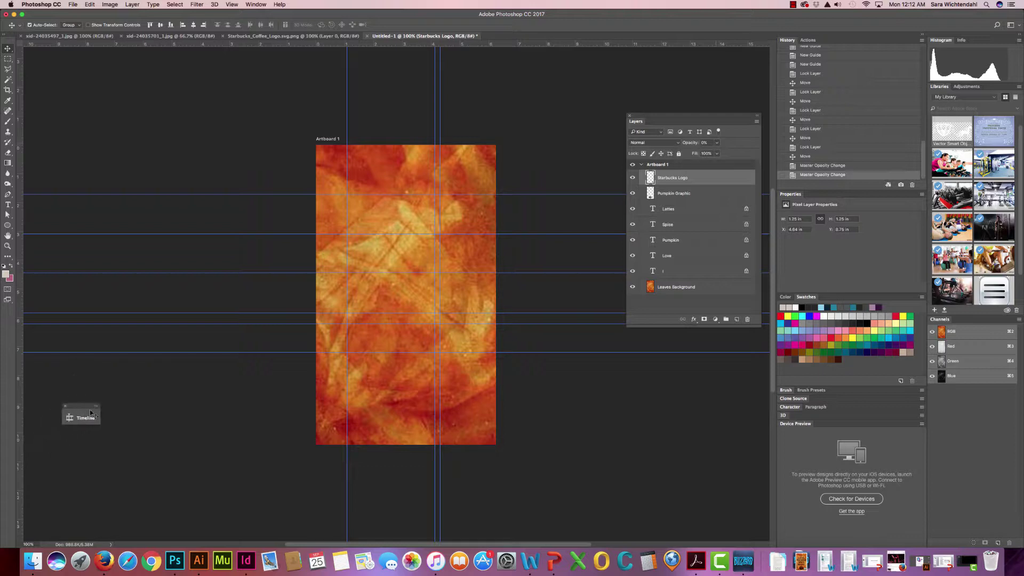
left_click(97, 406)
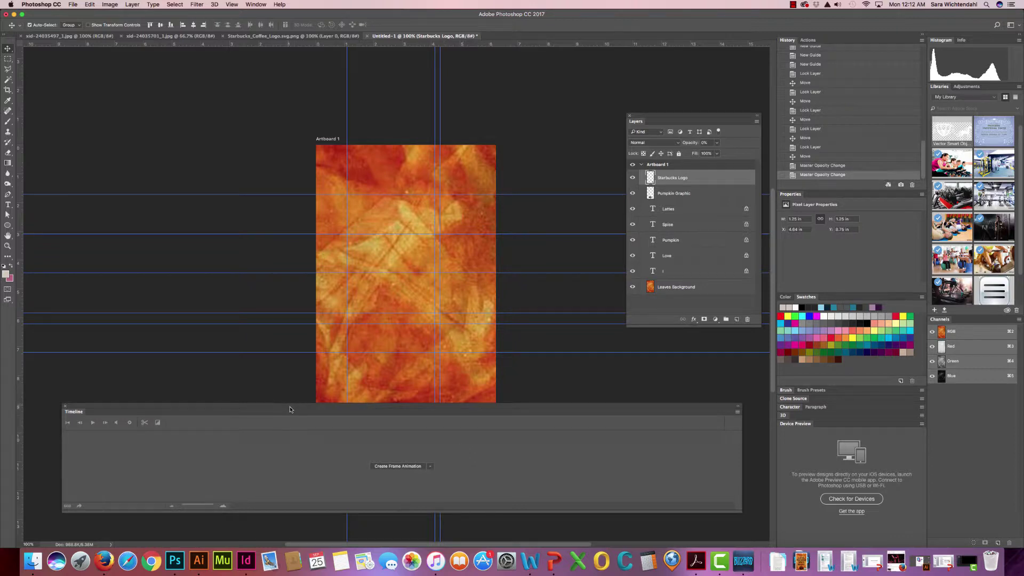
left_click_drag(290, 409, 257, 416)
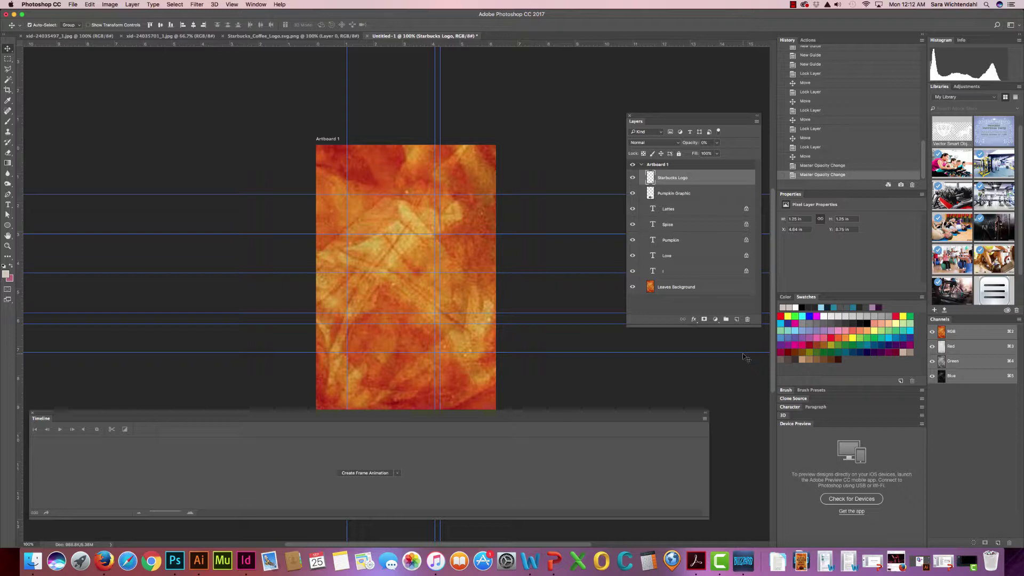
mouse_move(278, 413)
left_mouse_down()
mouse_move(295, 423)
mouse_move(269, 426)
left_mouse_up()
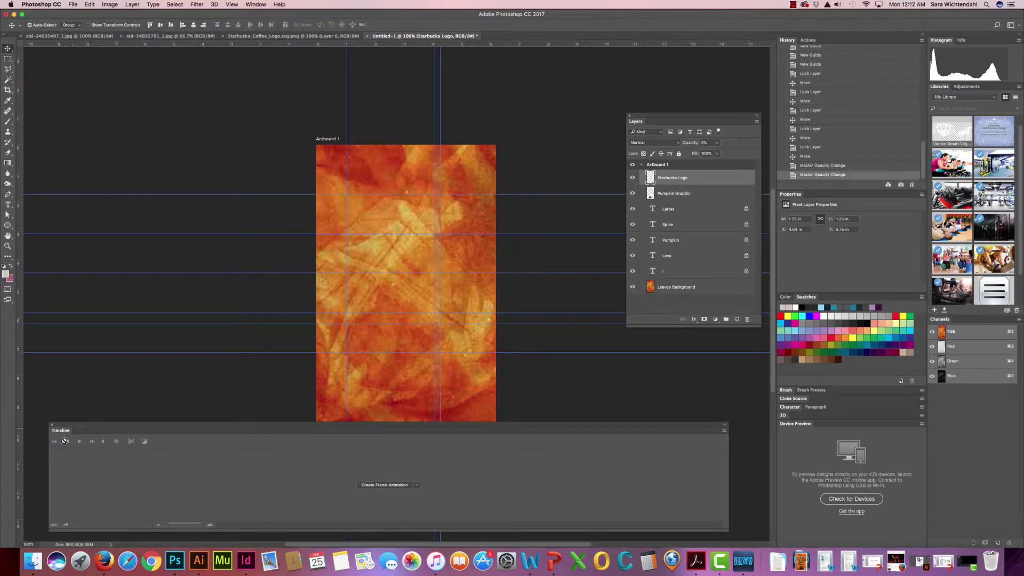
left_click(255, 4)
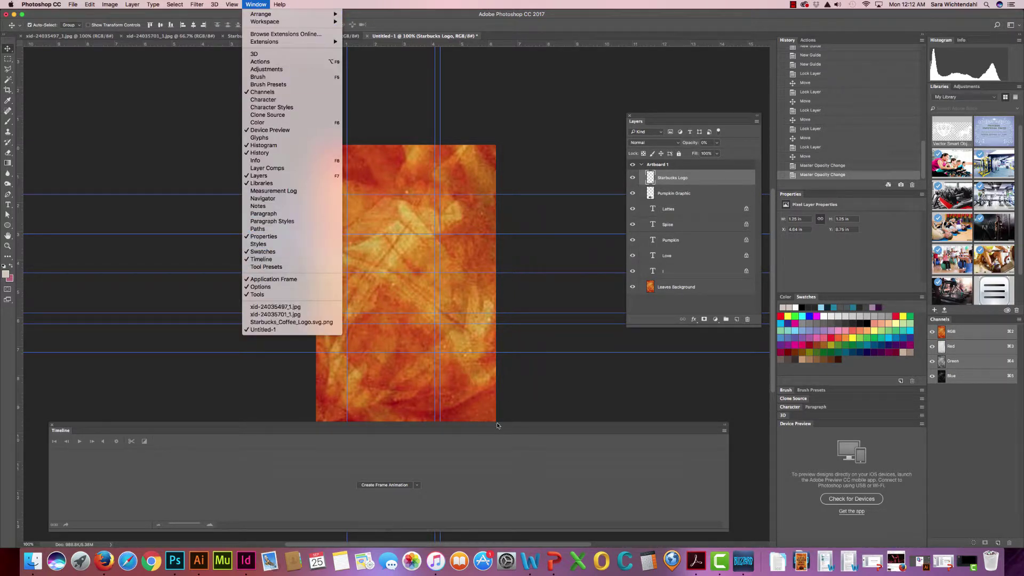
left_click(498, 443)
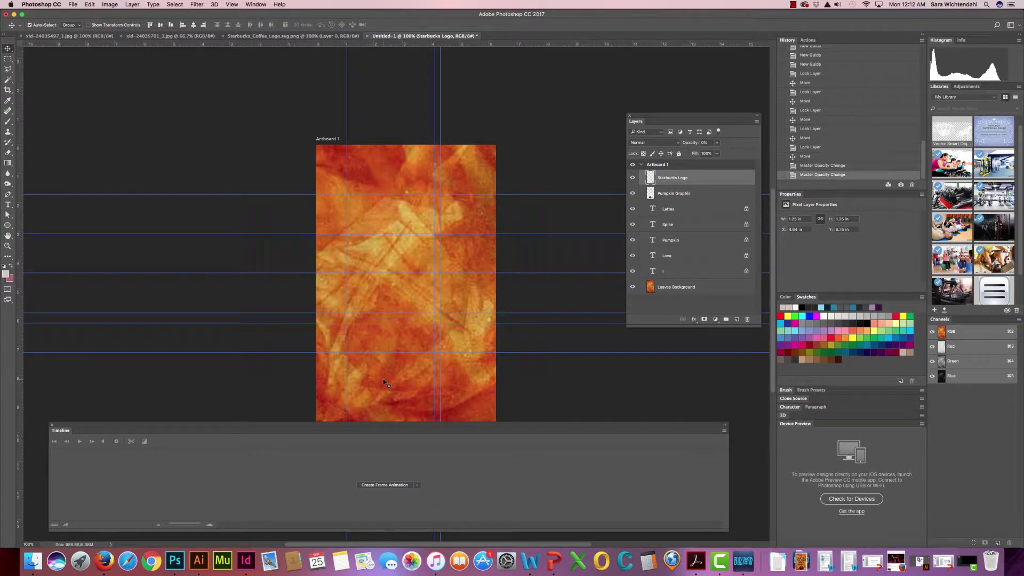
Create a frame animation in the Timeline and move the panel down clear of the artboard.
left_click(418, 485)
left_click(390, 489)
left_click(417, 485)
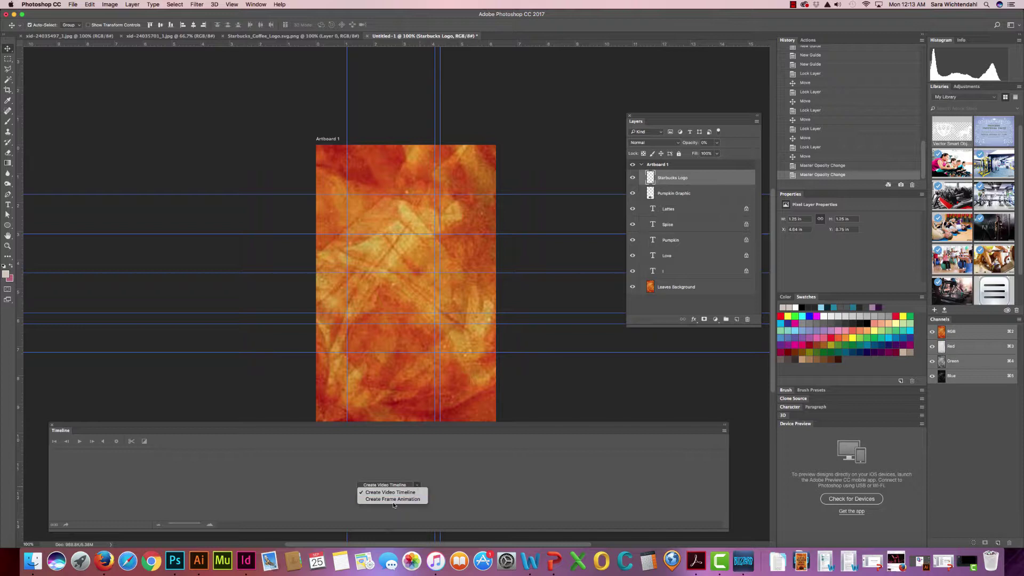
left_click(373, 502)
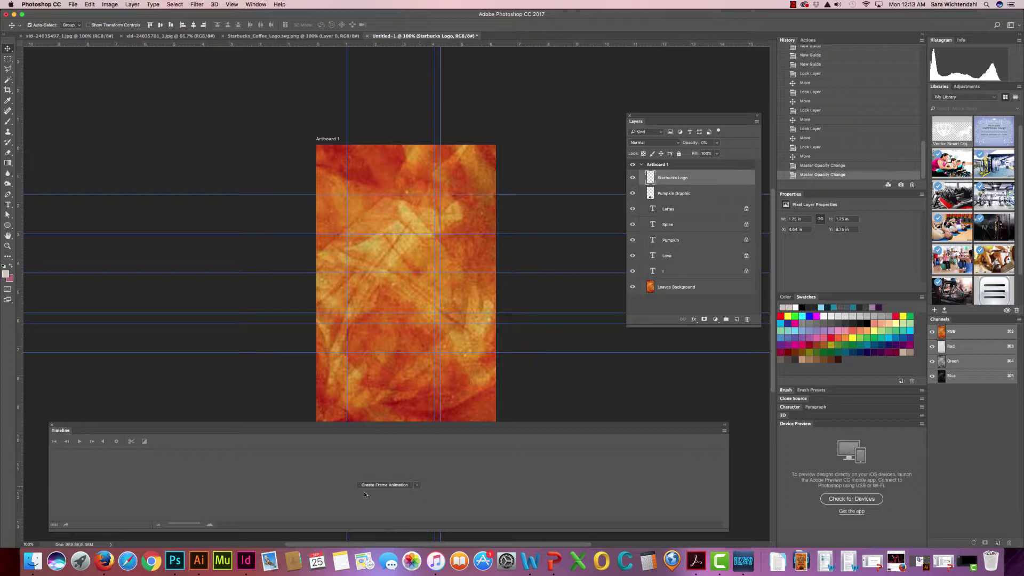
left_click(417, 485)
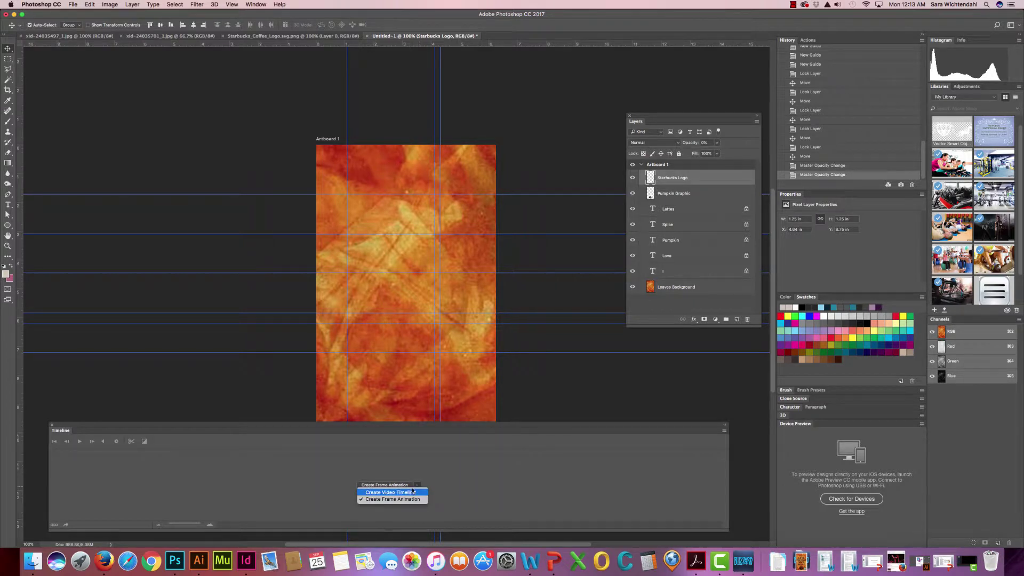
left_click(364, 491)
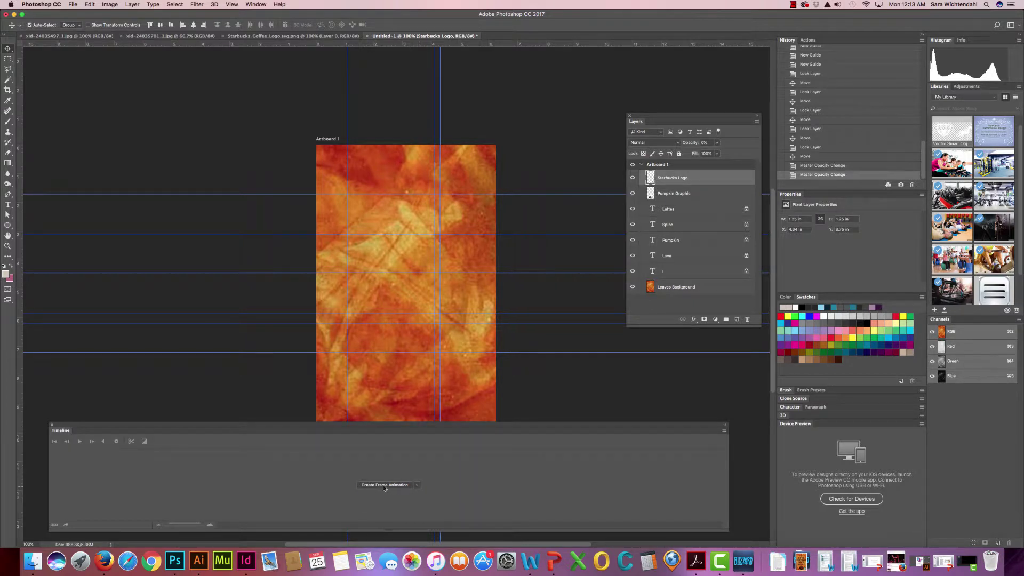
left_click(382, 486)
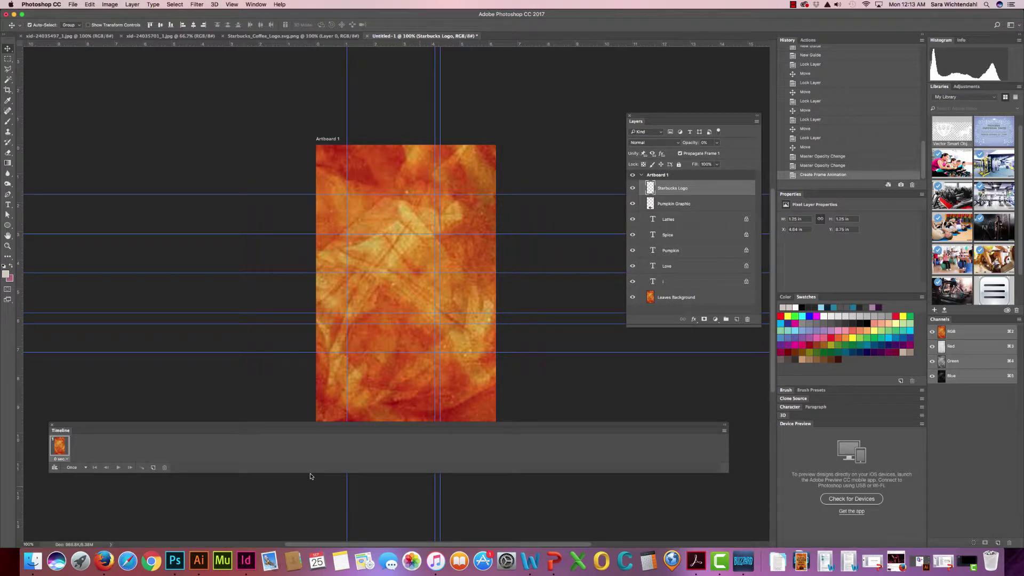
left_click_drag(123, 426, 128, 465)
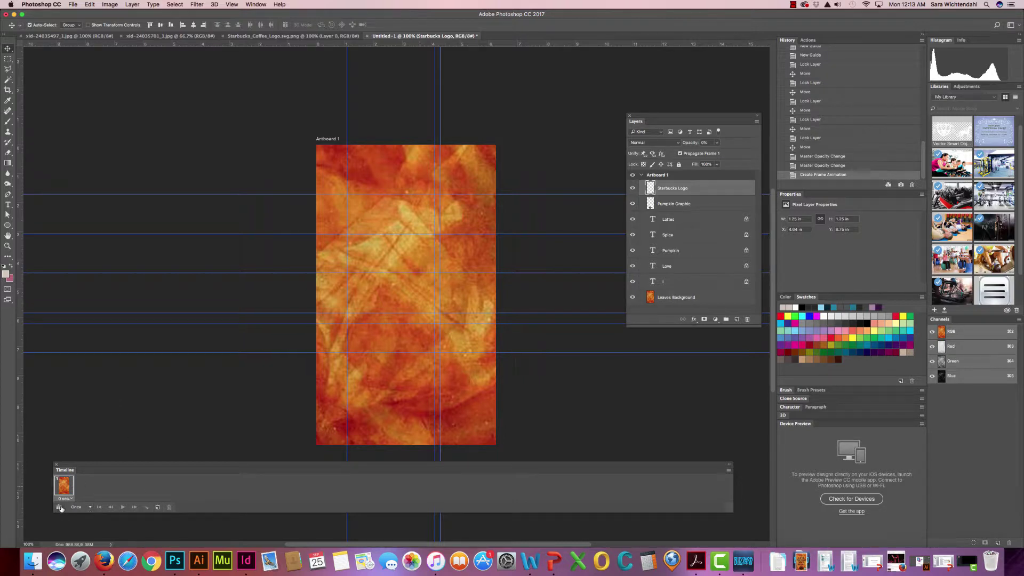
Duplicate the first animation frame and, in frame 2, nudge the "I" straight down until it rests on the topmost horizontal guide.
left_click(158, 508)
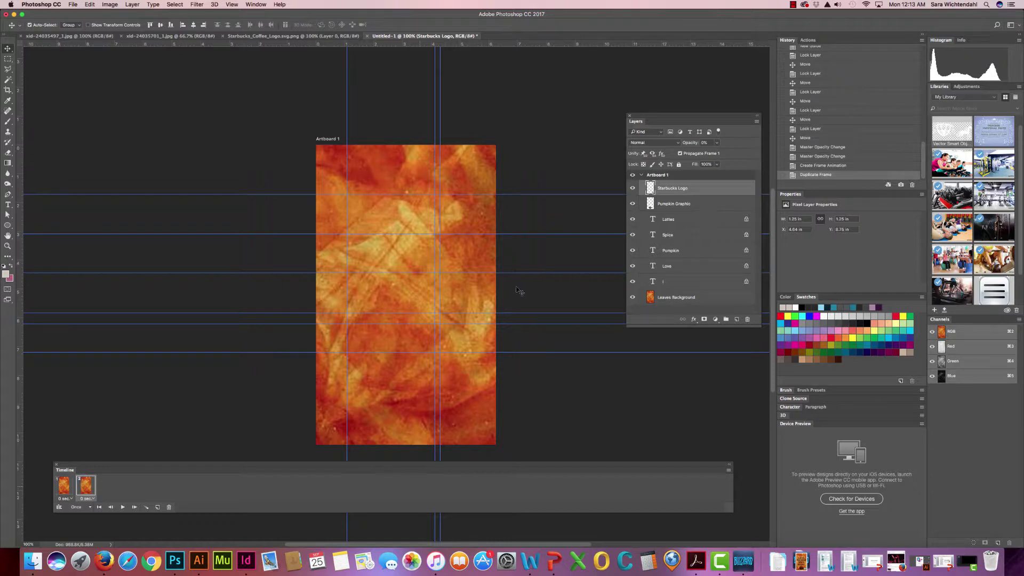
left_click(680, 283)
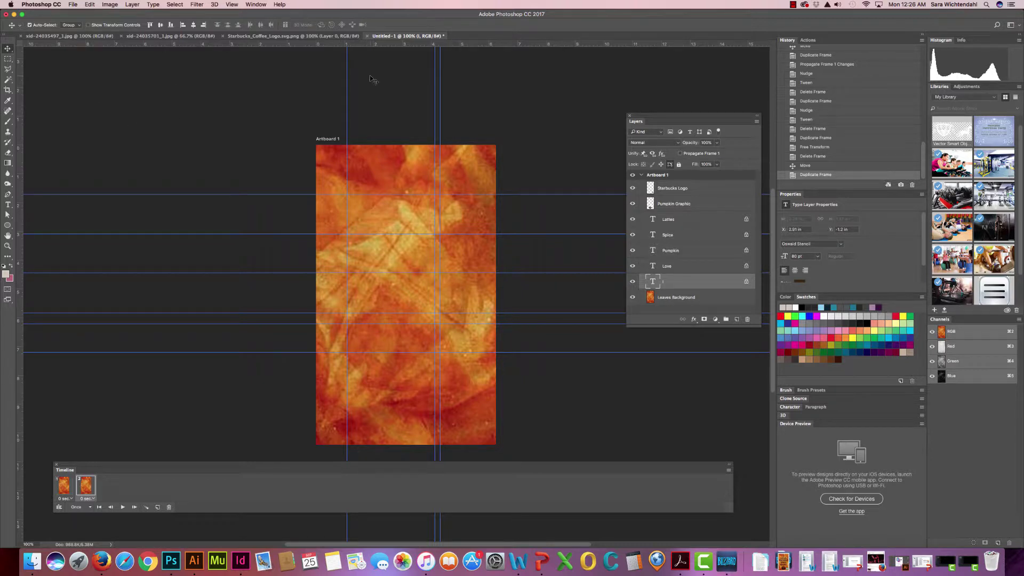
key("shift+Down")
key("shift+Down")
key("shift+Down")
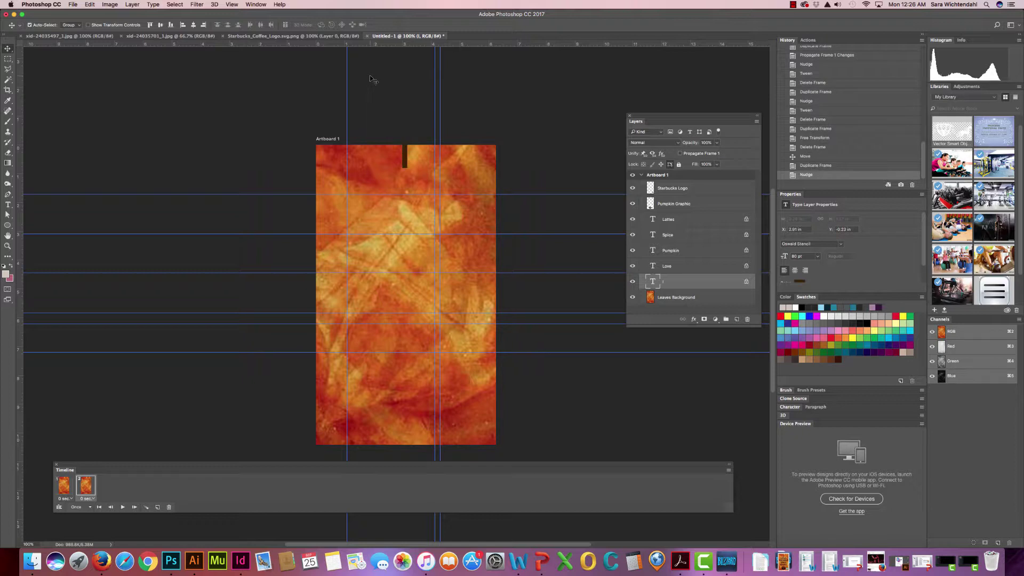
key("shift+Down")
key("shift+Down")
key("shift+Down")
key("shift+Down")
key("shift+Down")
key("shift+Down")
Compare animation frames 1 and 2 to check the starting and ending positions of the "I".
left_click(63, 486)
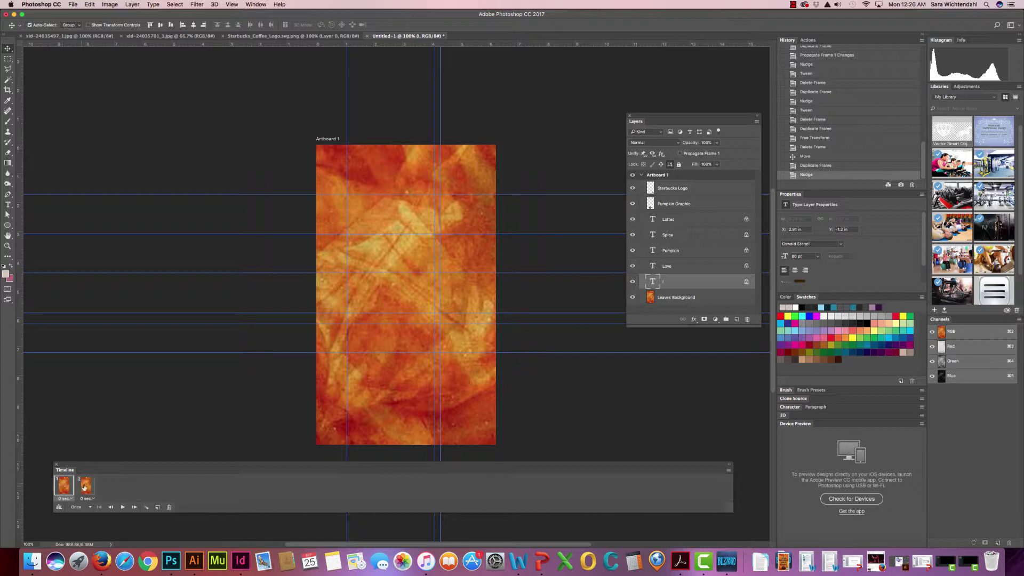
left_click(85, 488)
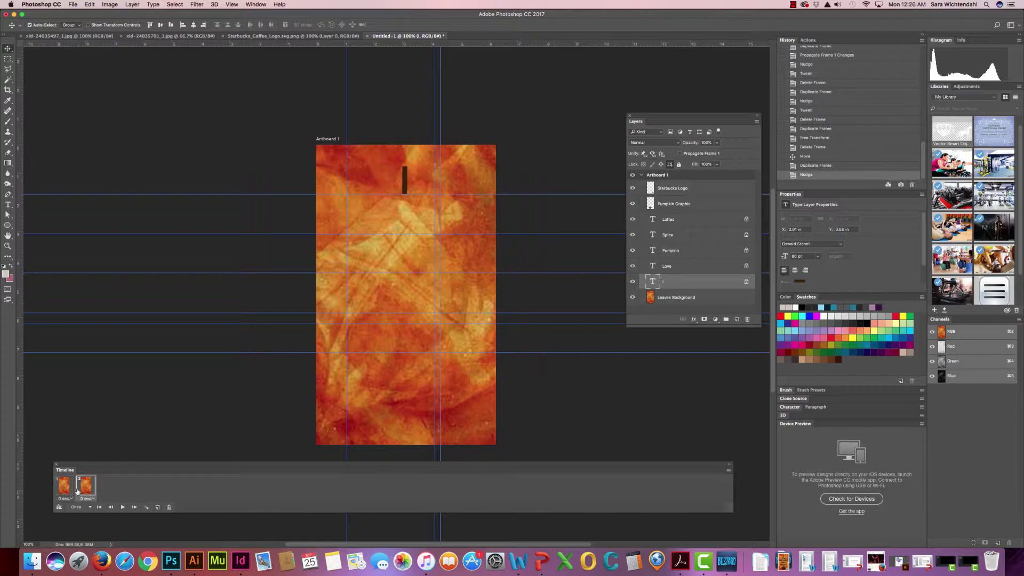
left_click(67, 488)
left_click(88, 489)
left_click(63, 492)
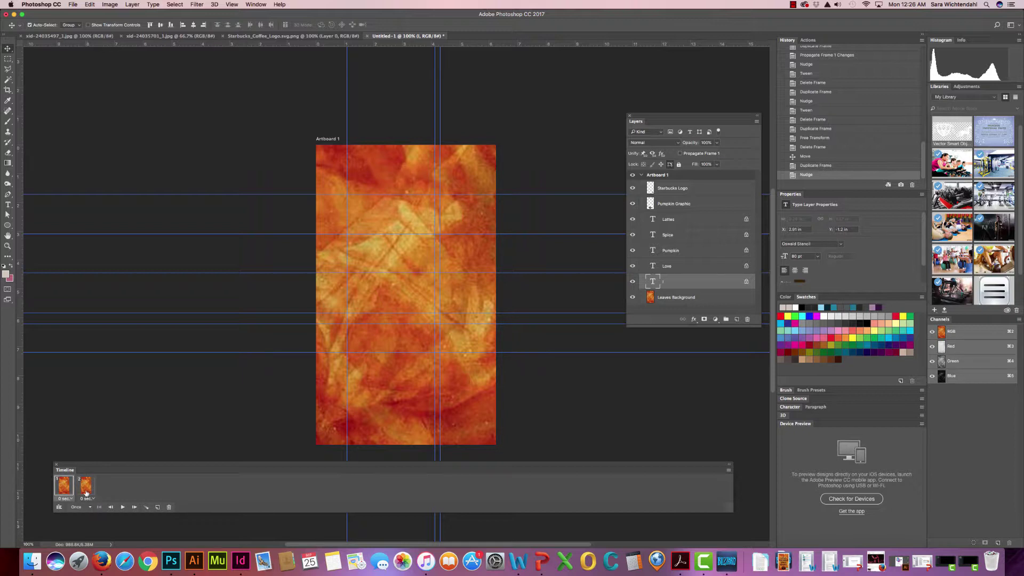
left_click(86, 489)
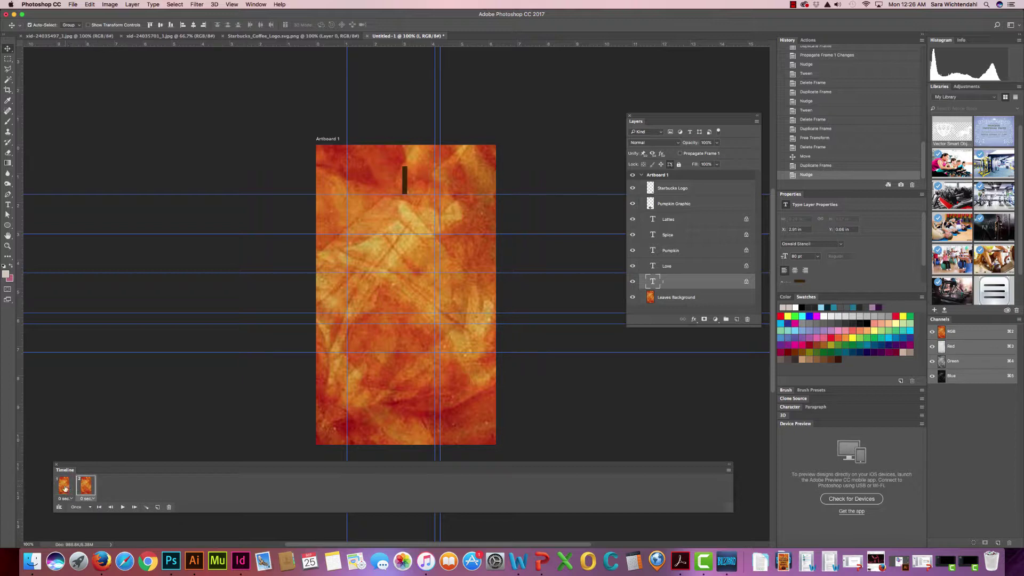
Tween frame 1 with the next frame, adding 4 frames for all layers with position, opacity and effects included.
left_click(64, 488)
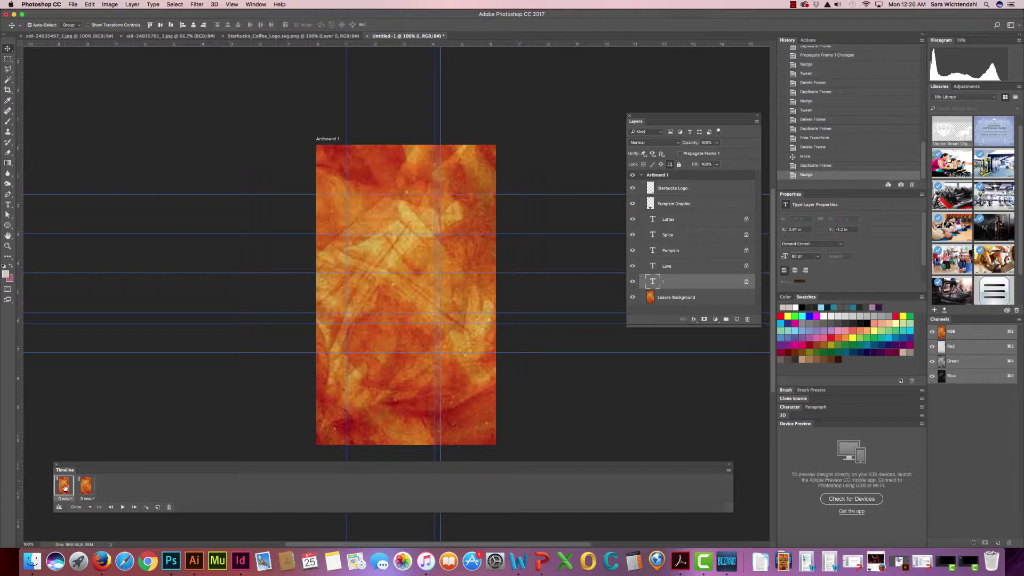
left_click(147, 509)
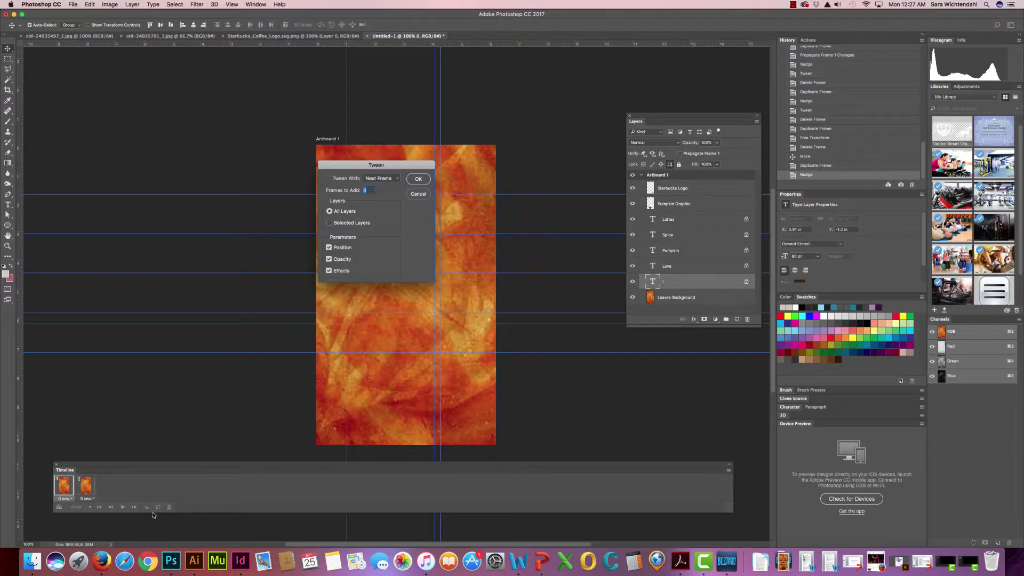
left_click(399, 179)
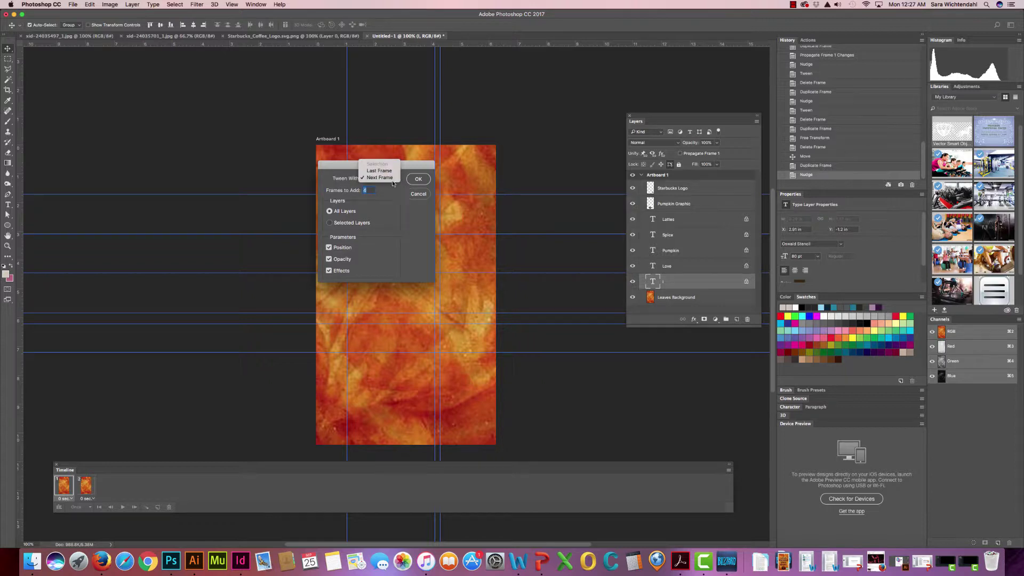
left_click(330, 182)
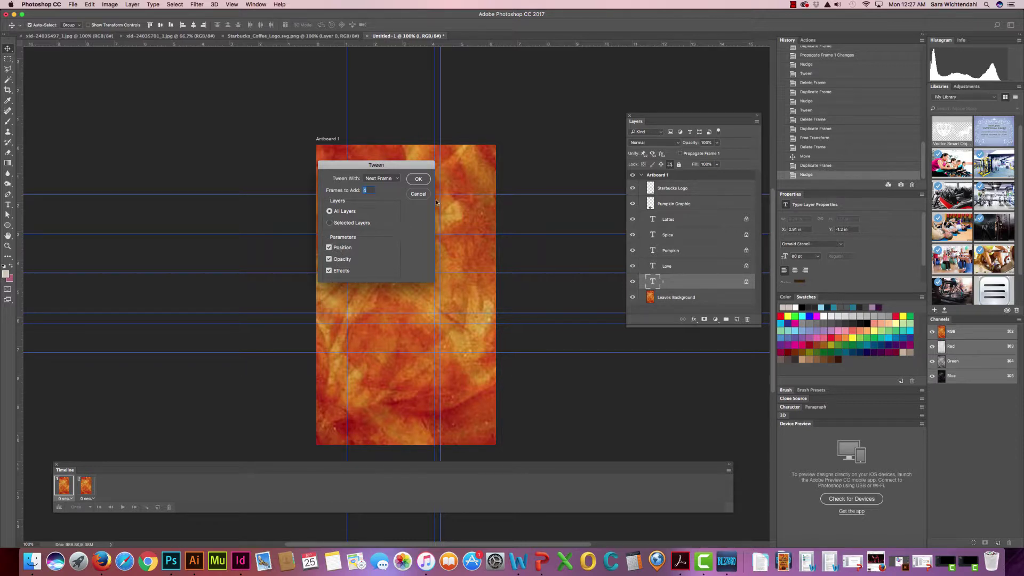
left_click(417, 179)
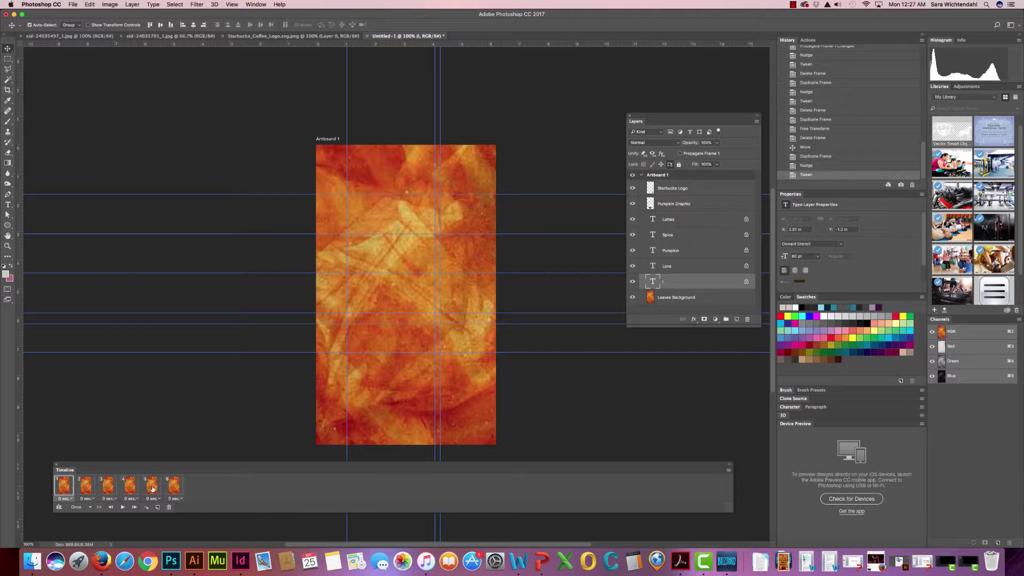
Play the animation repeatedly, restarting from frame 1, to check how the "I" drops into place.
left_click(123, 507)
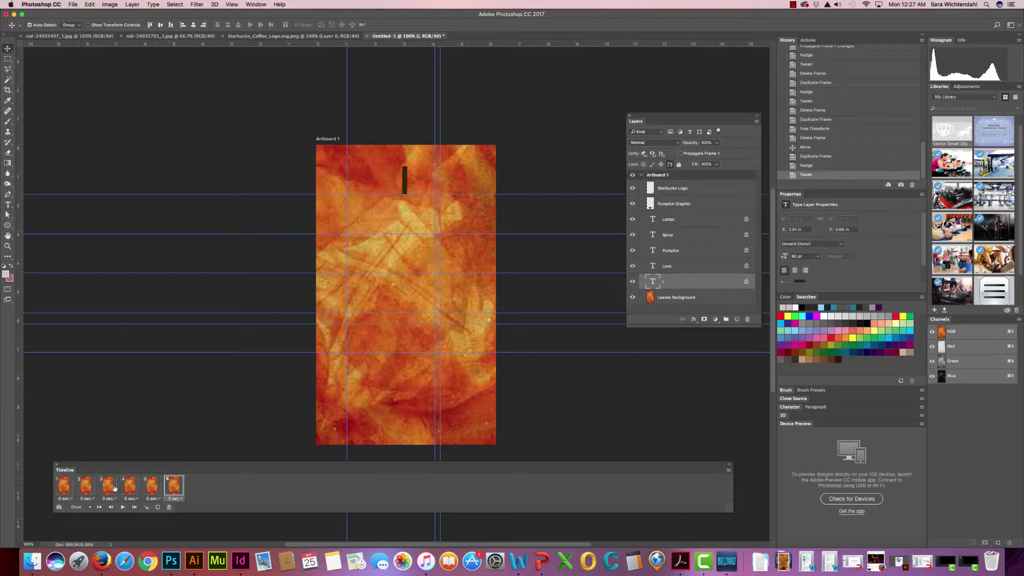
left_click(123, 507)
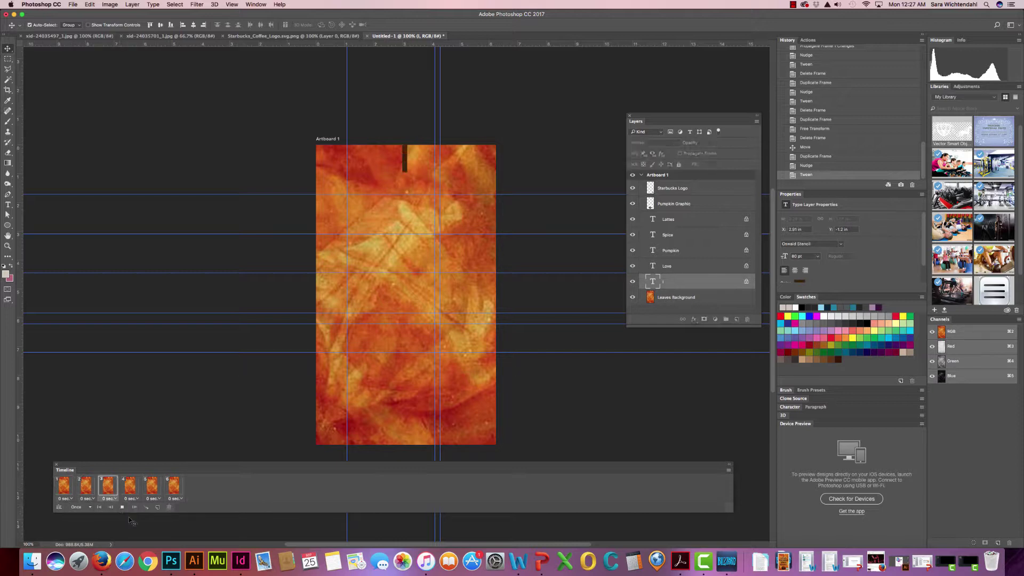
left_click(66, 489)
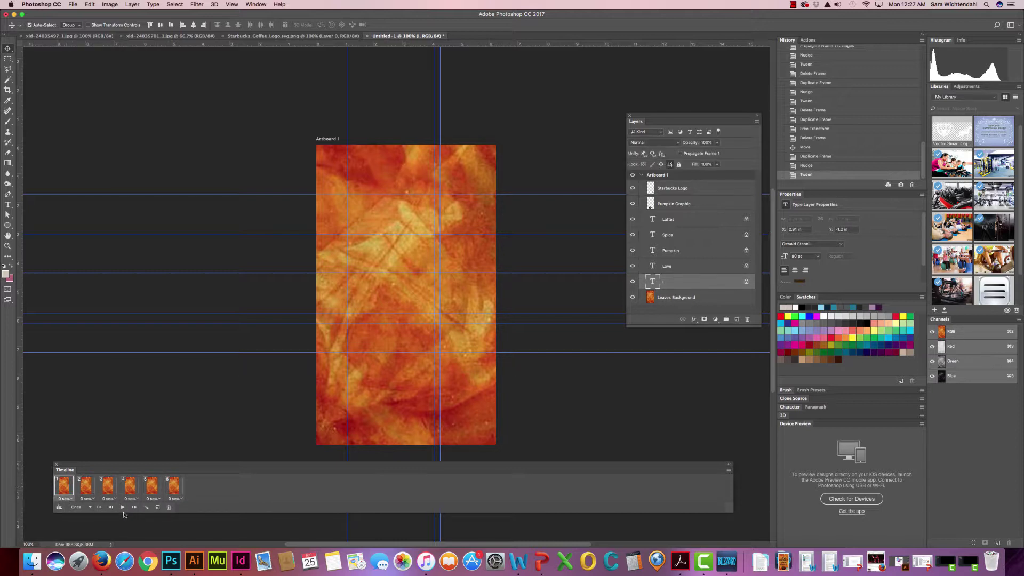
left_click(123, 508)
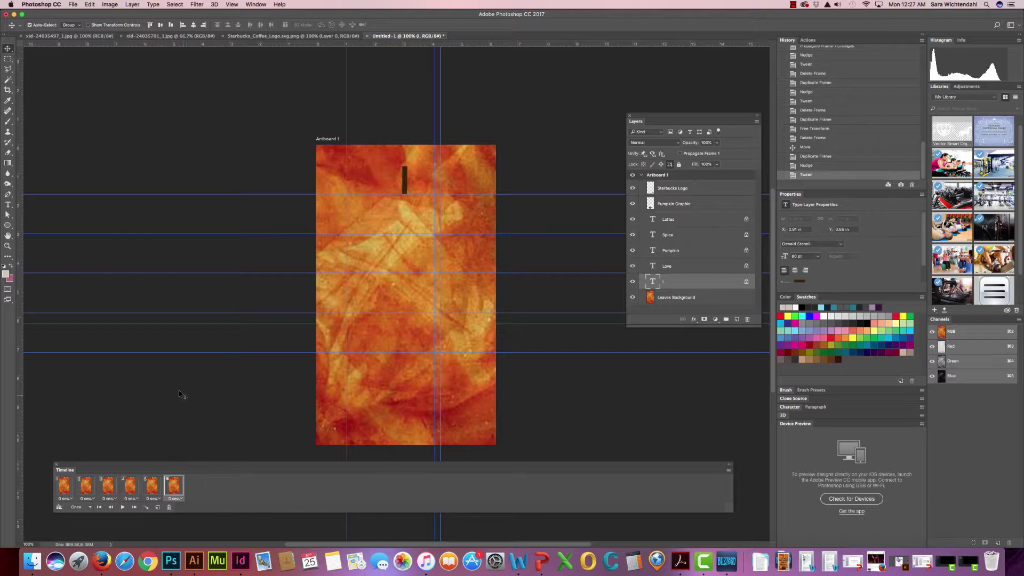
Duplicate the last frame and, in frame 7, nudge "LOVE" straight right until its right edge meets the middle vertical guide.
left_click(158, 508)
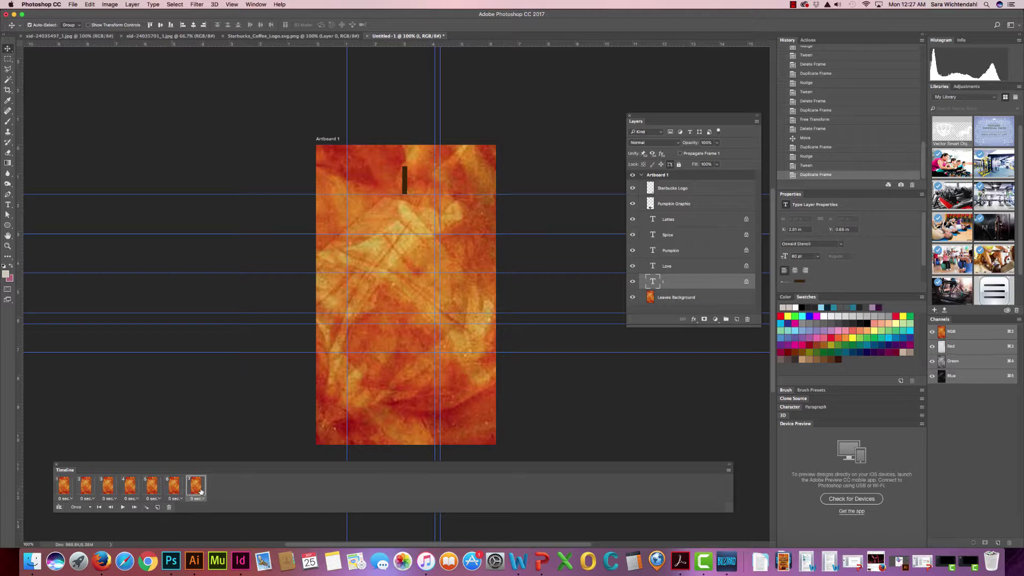
left_click(668, 267)
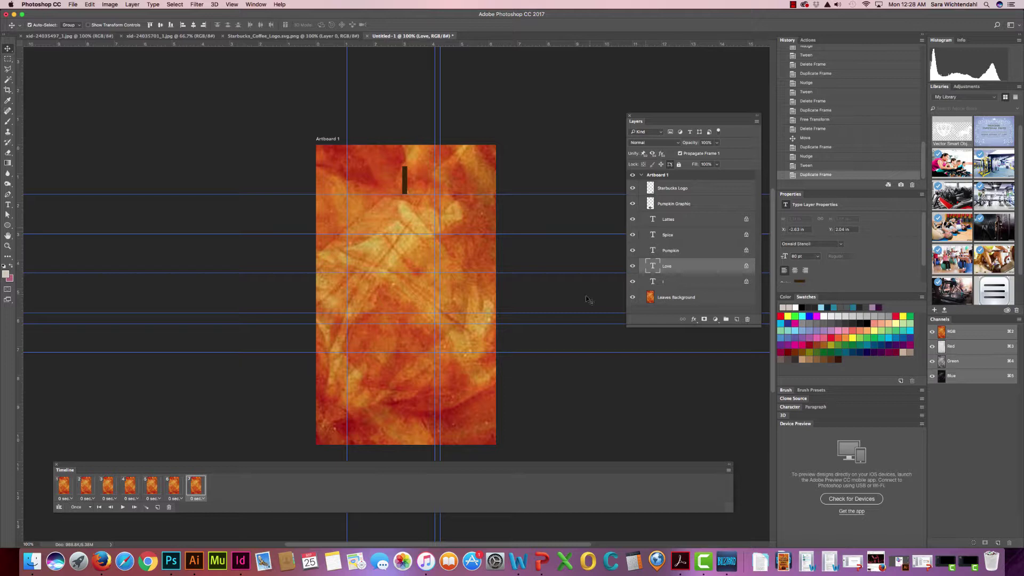
key("shift+Right")
key("shift+Right")
key("shift+Right")
key("shift+Right")
key("shift+Right")
key("shift+Right")
key("shift+Right")
key("shift+Right")
key("shift+Right")
key("shift+Right")
key("shift+Right")
key("shift+Right")
key("shift+Right")
key("shift+Right")
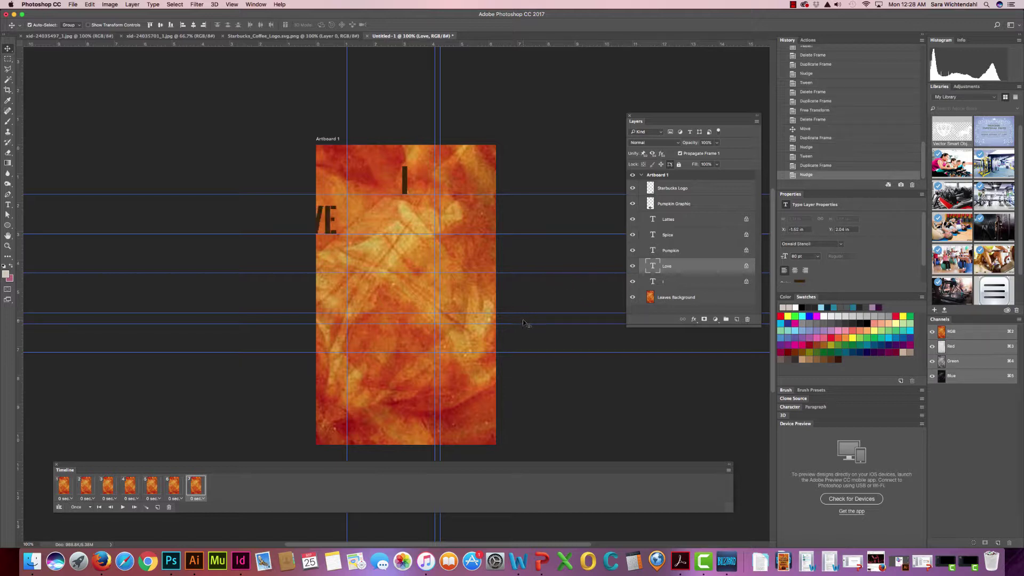
key("shift+Right")
key("shift+Right")
key("shift+Right")
key("shift+Right")
key("shift+Right")
key("shift+Right")
key("shift+Right")
key("shift+Right")
key("shift+Right")
key("shift+Right")
key("shift+Right")
key("shift+Right")
key("shift+Right")
key("shift+Right")
key("shift+Right")
key("shift+Right")
key("shift+Right")
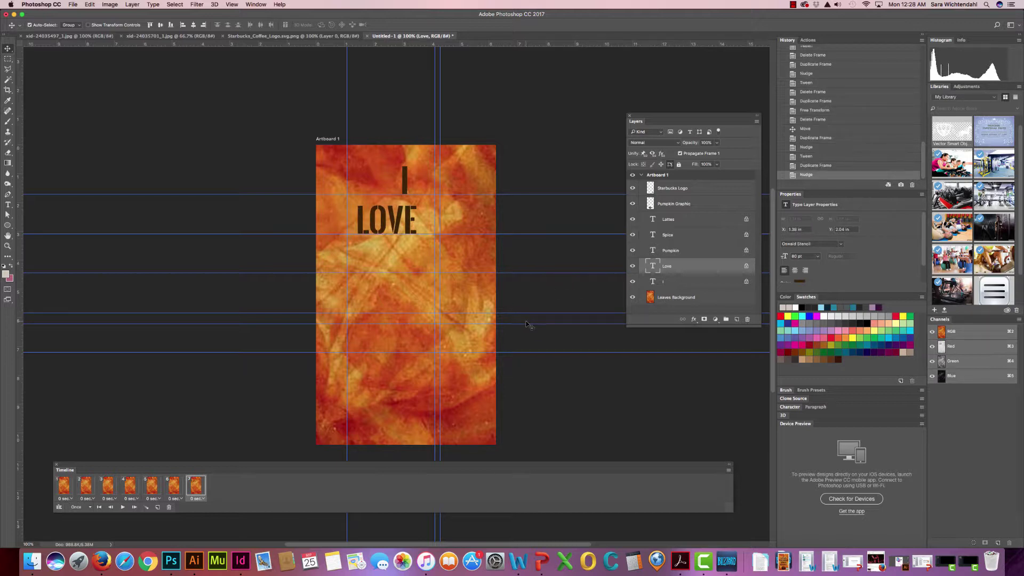
key("shift+Right")
key("shift+Right")
key("Right")
key("Right")
key("Right")
key("Right")
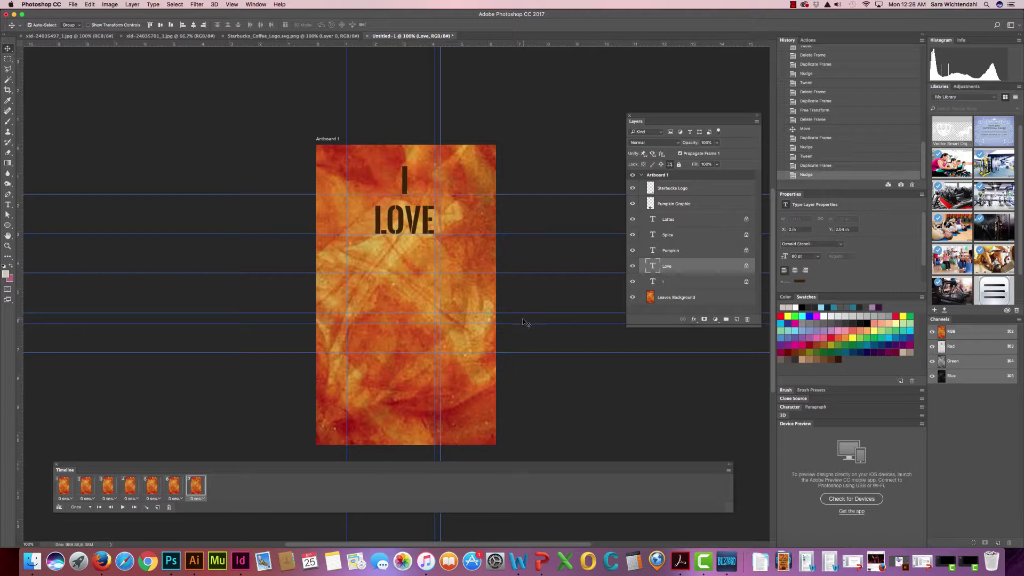
Tween frame 6 with the next frame, adding 5 frames for all layers with position, opacity and effects included.
left_click(174, 487)
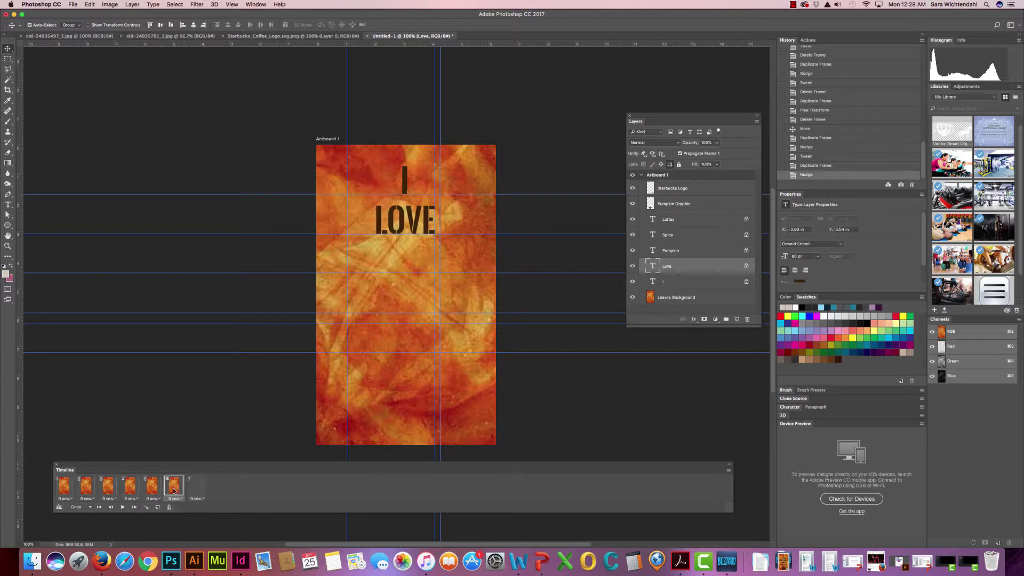
left_click(147, 507)
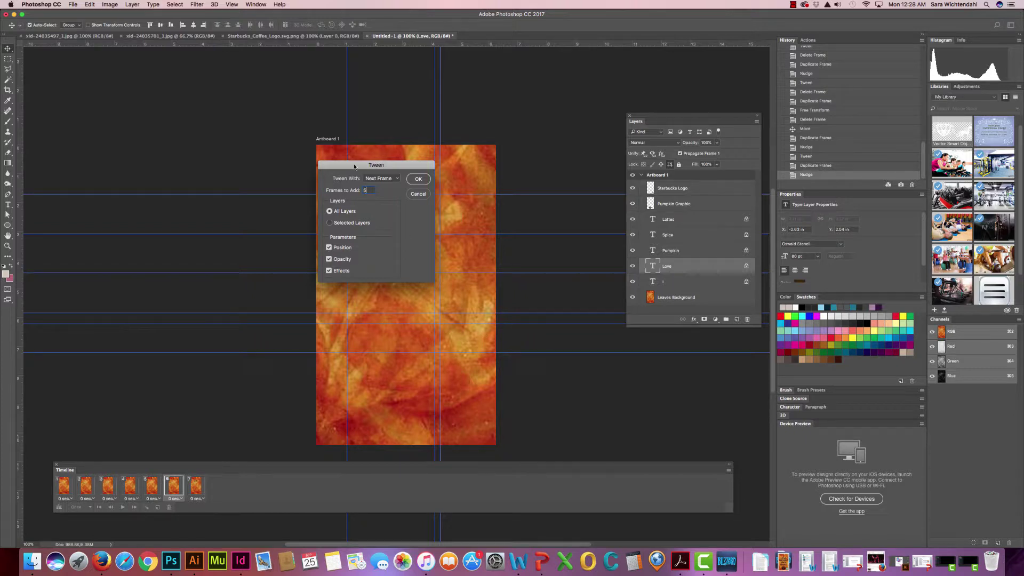
left_click(417, 180)
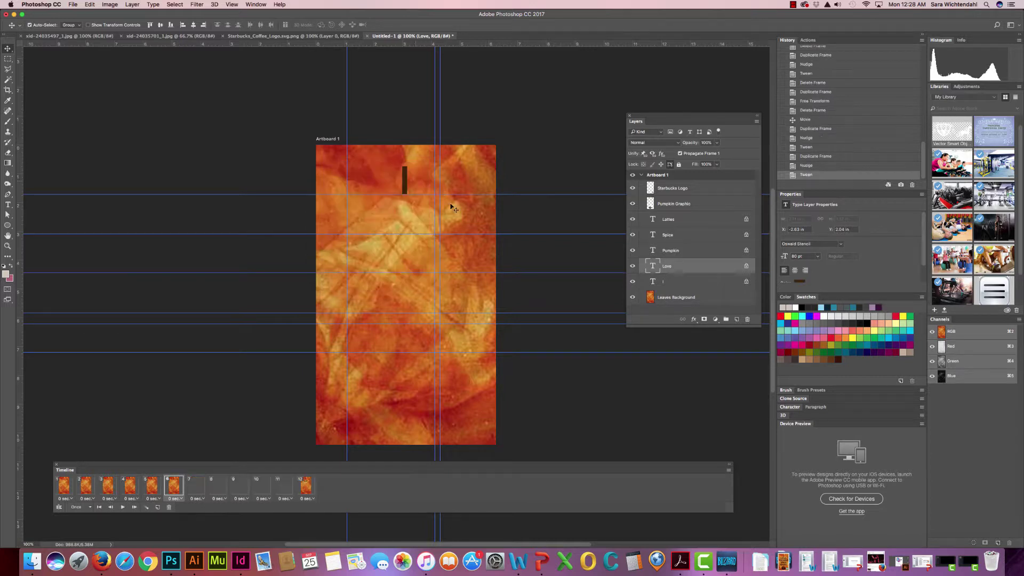
Play the animation, including from frame 1, to check how "LOVE" slides in beneath the "I".
left_click(122, 507)
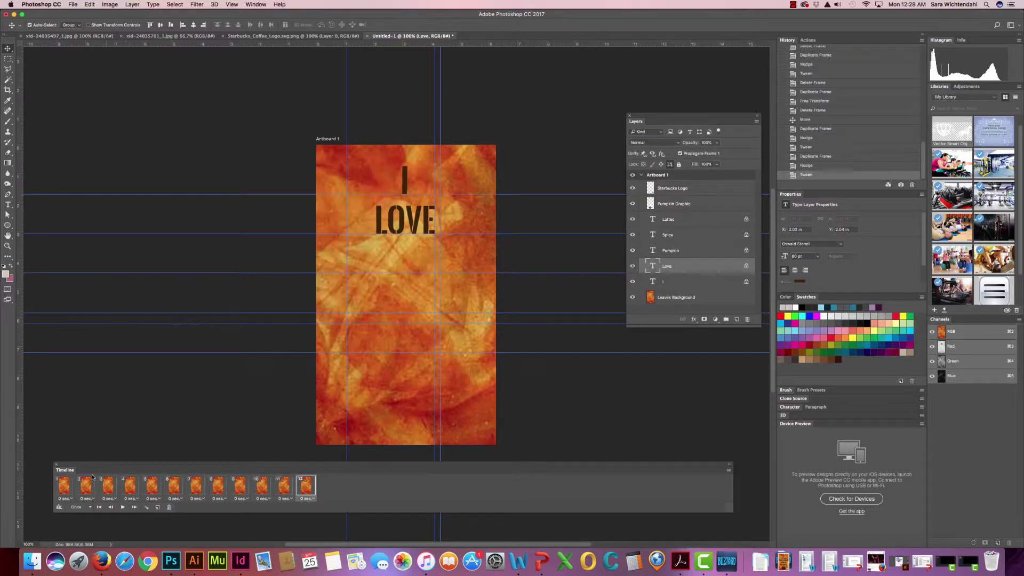
left_click(62, 486)
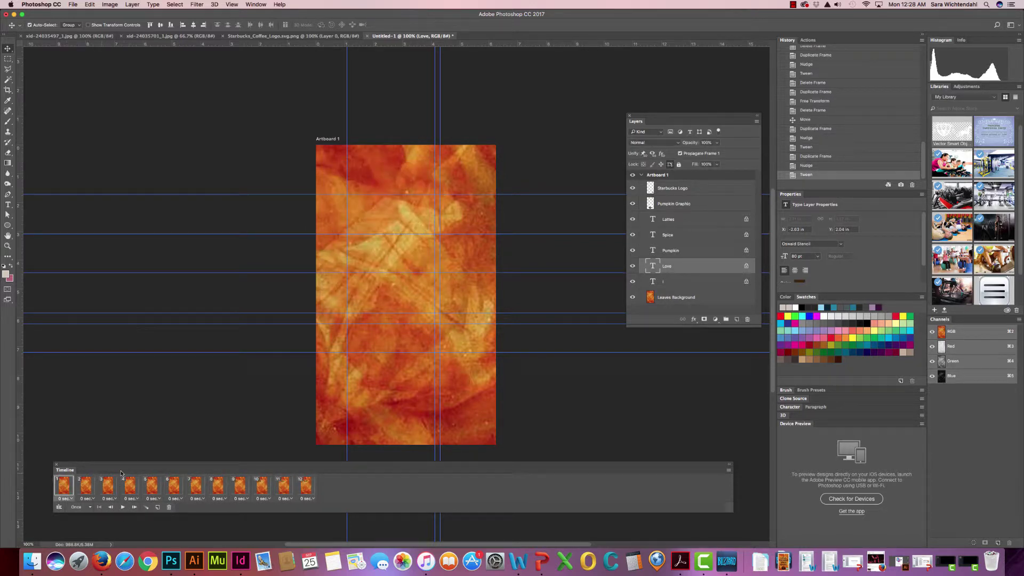
left_click(123, 507)
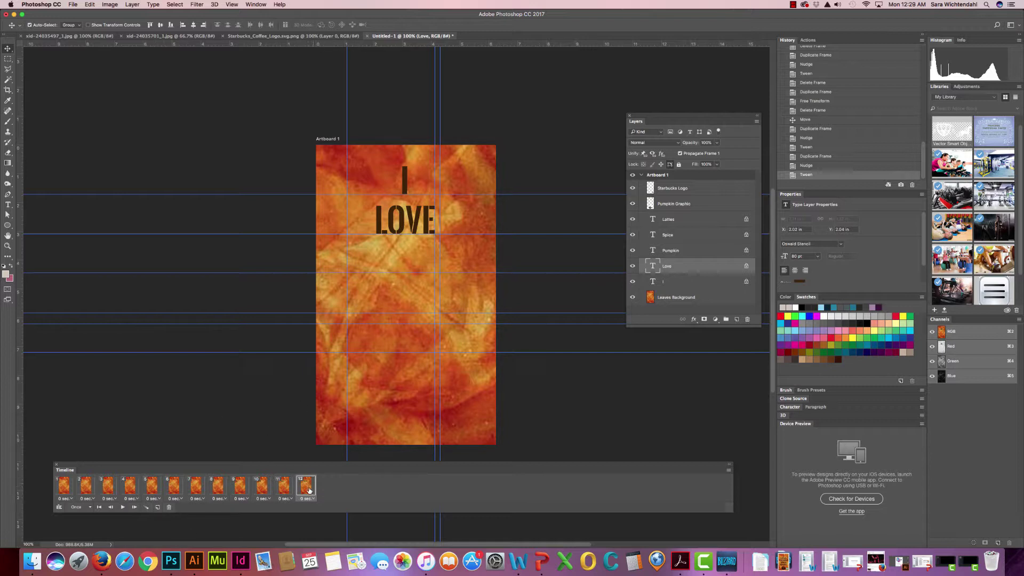
Duplicate frame 12 and, in frame 13, nudge "PUMPKIN" straight left until its left edge meets the leftmost vertical guide.
left_click(157, 507)
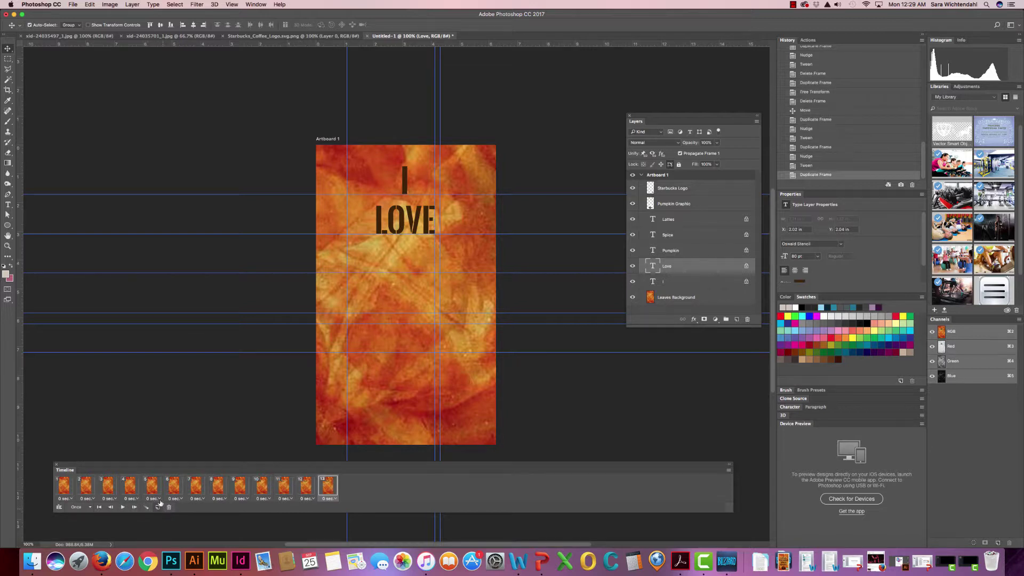
left_click(680, 252)
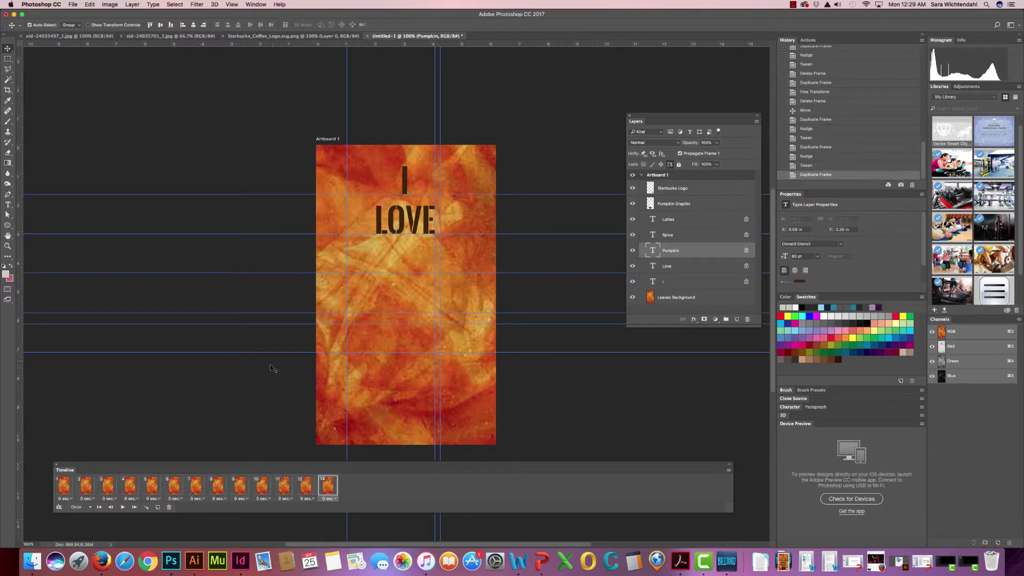
key("shift+Left")
key("shift+Left")
key("shift+Left")
key("shift+Left")
key("shift+Left")
key("shift+Left")
key("shift+Left")
key("shift+Left")
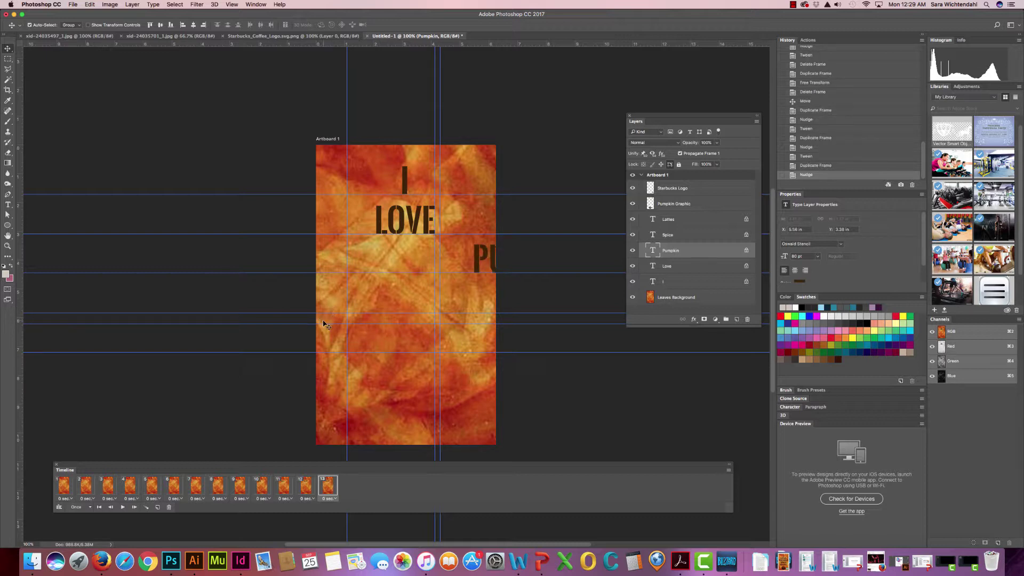
key("shift+Left")
key("shift+Left")
key("shift+Left")
key("shift+Left")
key("shift+Left")
key("shift+Left")
key("shift+Left")
key("shift+Left")
key("shift+Left")
key("shift+Left")
key("shift+Left")
key("shift+Left")
key("shift+Left")
key("shift+Left")
key("shift+Left")
key("shift+Left")
key("shift+Left")
key("shift+Left")
key("shift+Left")
key("shift+Left")
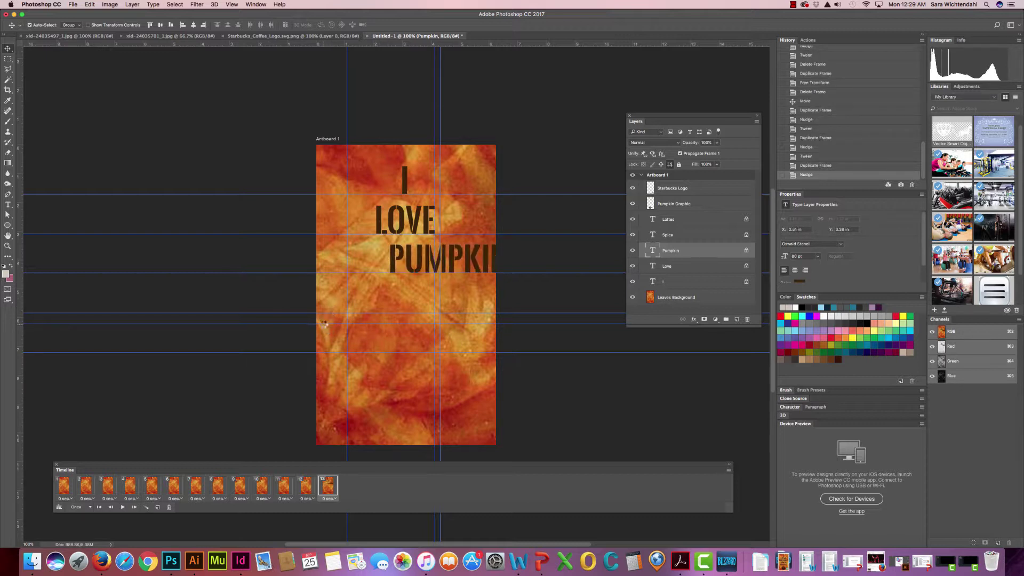
key("shift+Left")
key("shift+Left")
key("shift+Left")
key("shift+Left")
key("shift+Left")
key("shift+Left")
key("shift+Left")
key("shift+Left")
key("shift+Left")
key("shift+Left")
key("shift+Left")
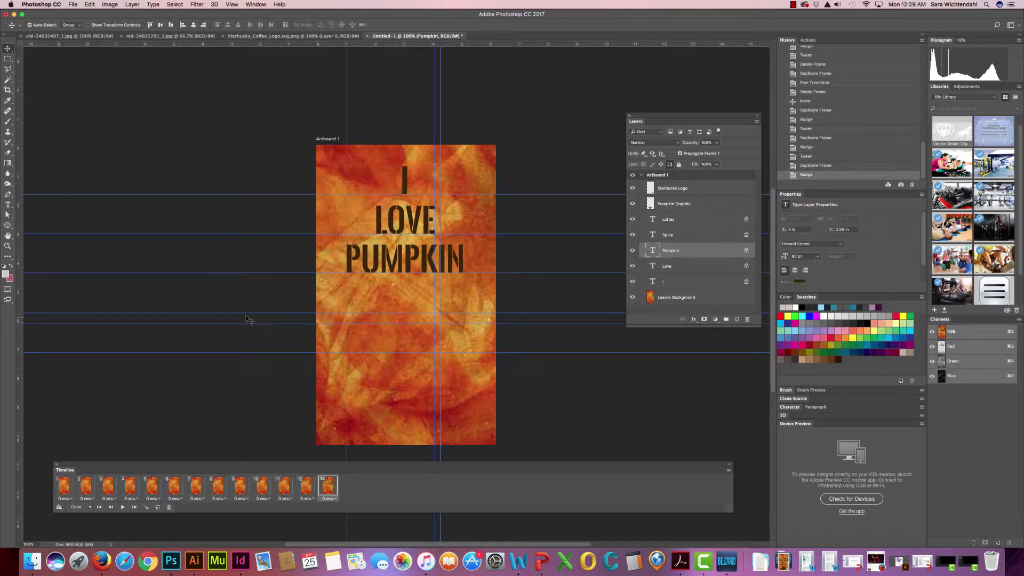
Tween frame 12 with the next frame, adding 6 frames for all layers, and play the animation to preview "PUMPKIN" sliding in.
left_click(302, 488)
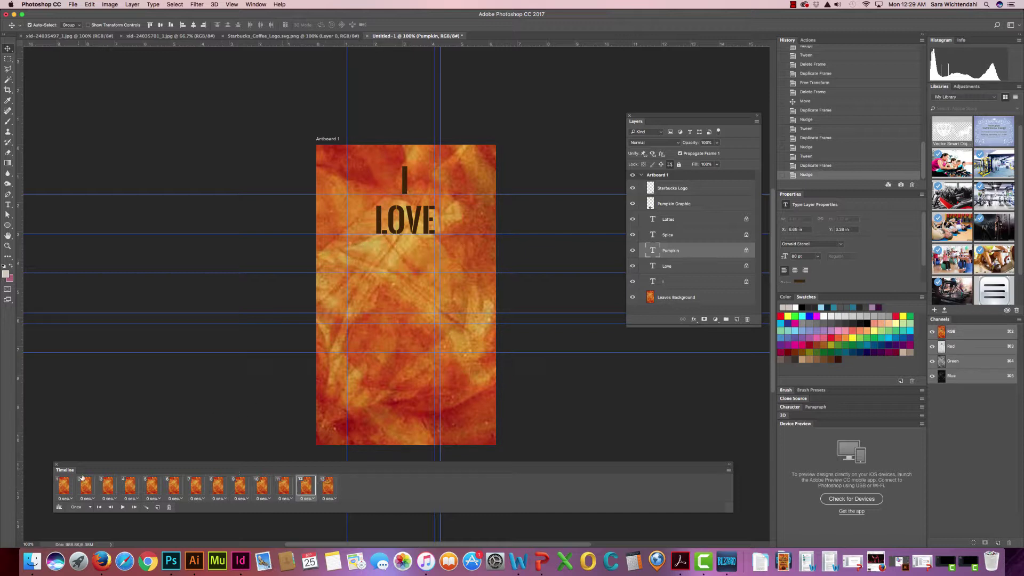
left_click(146, 507)
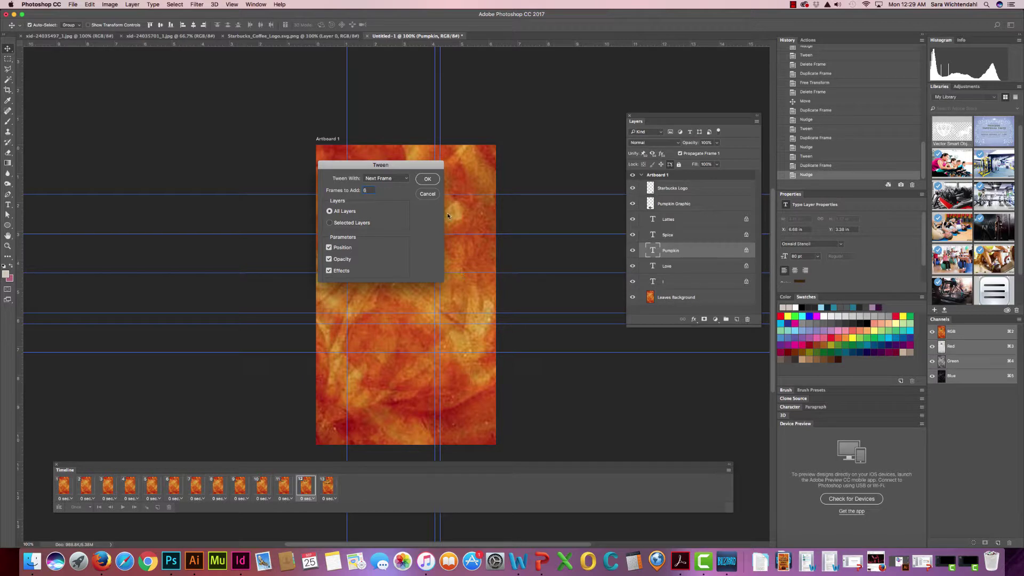
type("6")
left_click(425, 182)
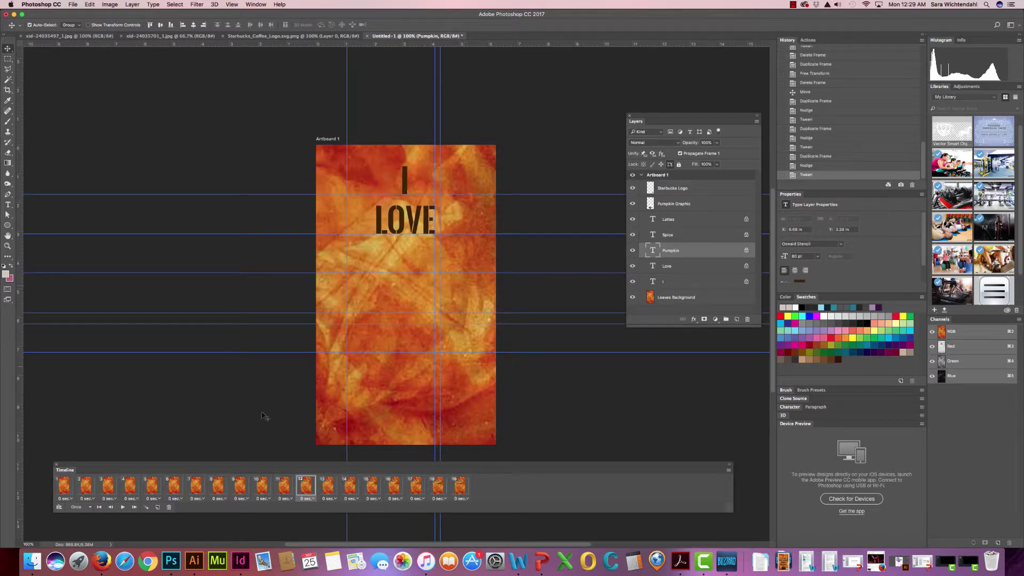
left_click(122, 507)
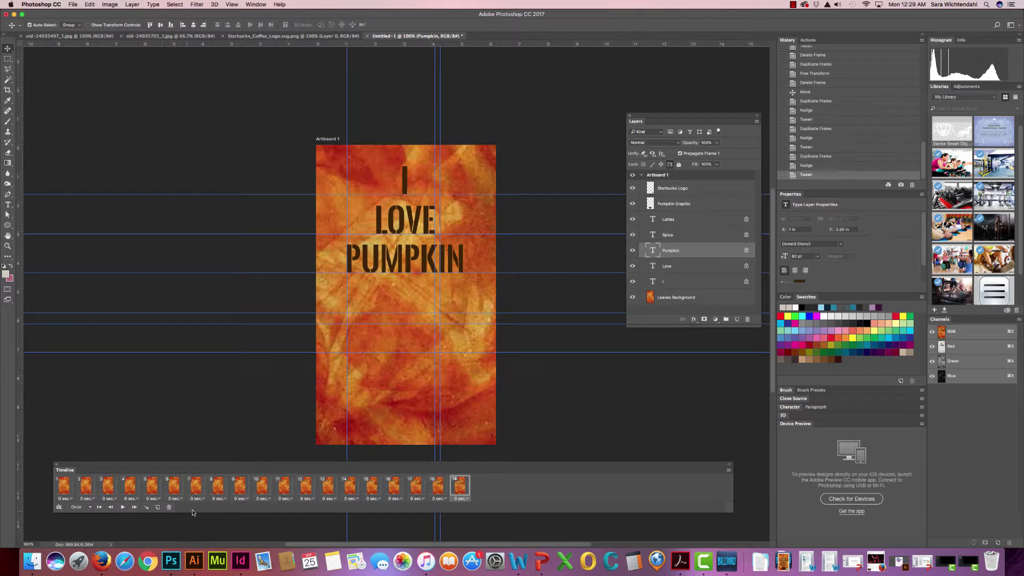
left_click(122, 507)
Duplicate frame 19 and, in frame 20, nudge "SPICE" horizontally until its right edge meets the rightmost vertical guide.
left_click(158, 507)
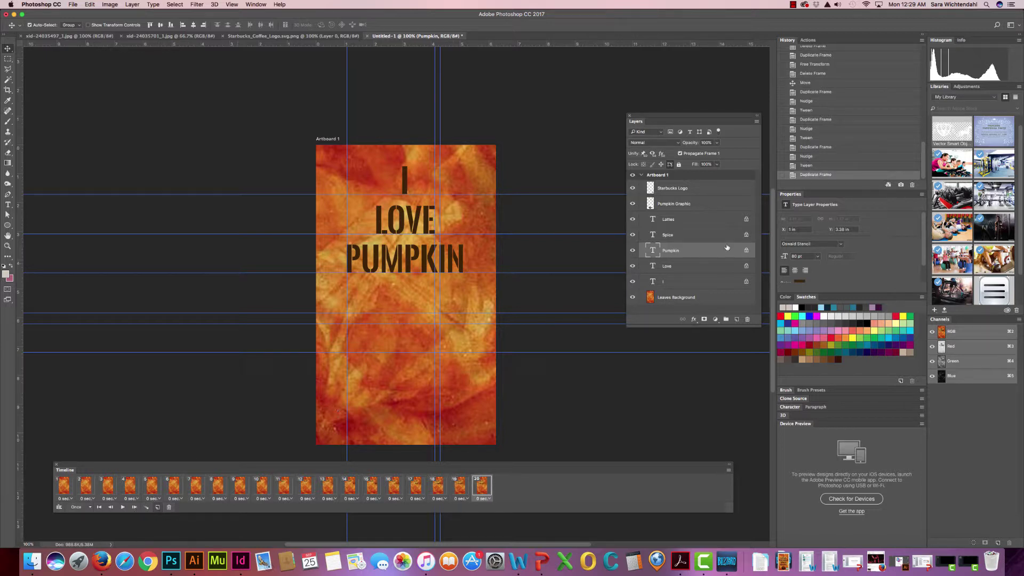
left_click(676, 238)
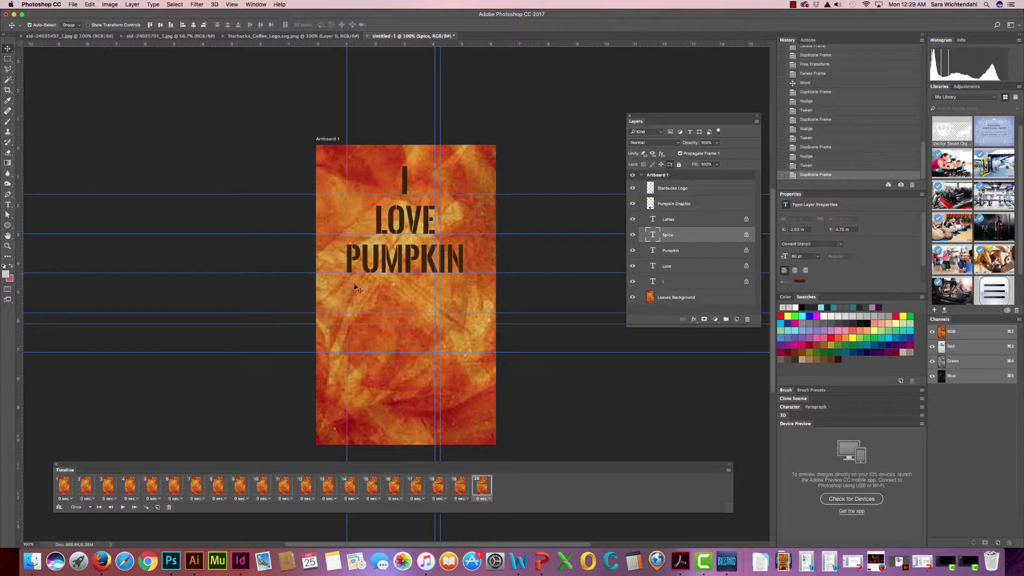
key("shift+Right")
key("shift+Right")
key("shift+Right")
key("shift+Right")
key("shift+Right")
key("shift+Right")
key("shift+Right")
key("shift+Right")
key("shift+Right")
key("shift+Right")
key("shift+Right")
key("shift+Right")
key("shift+Right")
key("shift+Right")
key("shift+Right")
key("shift+Right")
key("shift+Right")
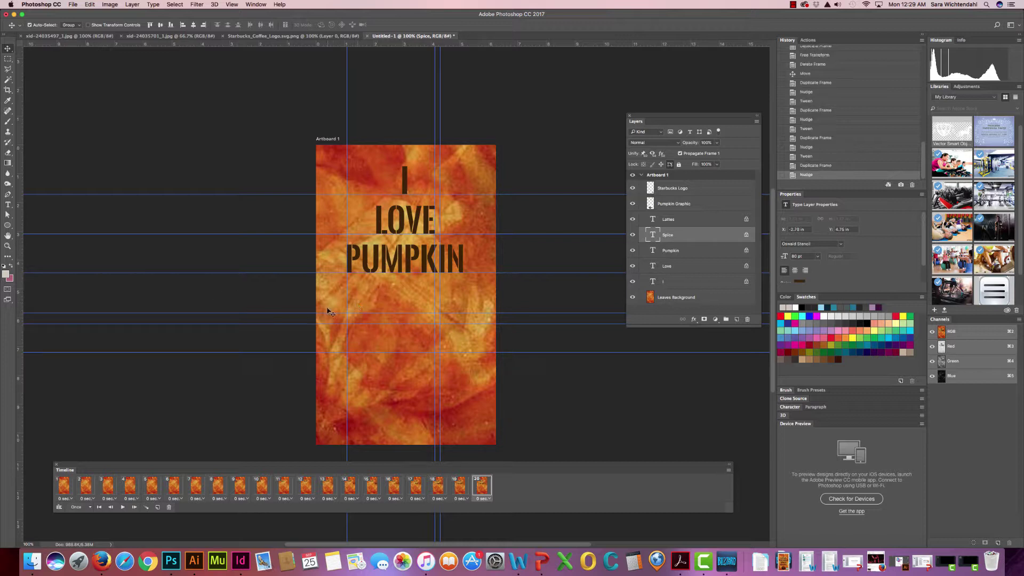
key("shift+Right")
key("shift+Right")
key("shift+Right")
key("shift+Right")
key("shift+Right")
key("shift+Right")
key("shift+Right")
key("shift+Right")
key("shift+Right")
key("shift+Right")
key("shift+Right")
key("shift+Right")
key("shift+Right")
key("shift+Right")
key("shift+Right")
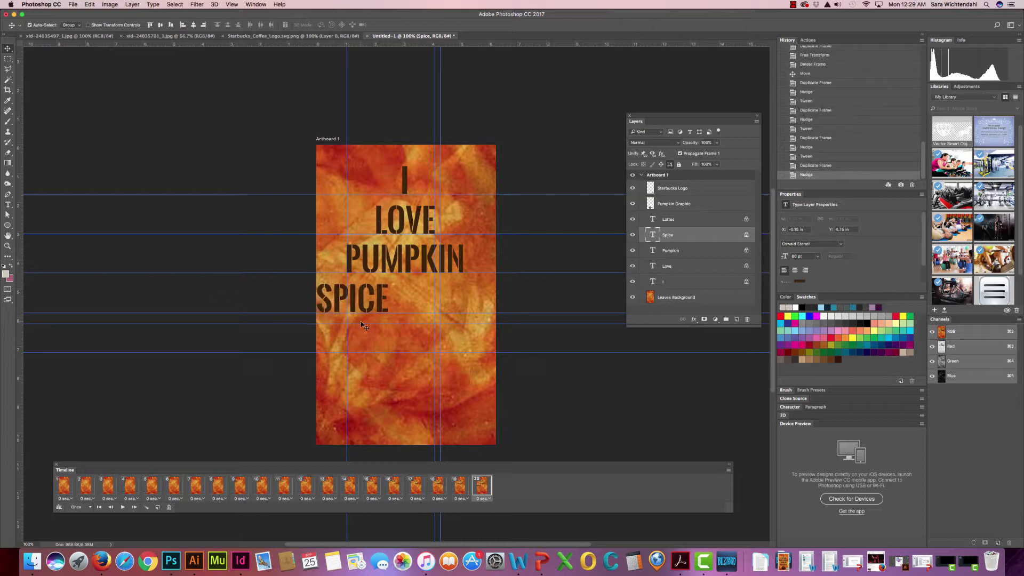
key("Left")
key("Left")
key("Left")
key("Left")
key("Left")
key("Left")
key("Left")
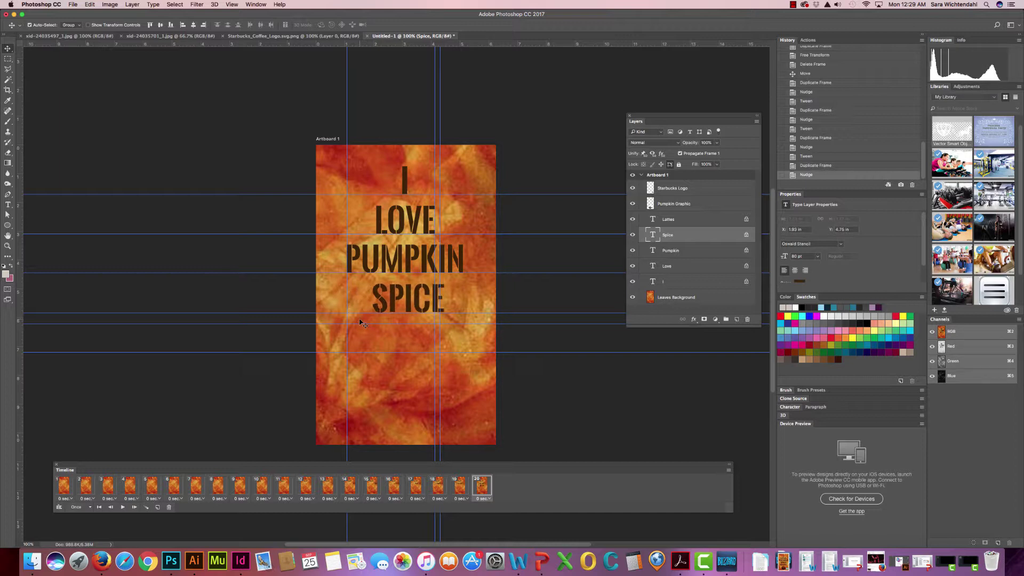
key("Left")
key("Left")
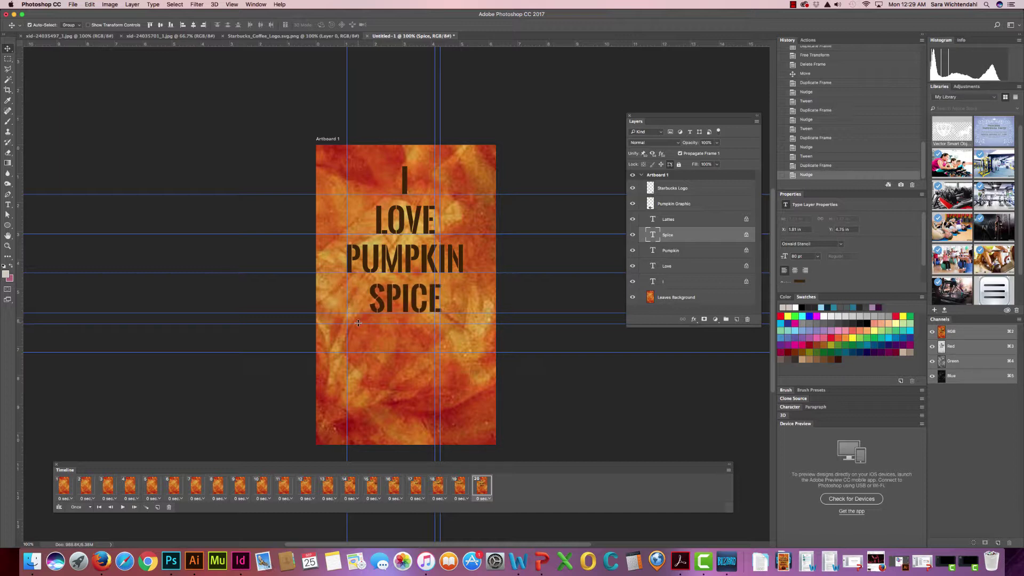
Tween frame 19 with the next frame, adding 5 frames for all layers, and play the animation to preview "SPICE" sliding in.
left_click(456, 488)
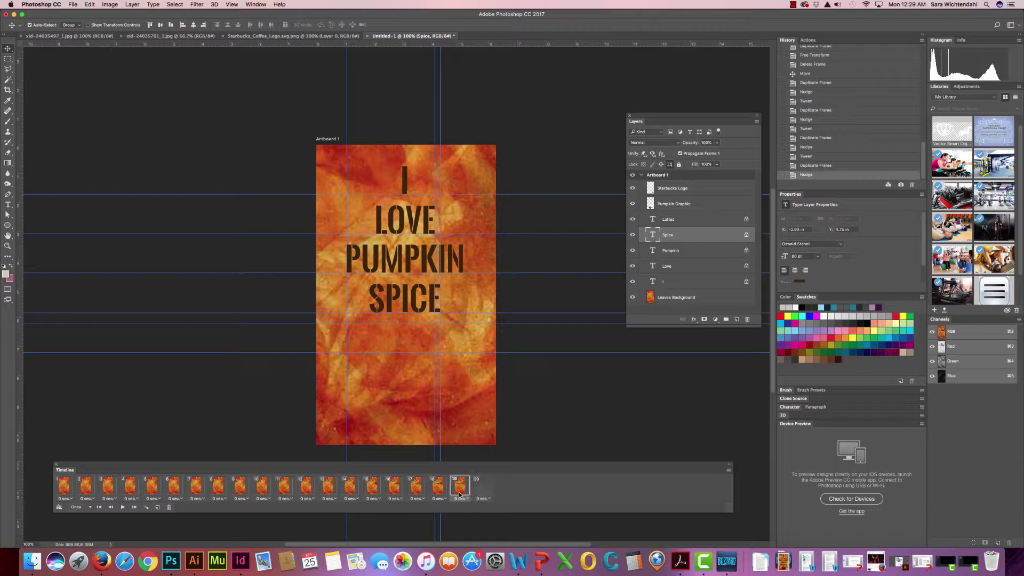
left_click(145, 507)
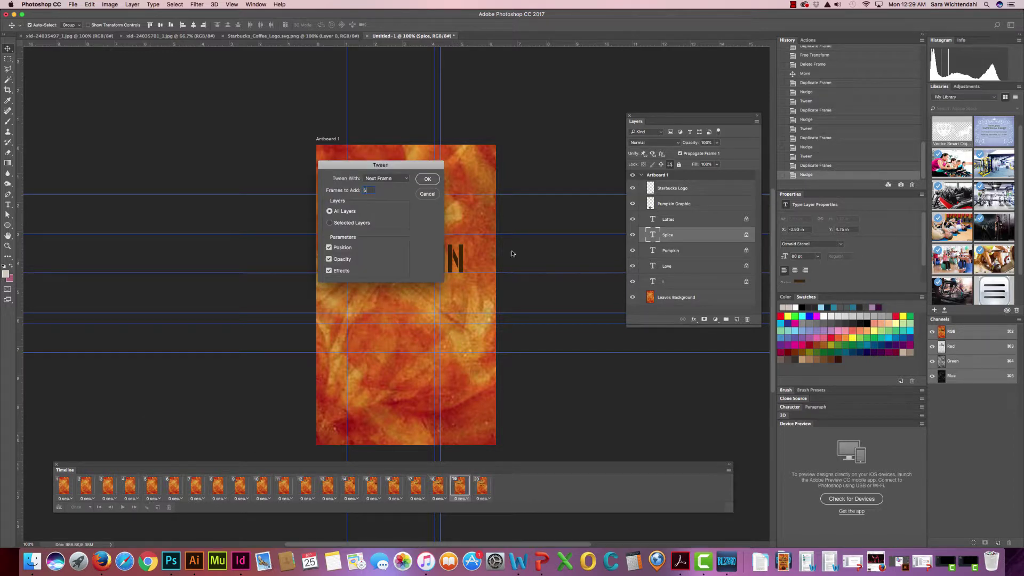
left_click(427, 179)
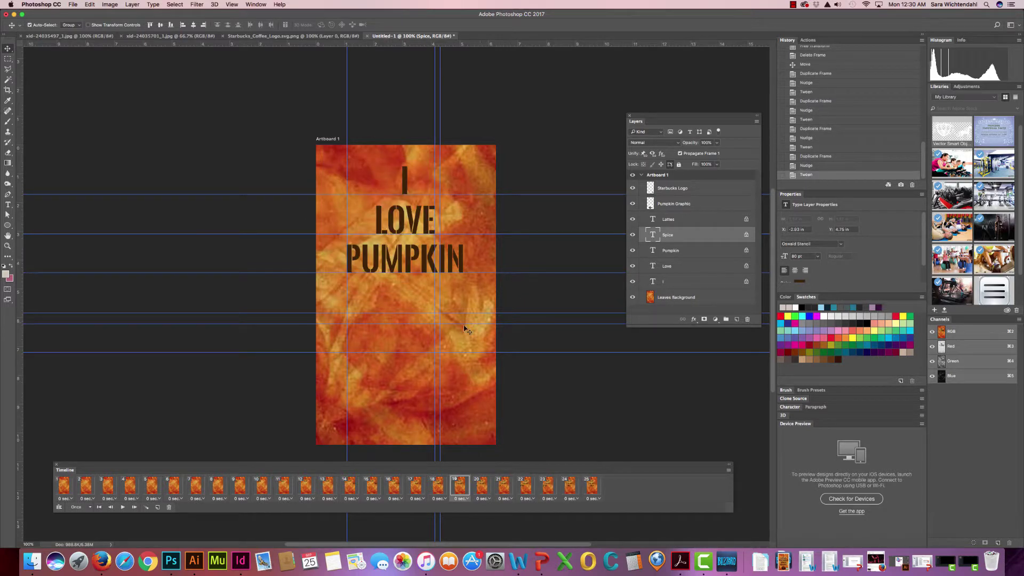
left_click(123, 507)
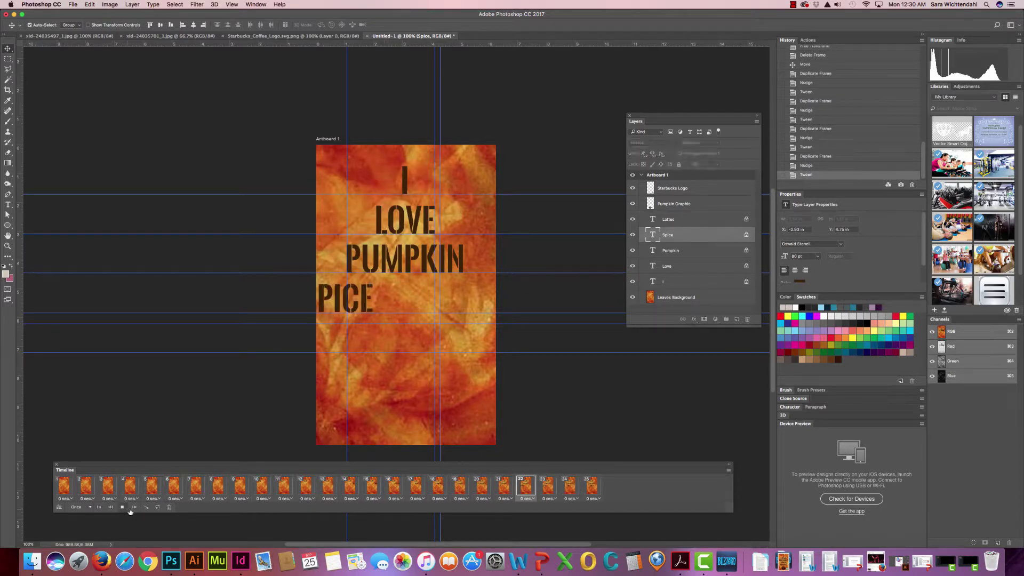
Duplicate frame 25 and, in frame 26, nudge "LATTES" straight up until its baseline meets the lowest horizontal guide.
left_click(672, 224)
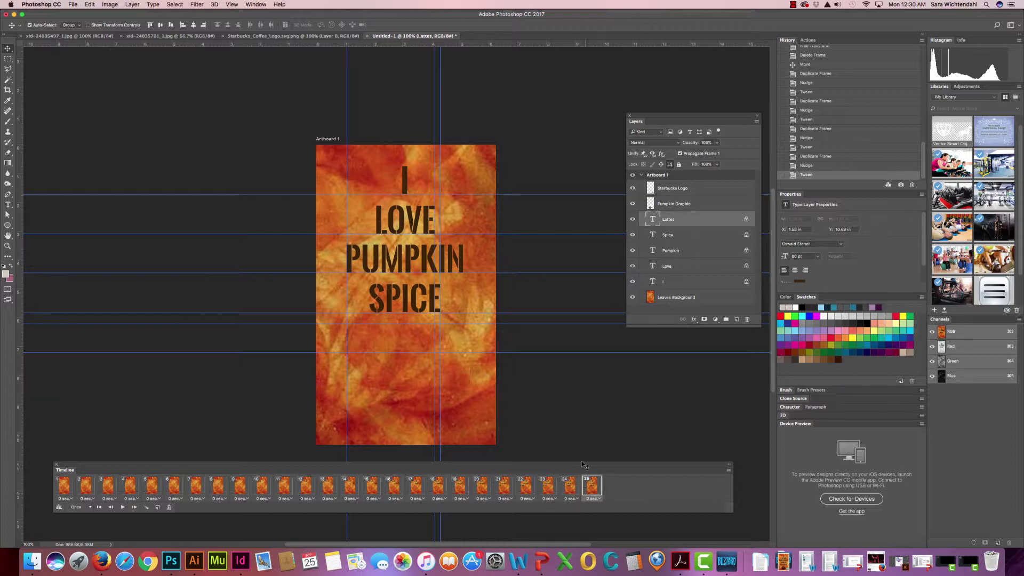
left_click(665, 235)
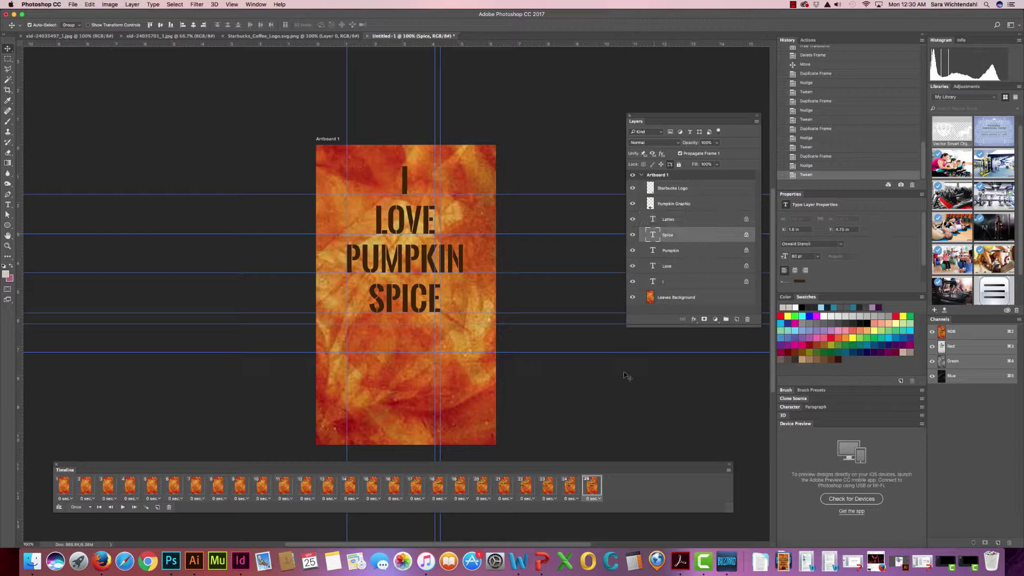
left_click(571, 484)
left_click(589, 490)
left_click(158, 507)
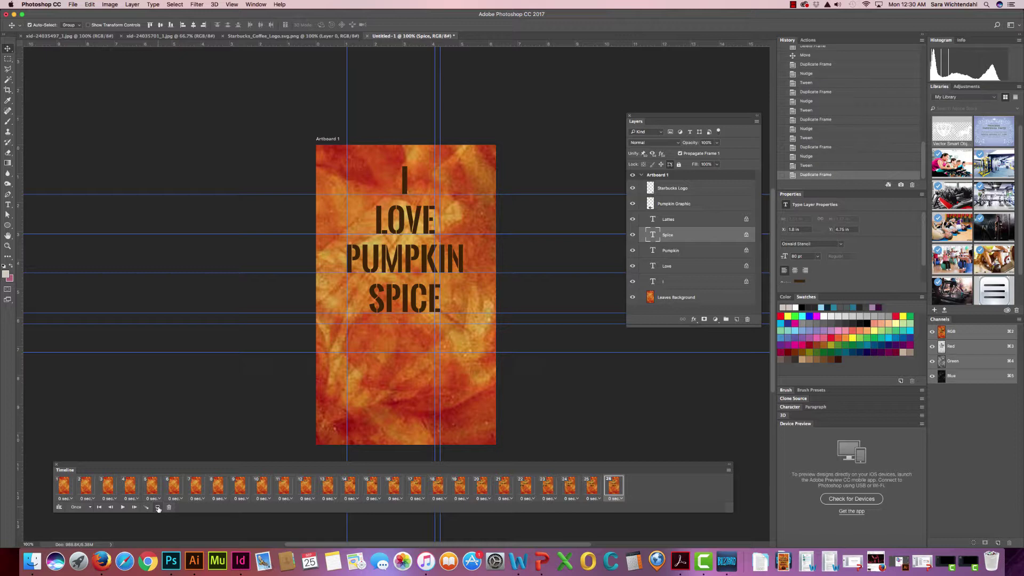
left_click(678, 222)
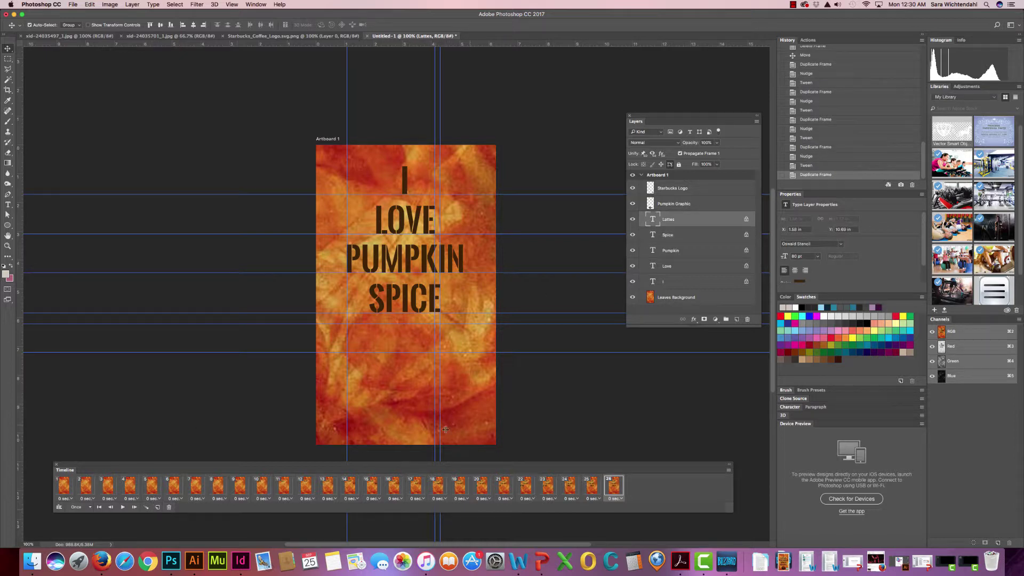
key("shift+Up")
key("shift+Up")
key("shift+Up")
key("shift+Up")
key("shift+Up")
key("shift+Up")
key("shift+Up")
key("shift+Up")
key("shift+Up")
key("shift+Up")
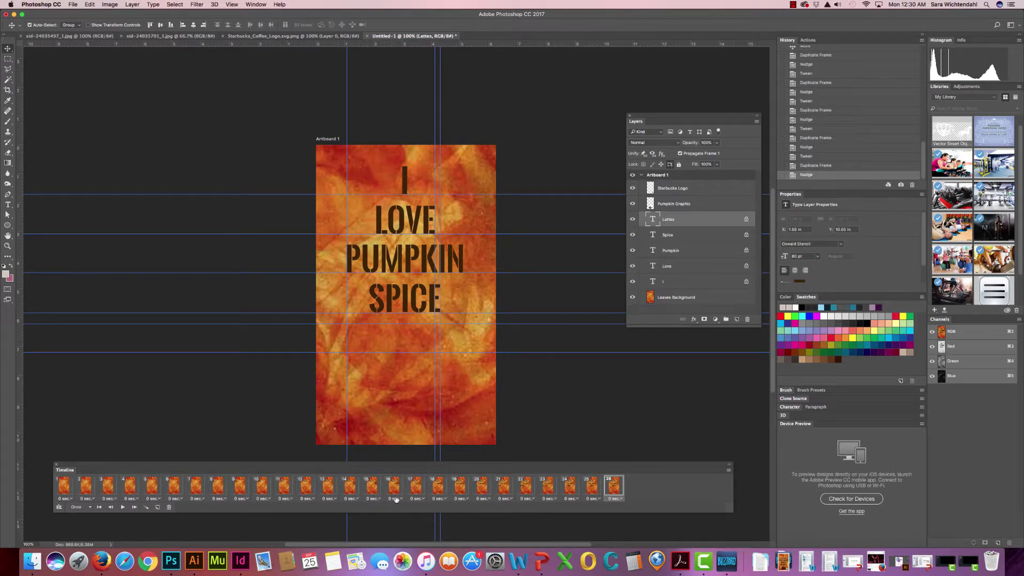
key("shift+Up")
key("shift+Up")
key("shift+Up")
key("shift+Up")
key("shift+Up")
key("shift+Up")
key("shift+Up")
key("shift+Up")
key("shift+Up")
key("shift+Up")
key("shift+Up")
key("shift+Up")
key("shift+Up")
key("shift+Up")
key("shift+Up")
key("shift+Up")
key("shift+Up")
key("shift+Up")
key("shift+Up")
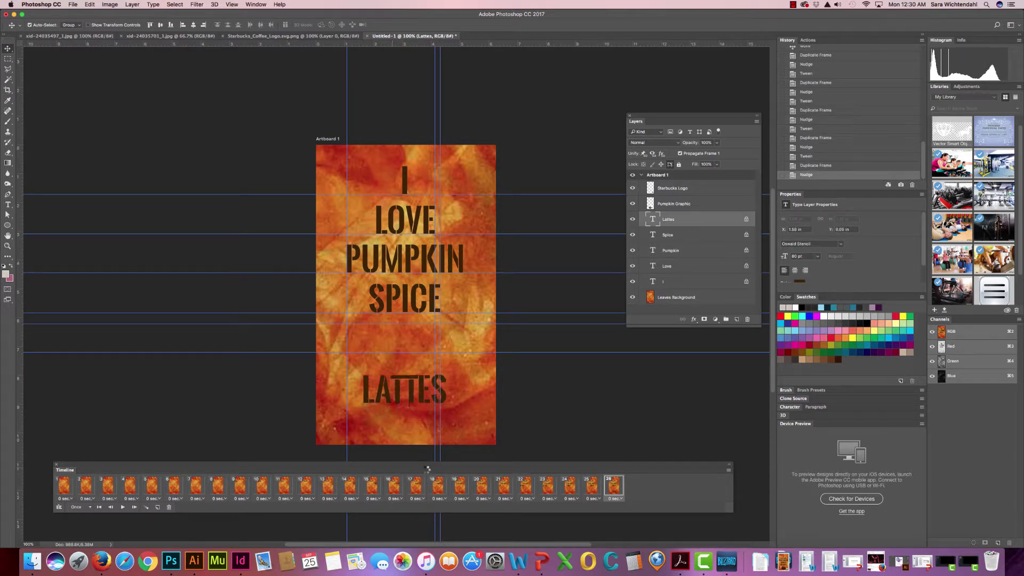
key("shift+Up")
key("shift+Up")
key("shift+Up")
key("shift+Up")
key("shift+Up")
key("Down")
key("Down")
key("Down")
key("Down")
key("Down")
key("Down")
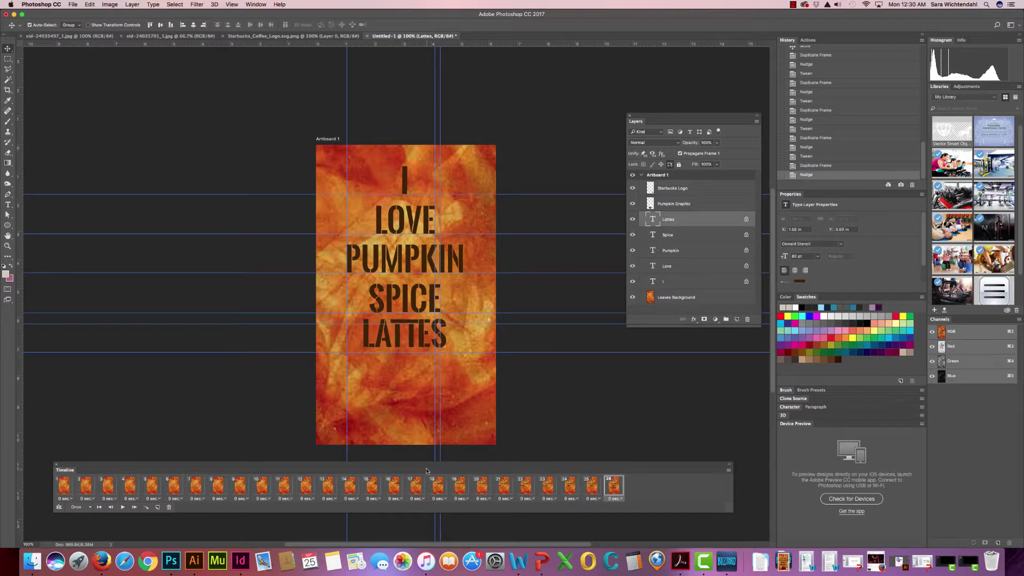
key("Down")
key("Down")
key("Down")
key("Down")
key("Down")
key("Down")
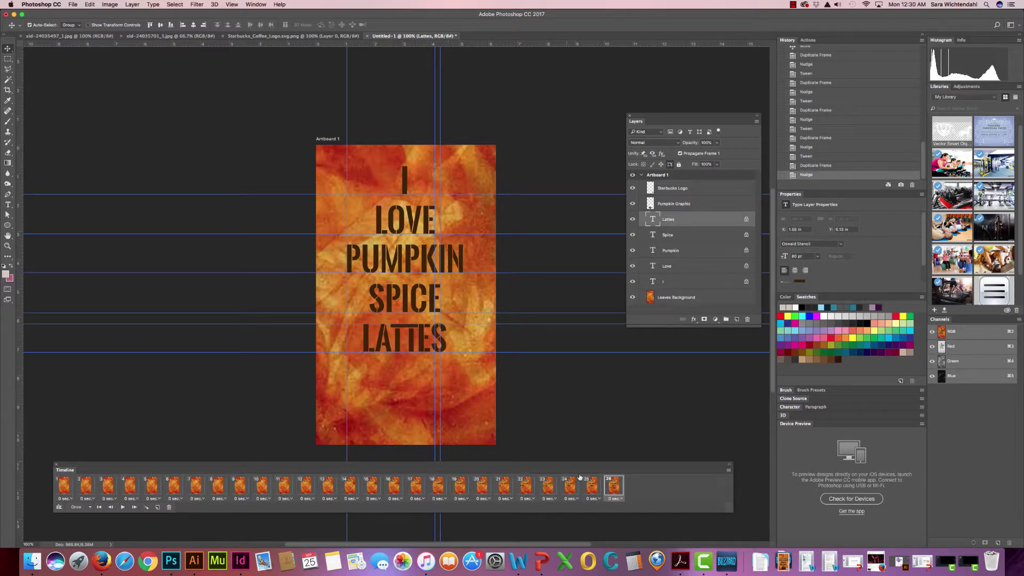
Tween frame 25 with the next frame, adding 5 frames for all layers, and play the animation from frame 1.
left_click(591, 485)
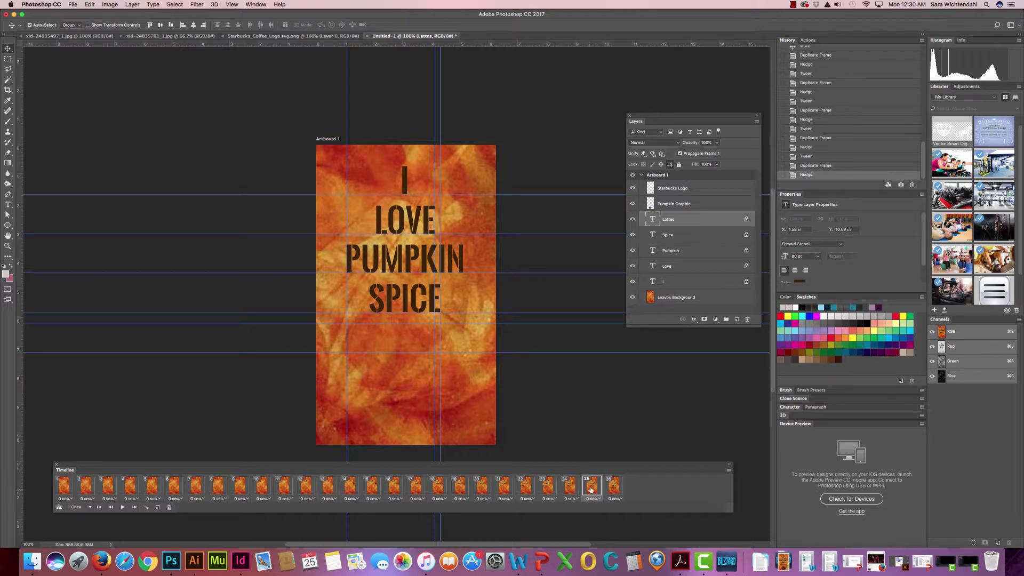
left_click(147, 507)
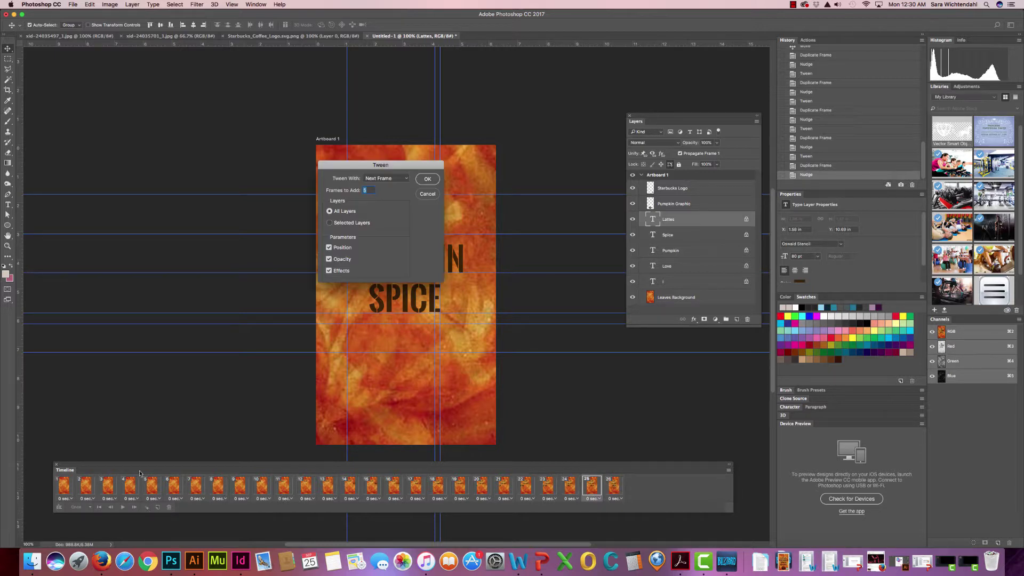
left_click(426, 180)
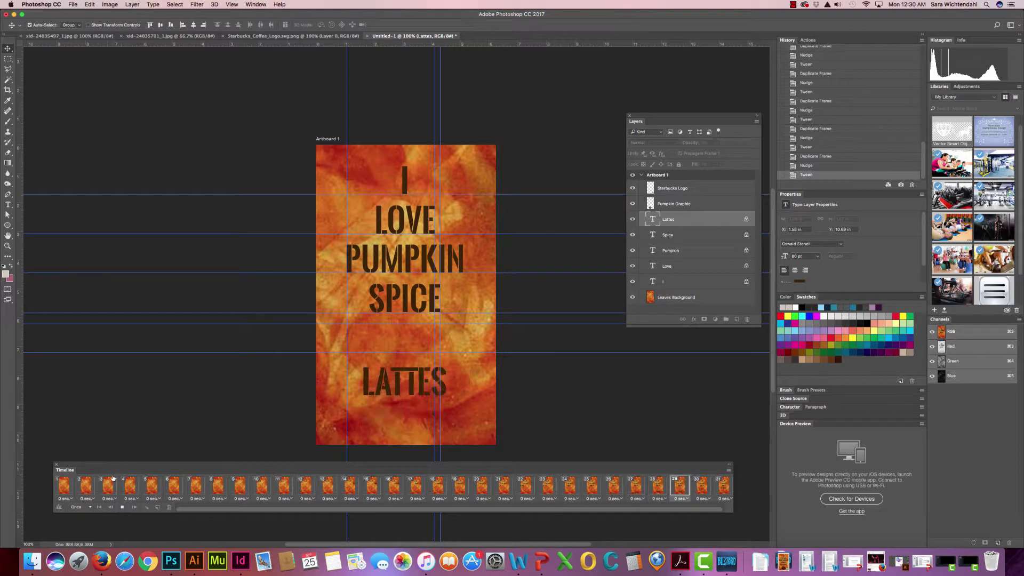
left_click(62, 492)
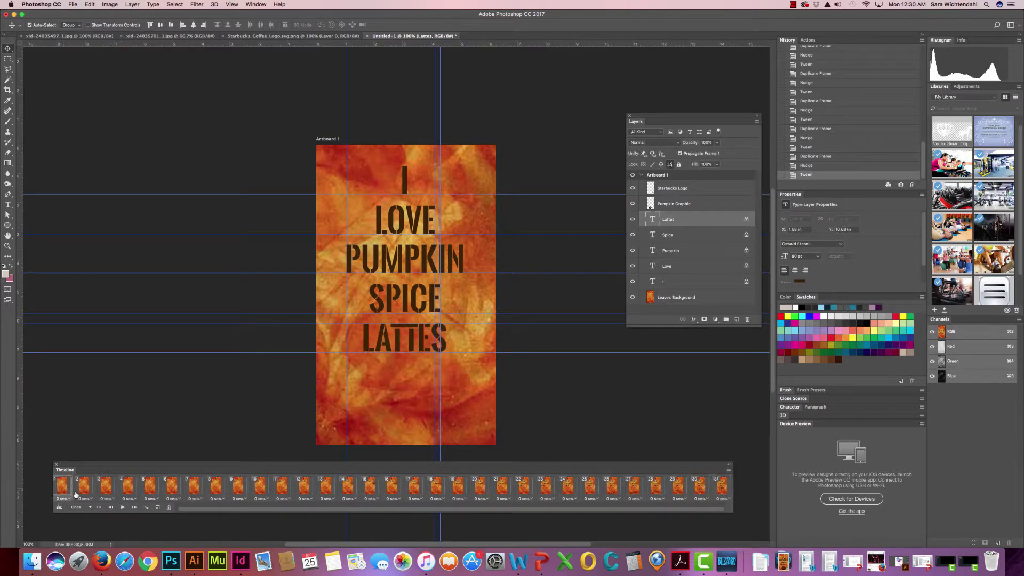
left_click(123, 508)
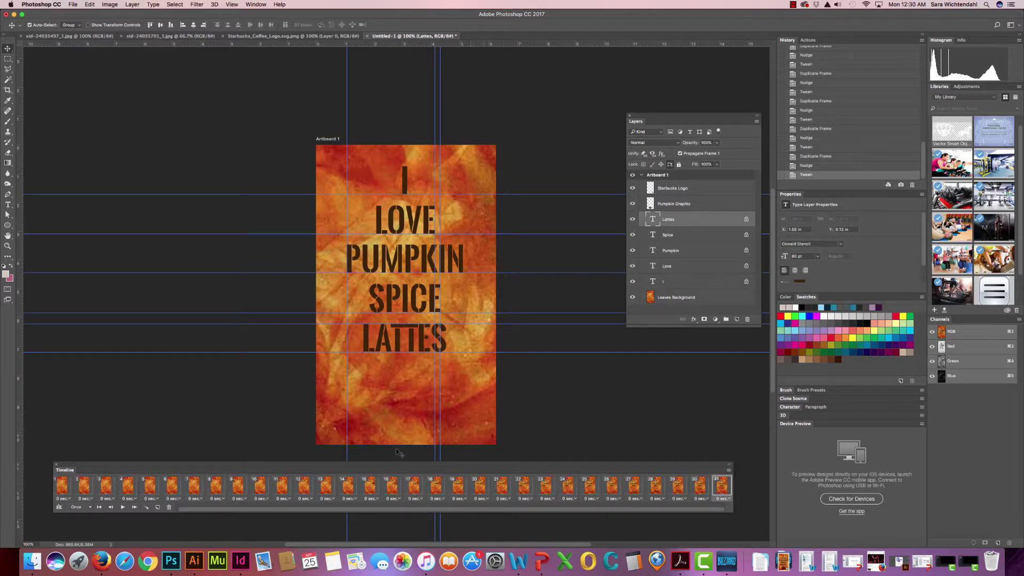
Duplicate frame 31 and, in frame 32, raise the Pumpkin Graphic layer's opacity to 100%.
left_click_drag(327, 466, 310, 409)
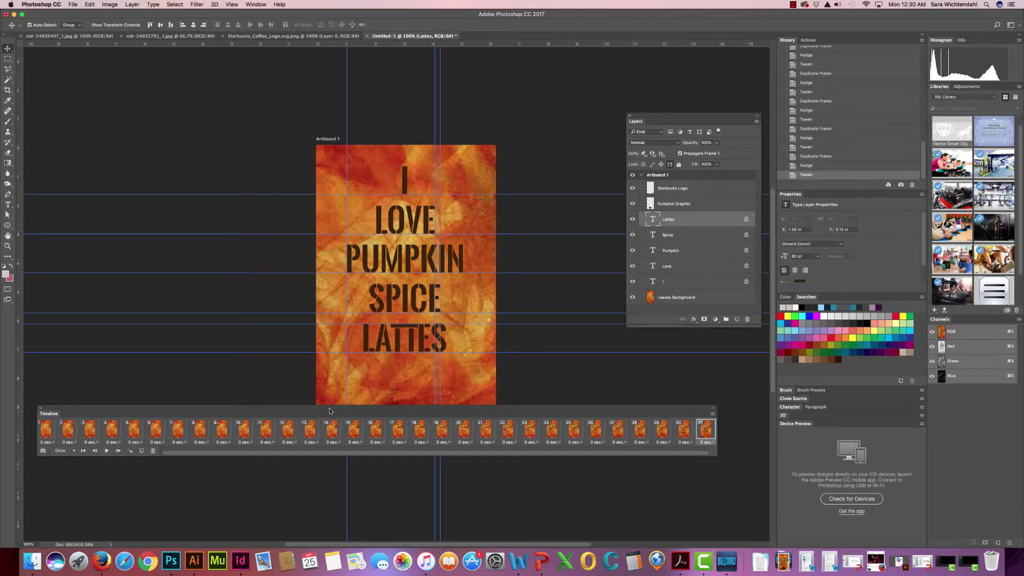
left_click_drag(280, 410, 293, 449)
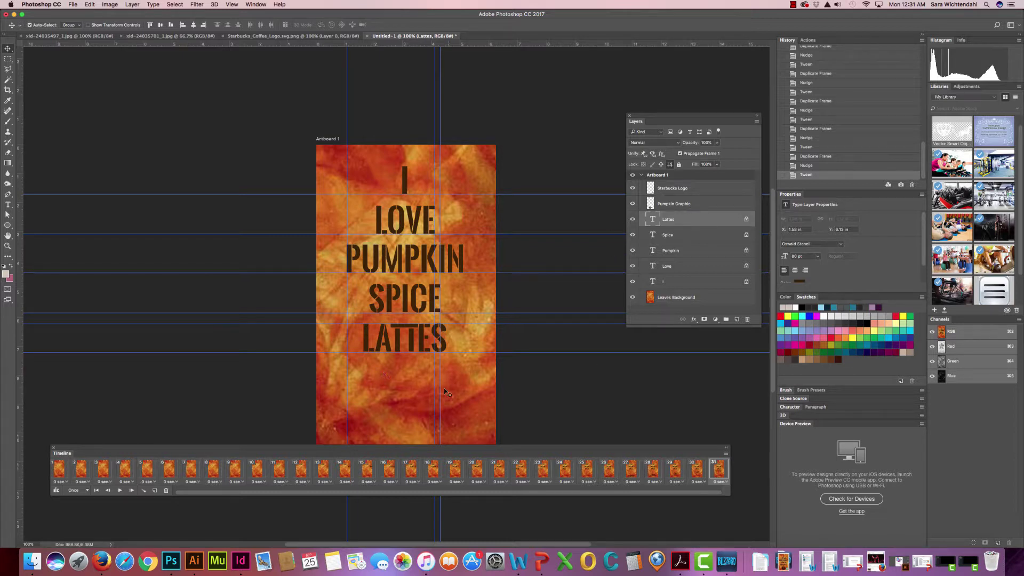
left_click(155, 491)
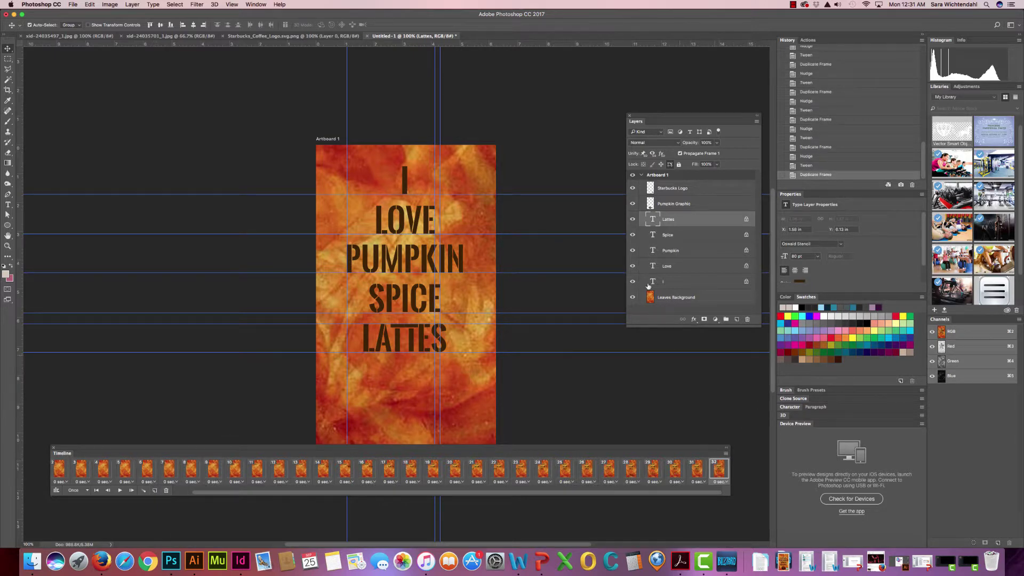
left_click(682, 208)
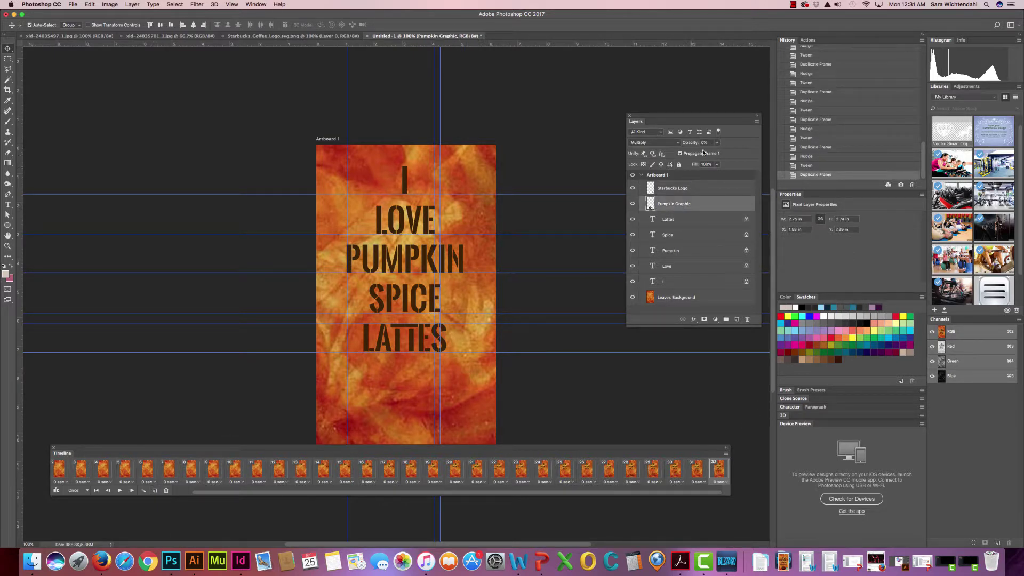
left_click(716, 143)
left_click_drag(743, 155, 764, 159)
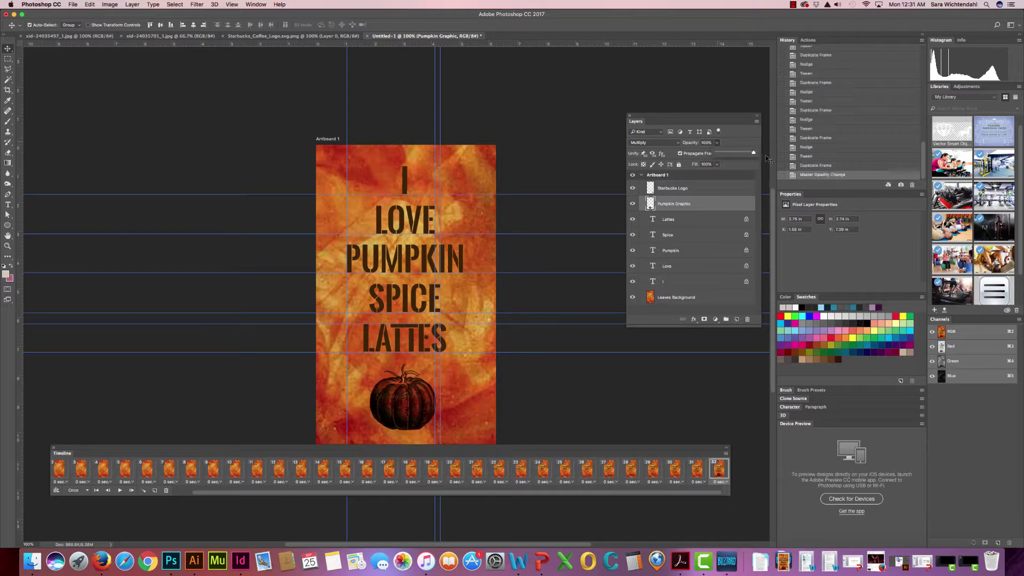
Tween frame 32 with the previous frame, adding 5 frames for all layers, and preview the pumpkin fading in.
left_click(145, 491)
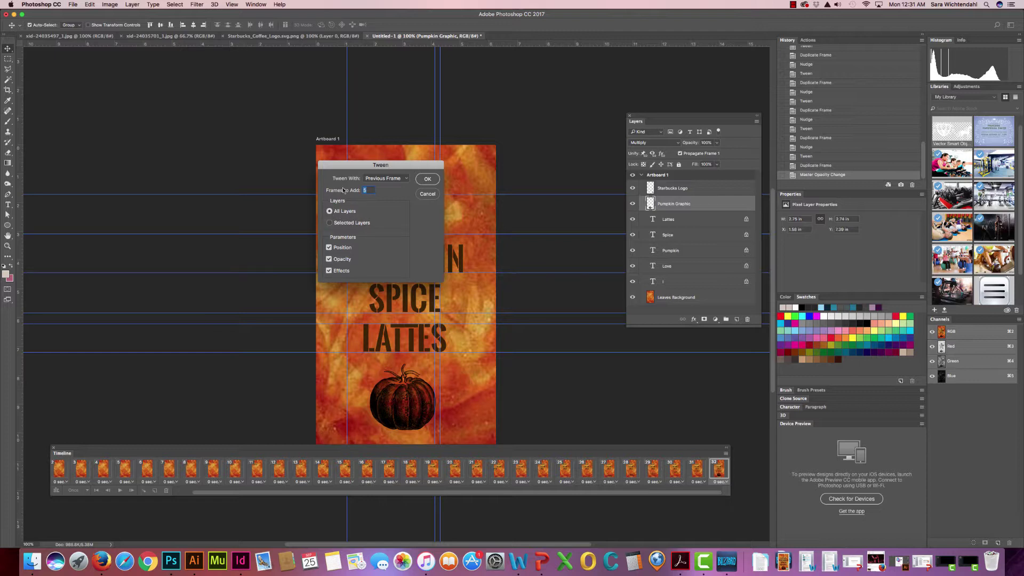
left_click(427, 179)
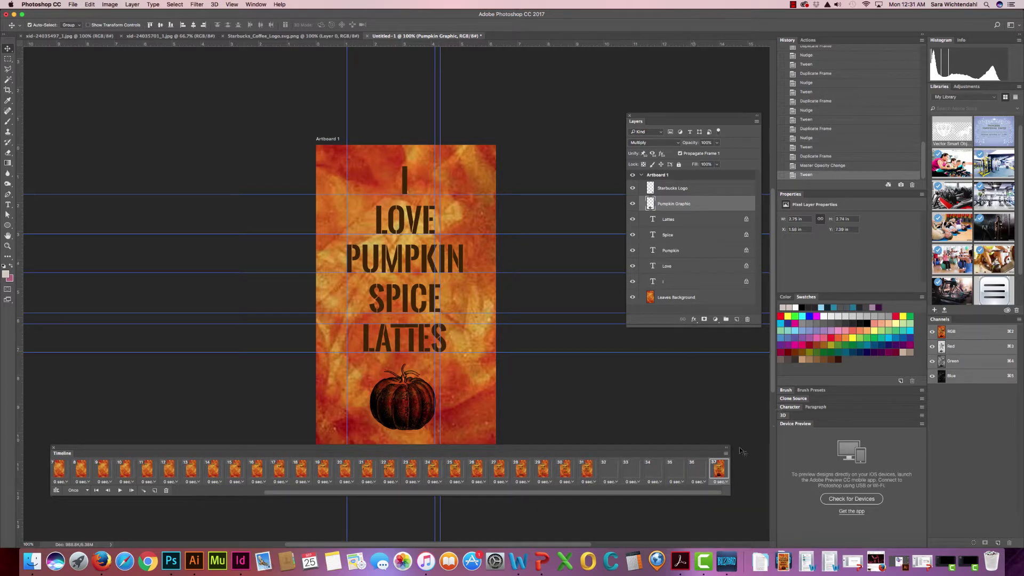
left_click(608, 472)
left_click(118, 491)
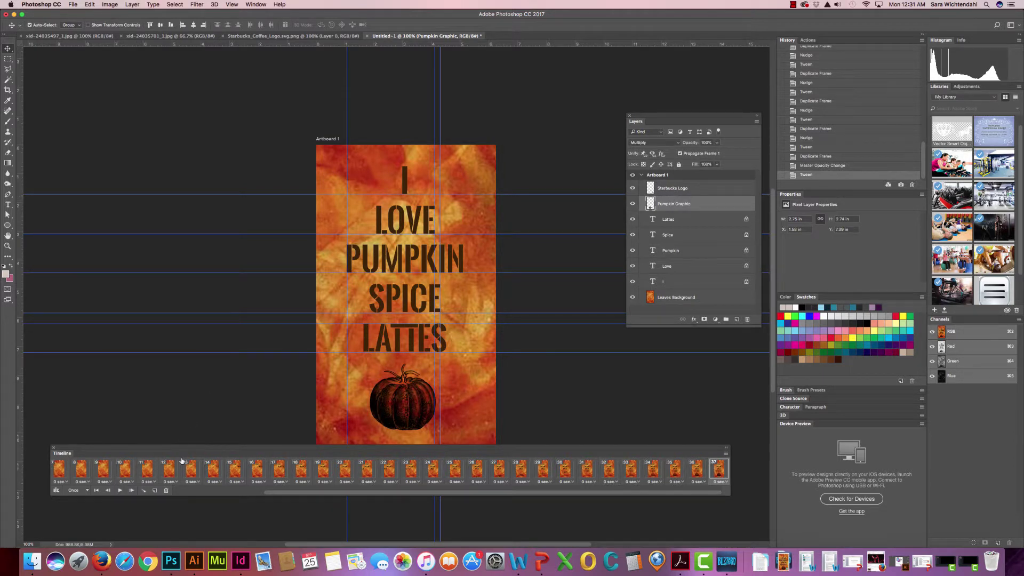
Duplicate frame 37 and, in frame 38, raise the Starbucks Logo layer's opacity to 100%.
left_click(155, 490)
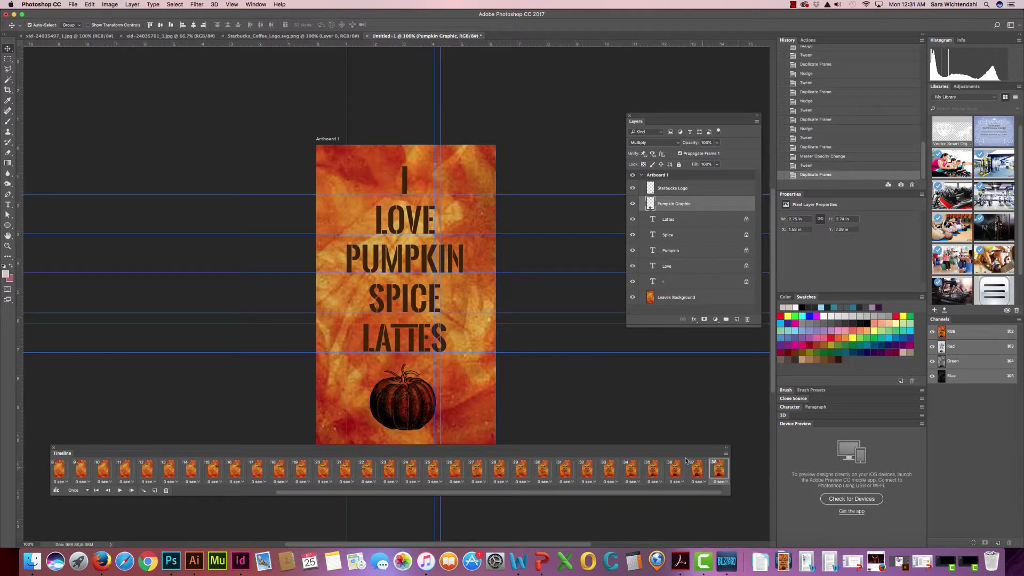
left_click(675, 190)
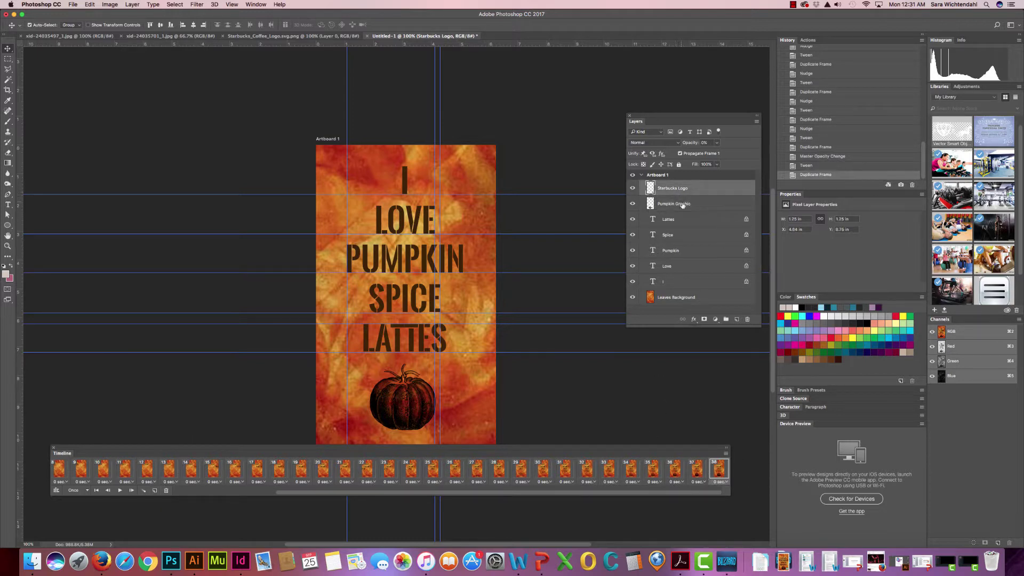
left_click(716, 142)
left_click_drag(737, 151, 754, 152)
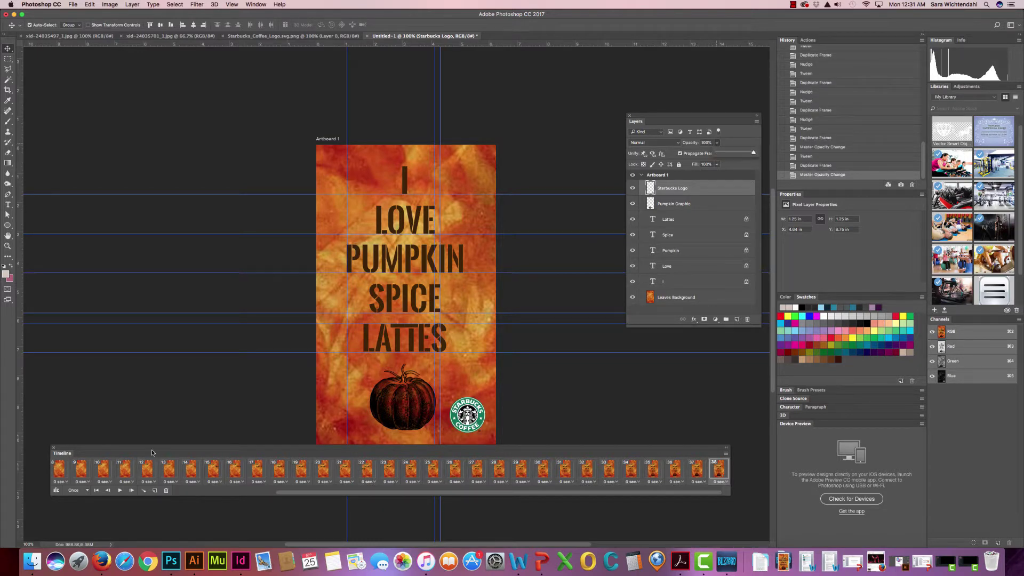
Tween frame 38 with the previous frame, adding 7 frames for all layers, and preview the logo fading in.
left_click(143, 491)
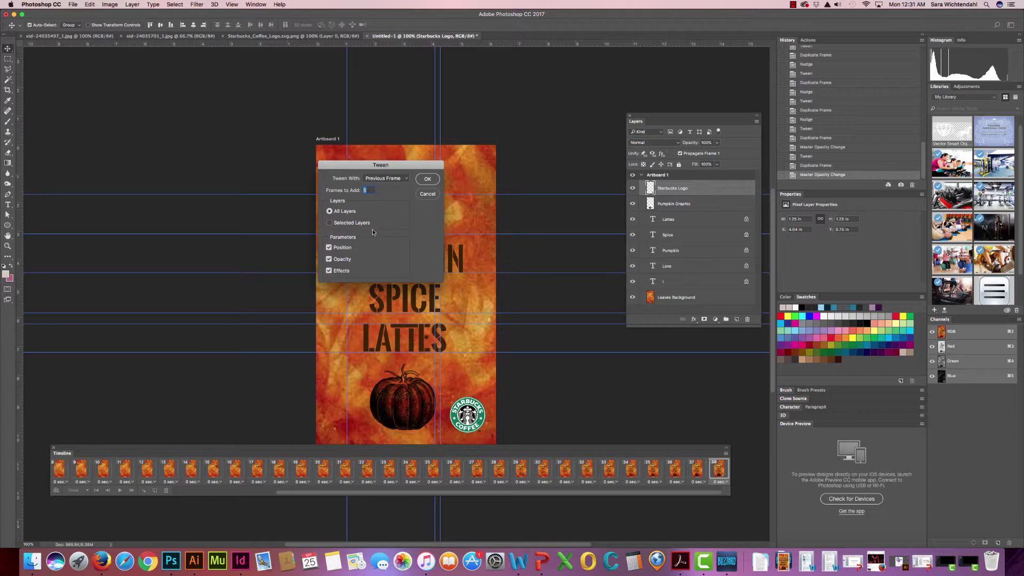
type("7")
left_click(426, 178)
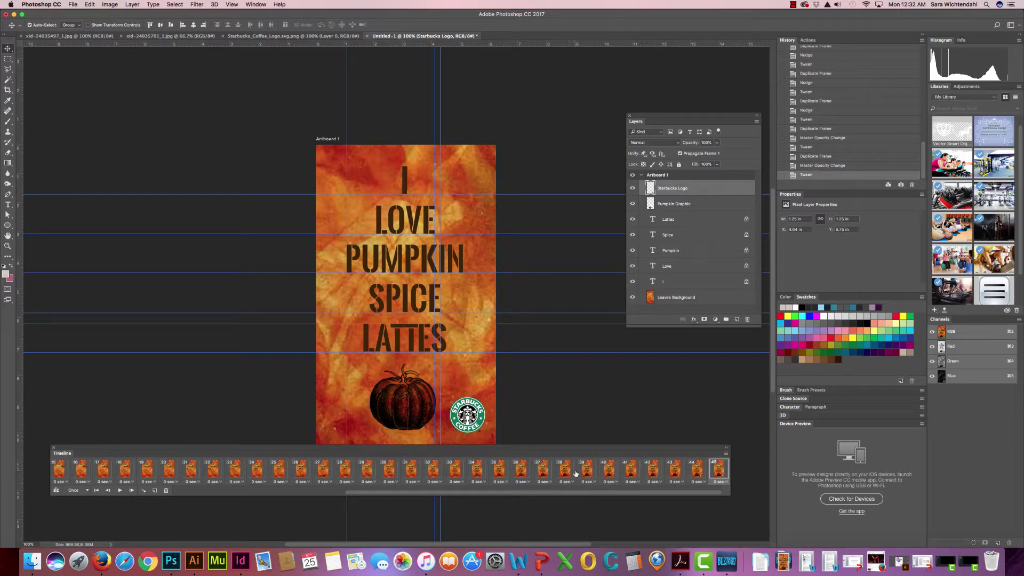
left_click(517, 472)
left_click(122, 491)
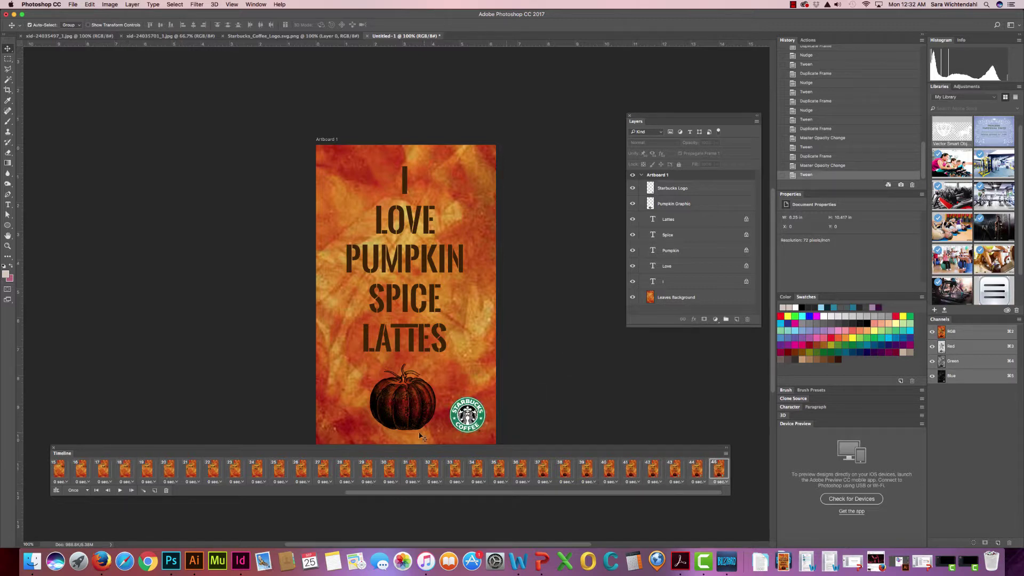
Play the whole animation from the first frame, keeping the Timeline clear of the artwork.
left_click_drag(344, 493, 161, 495)
left_click(59, 471)
left_click(120, 490)
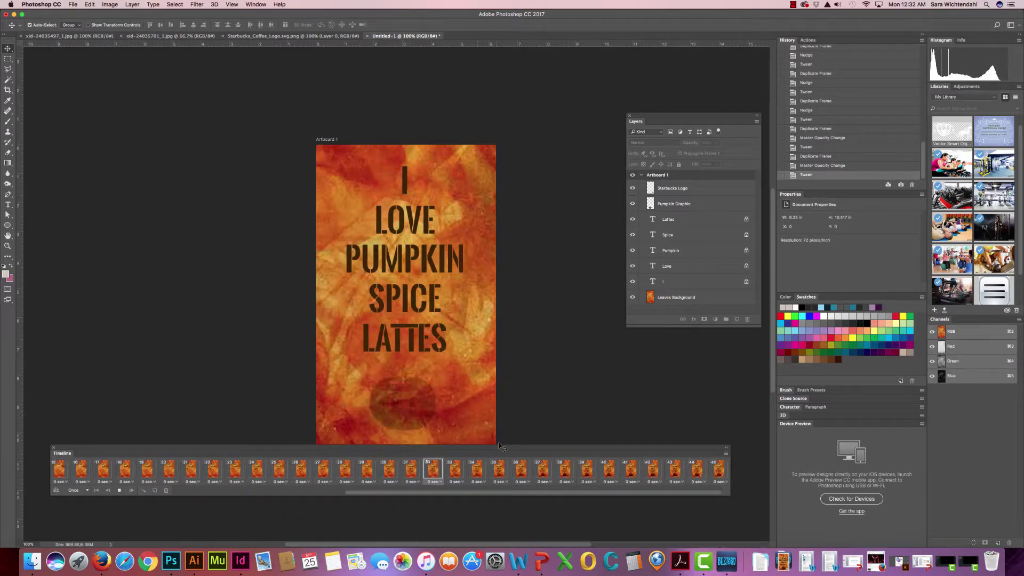
left_click_drag(502, 453, 504, 465)
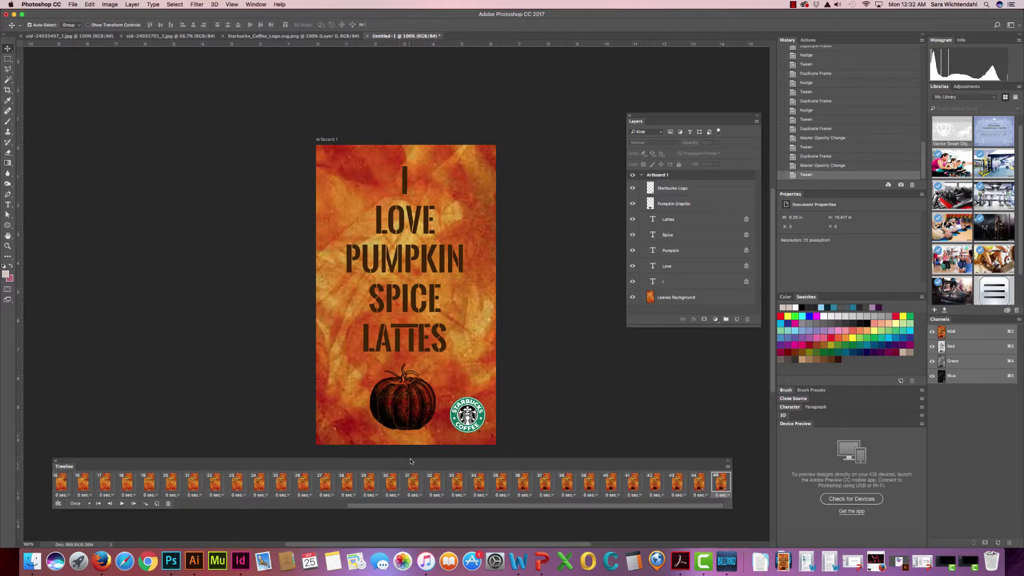
mouse_move(409, 462)
left_mouse_down()
mouse_move(414, 453)
mouse_move(403, 459)
left_mouse_up()
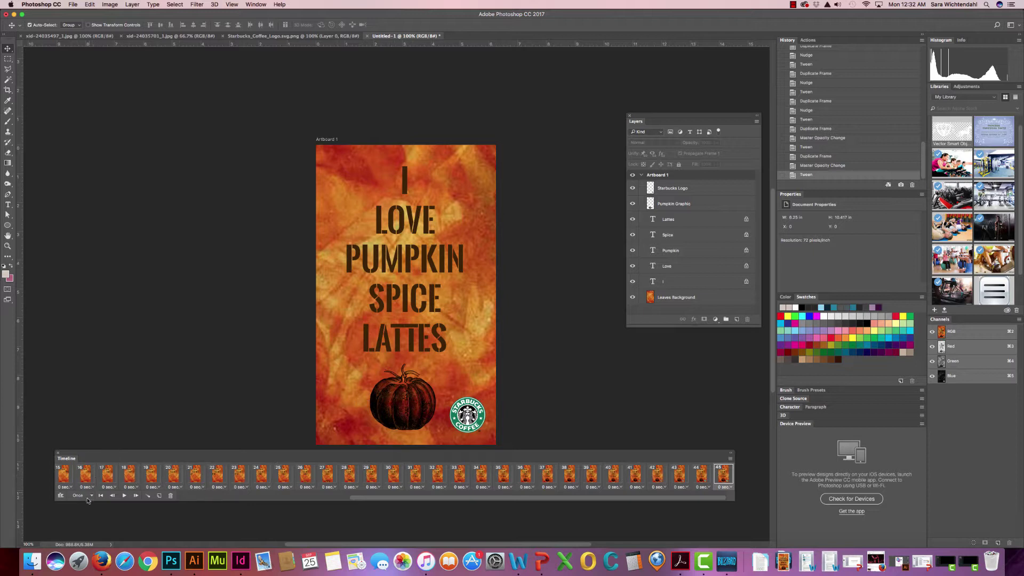
Set the animation's looping option to 3 times.
left_click_drag(101, 455, 101, 387)
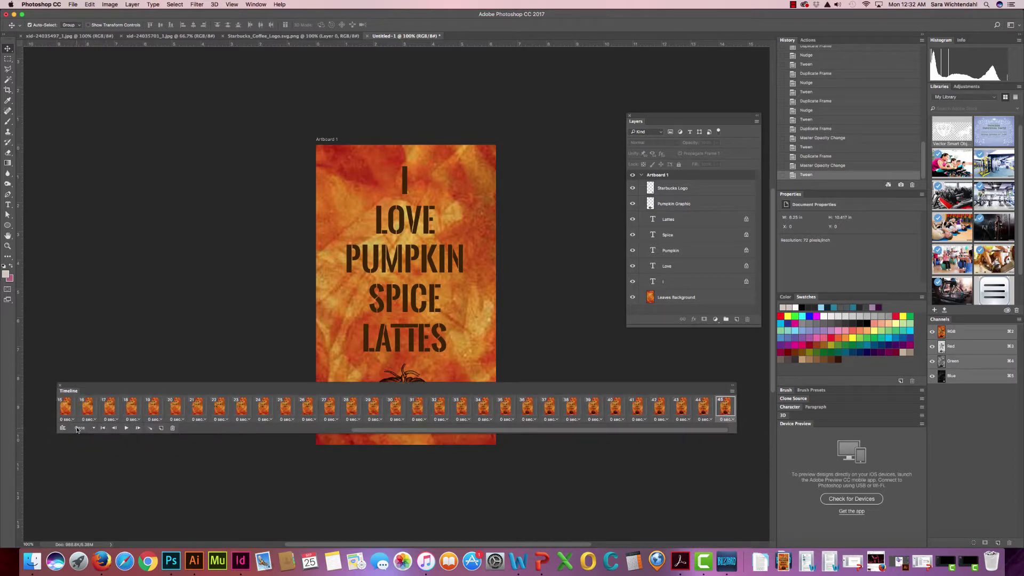
left_click(88, 430)
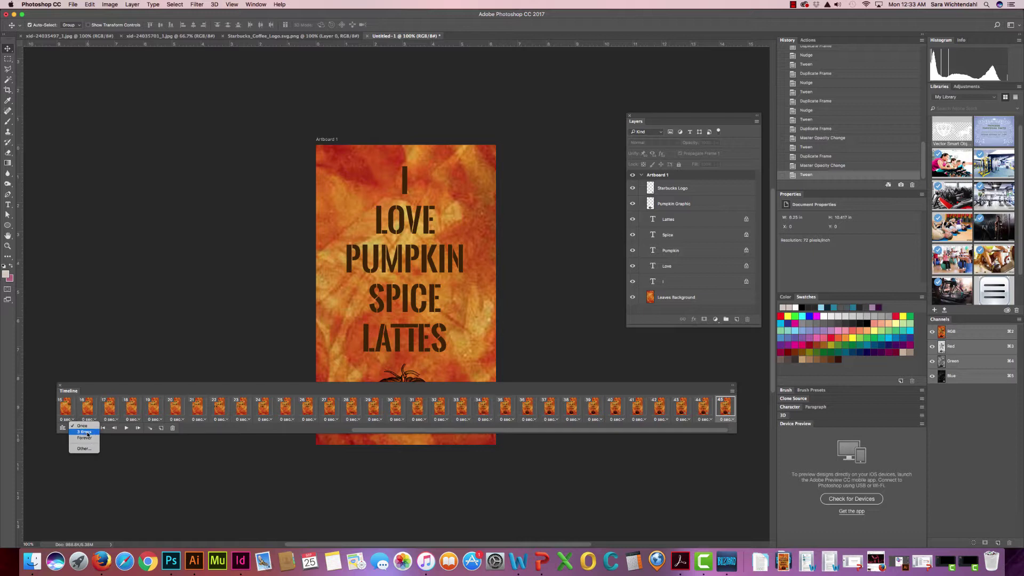
left_click(86, 433)
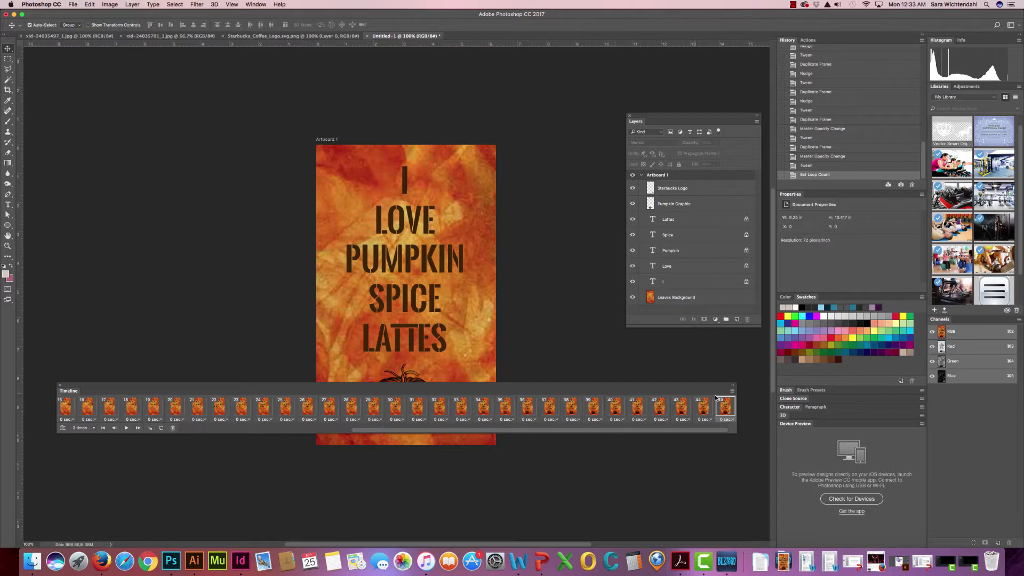
Move the Timeline clear of the pumpkin and logo, and set the last frame's delay to 2.0 seconds.
left_click_drag(535, 384, 536, 463)
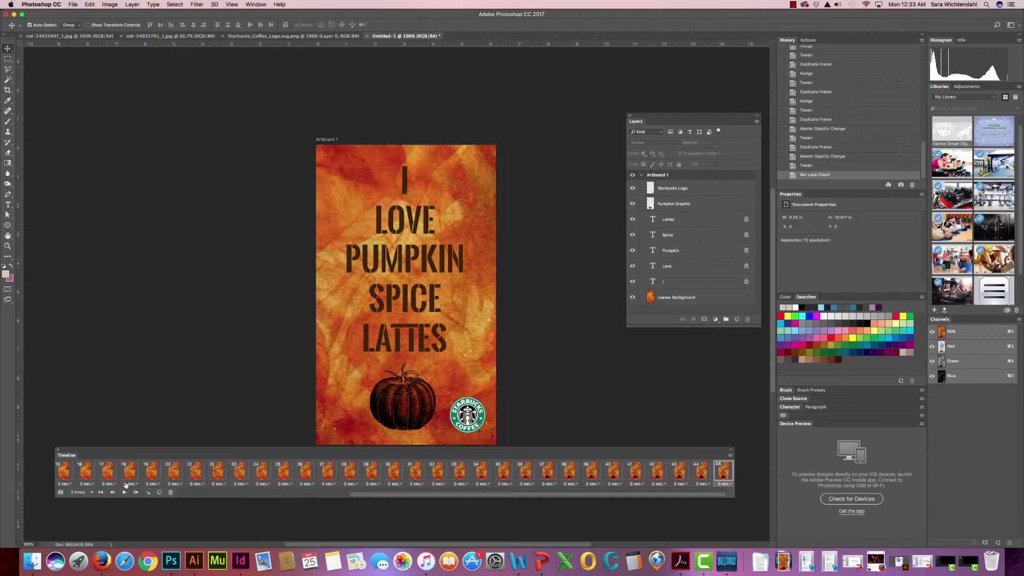
left_click(198, 486)
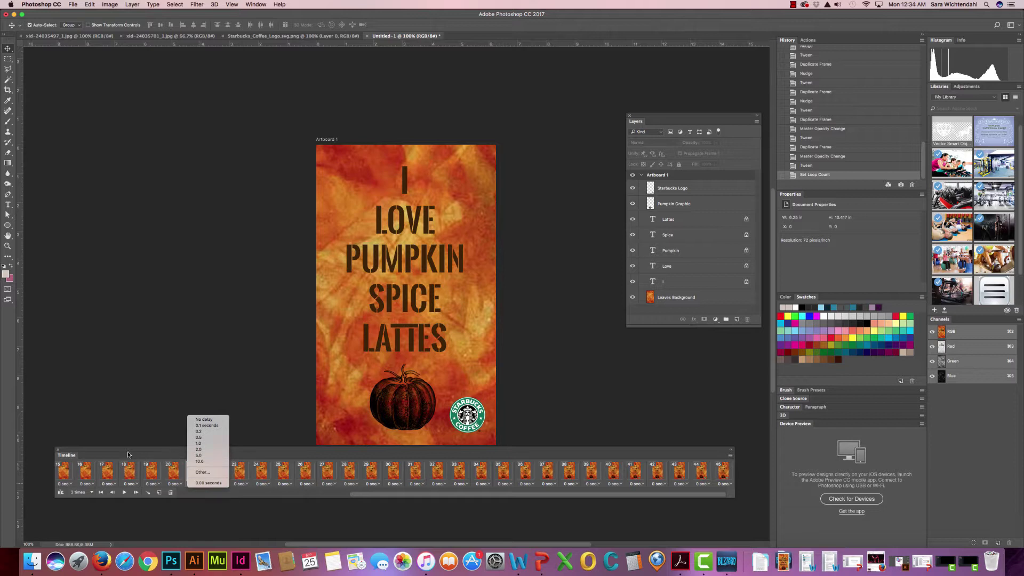
left_click(153, 453)
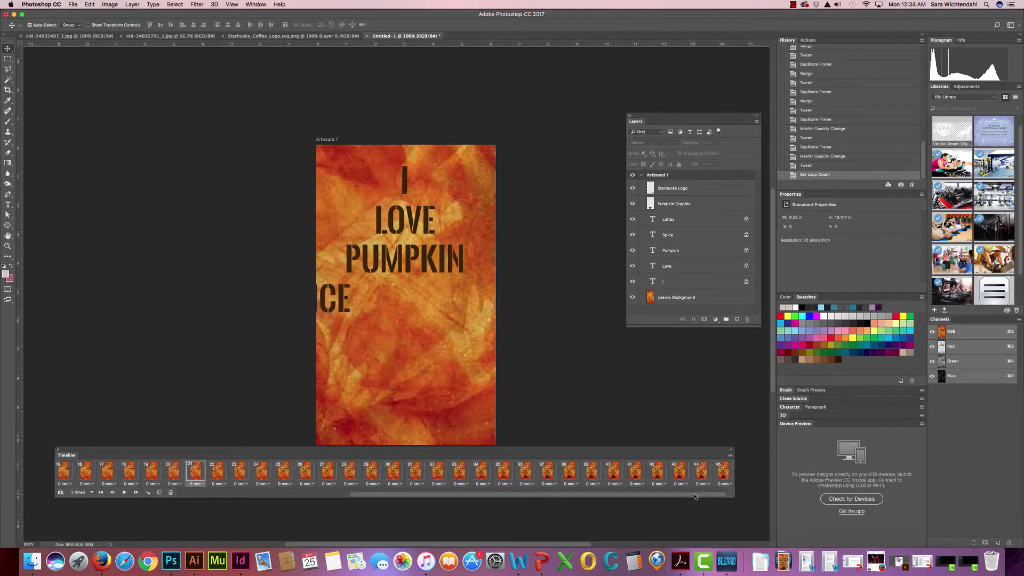
left_click(724, 474)
left_click(730, 484)
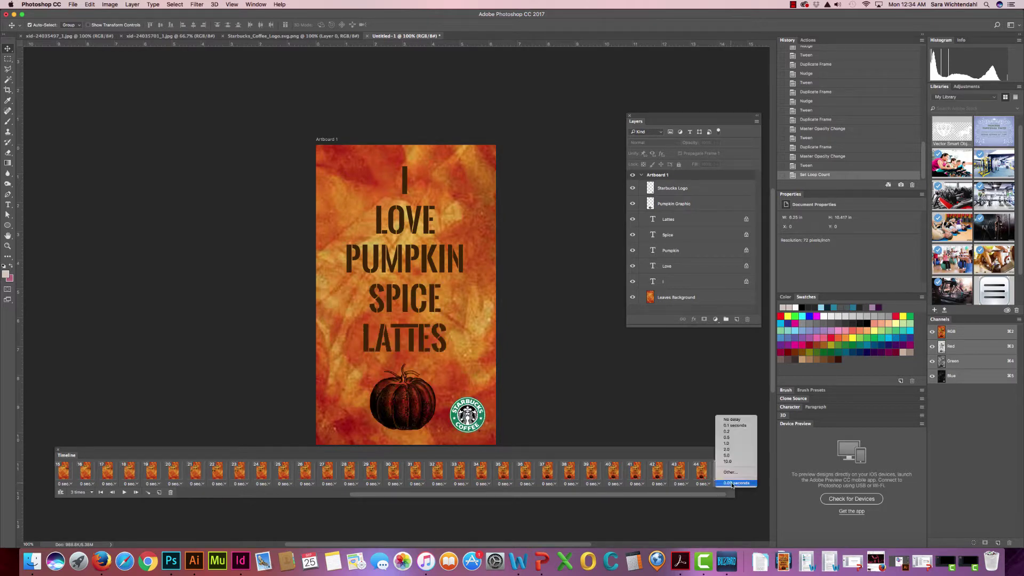
left_click(725, 451)
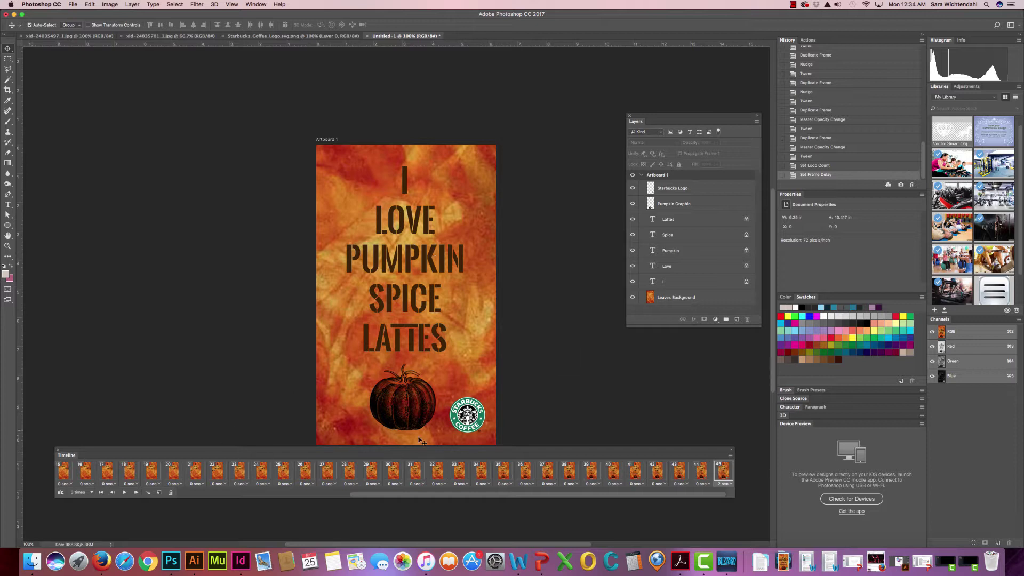
left_click_drag(356, 496, 176, 495)
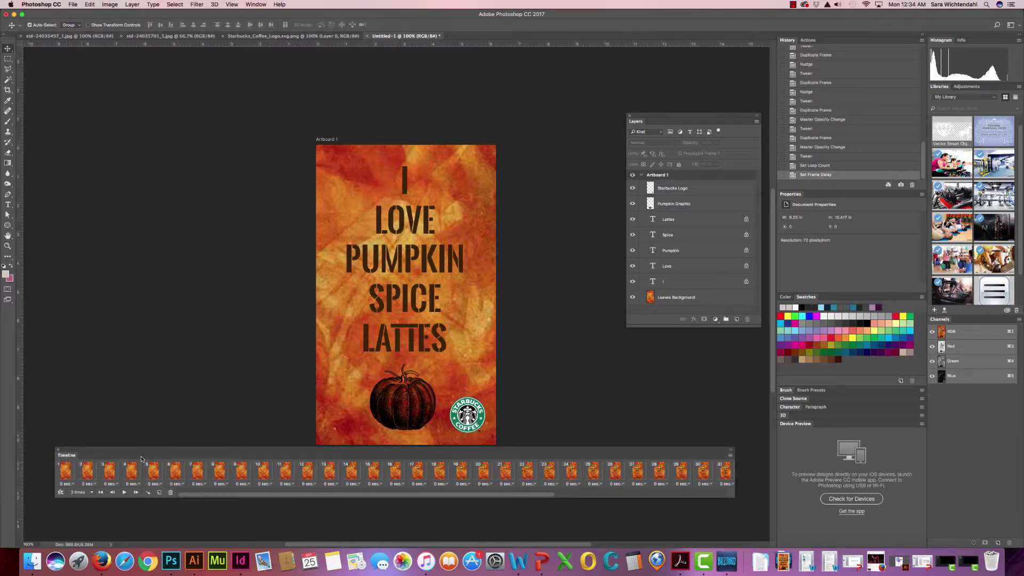
left_click_drag(501, 495, 660, 490)
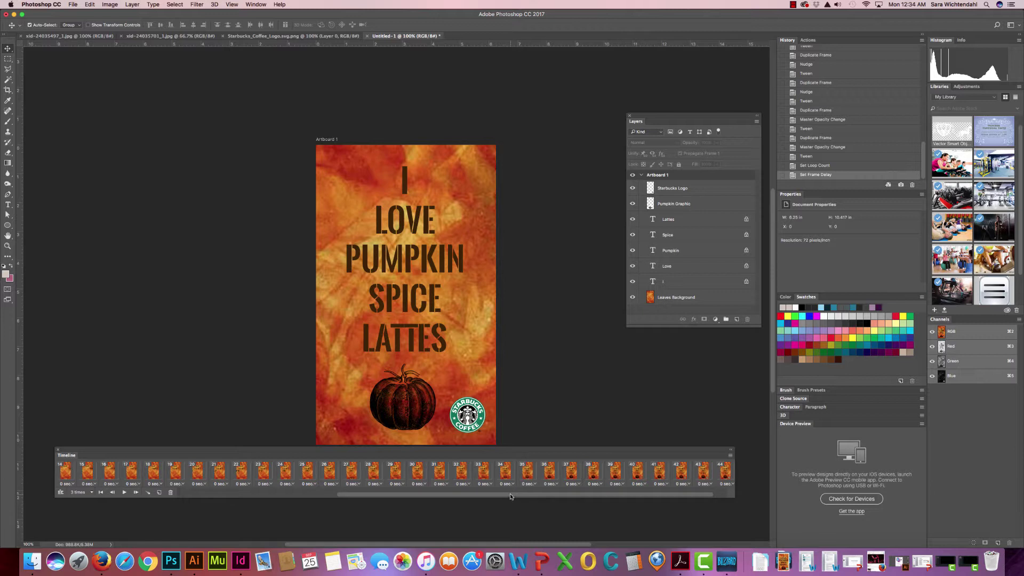
left_click_drag(511, 496, 526, 493)
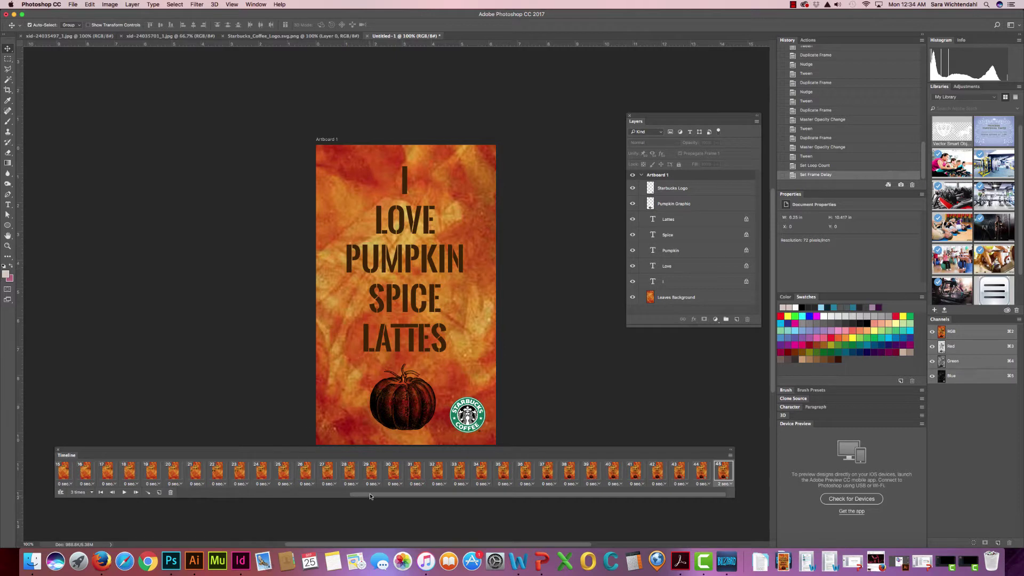
left_click_drag(374, 495, 181, 507)
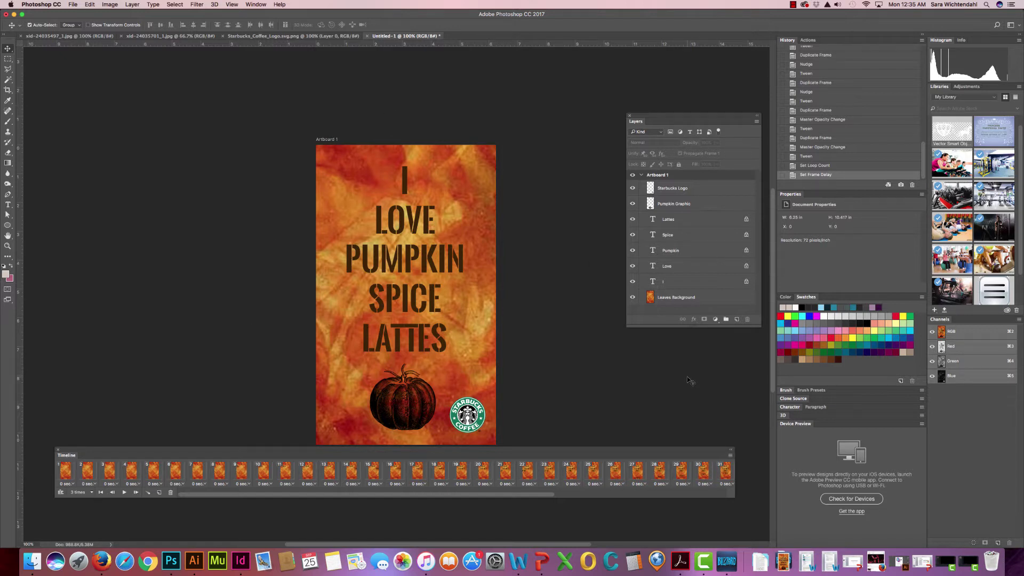
Save the document to the Desktop as pumpkin_spice_animation in Photoshop format with layers and Maximize Compatibility enabled.
left_click(73, 5)
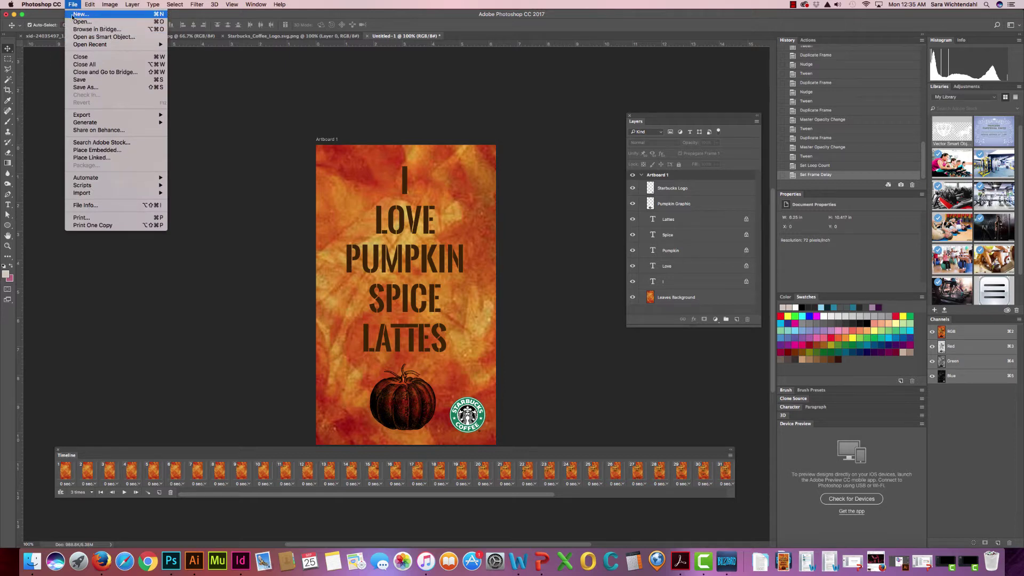
left_click(109, 80)
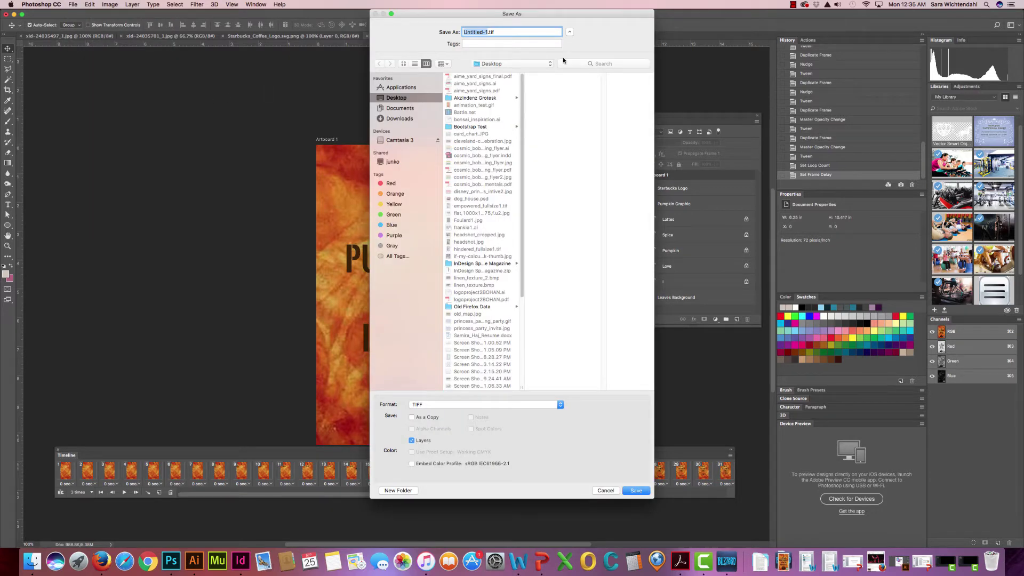
type("pumpkin_spice_animation")
left_click(465, 401)
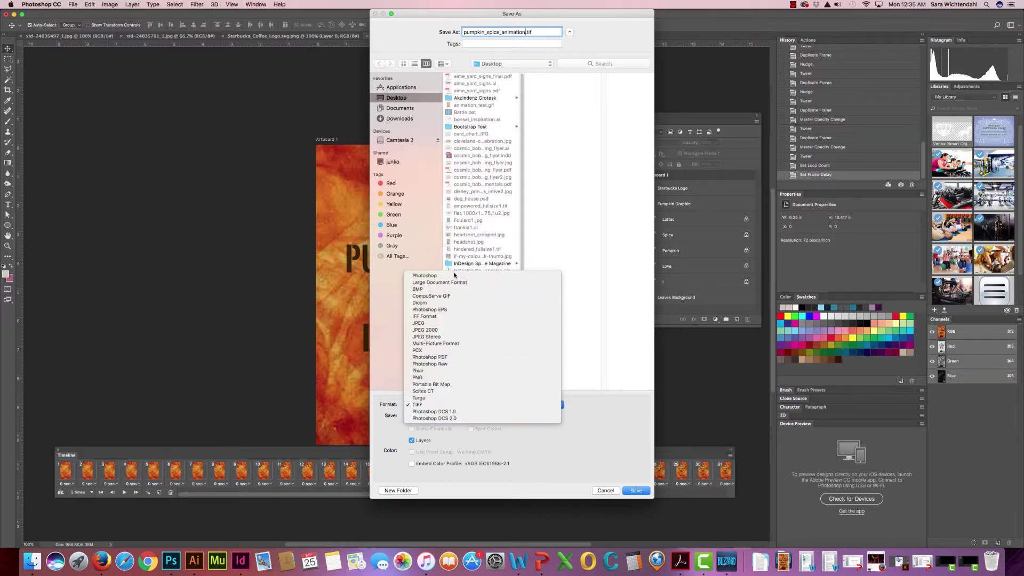
left_click(447, 276)
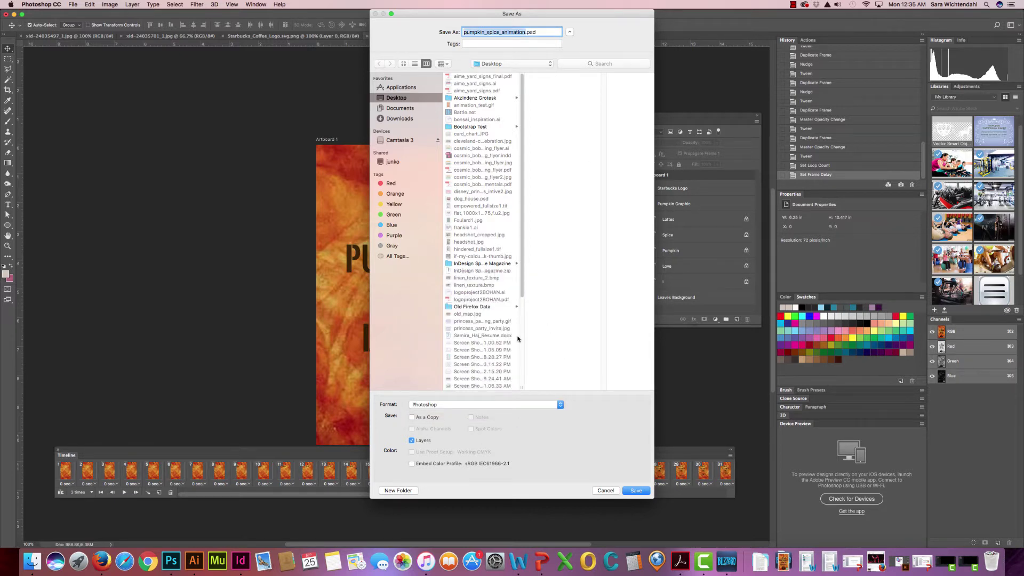
mouse_move(522, 276)
left_mouse_down()
mouse_move(524, 288)
mouse_move(527, 258)
left_mouse_up()
left_click(634, 490)
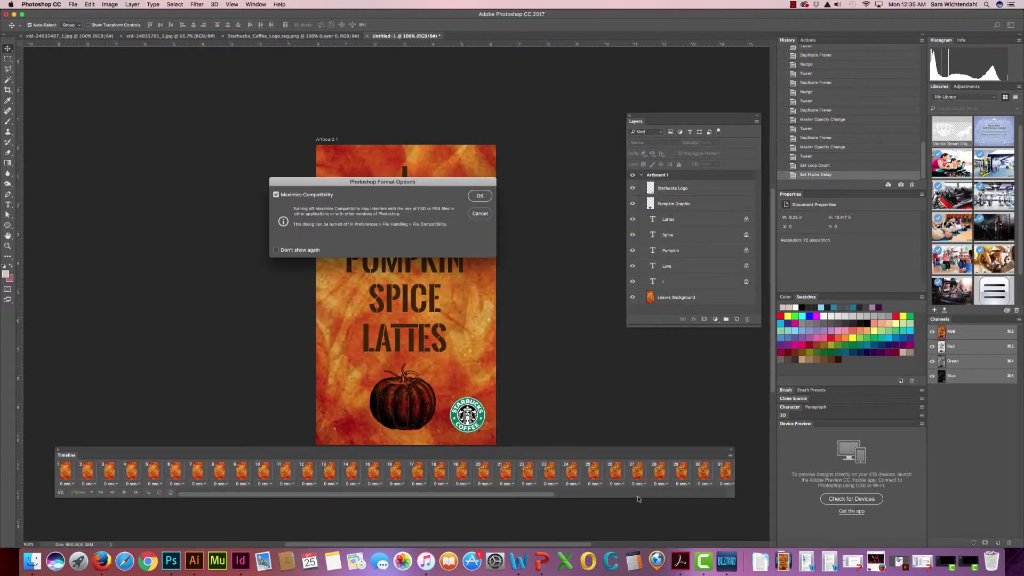
left_click(478, 198)
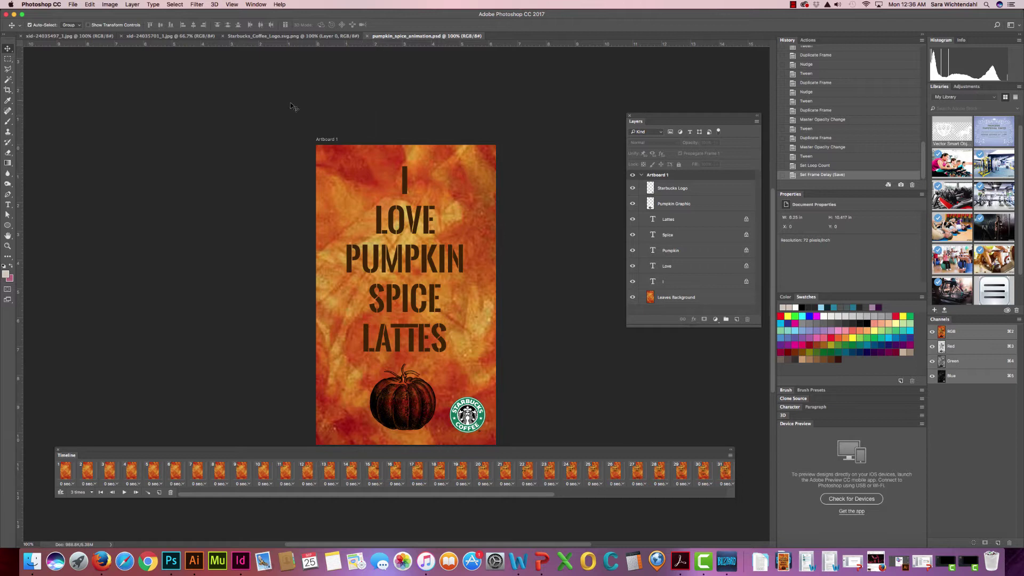
Start a Save for Web (Legacy) export, enlarge its window to show the whole artwork, and set the format to GIF.
left_click(73, 4)
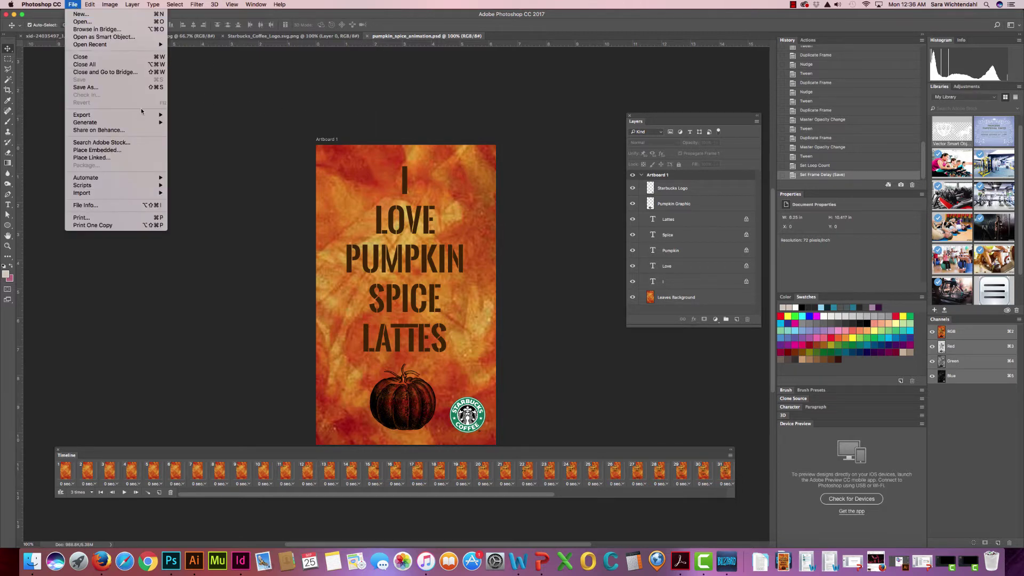
mouse_move(128, 115)
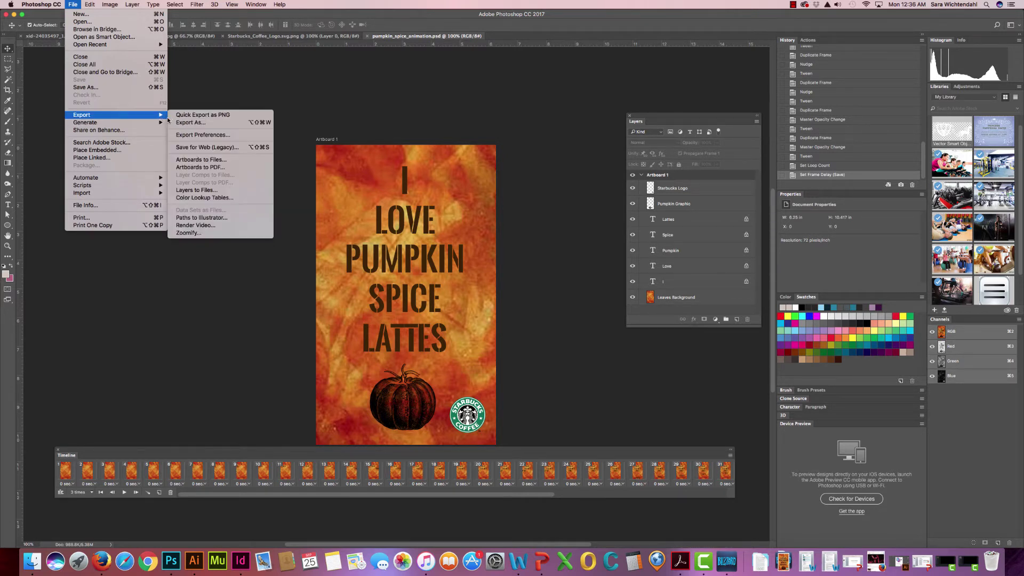
left_click(204, 149)
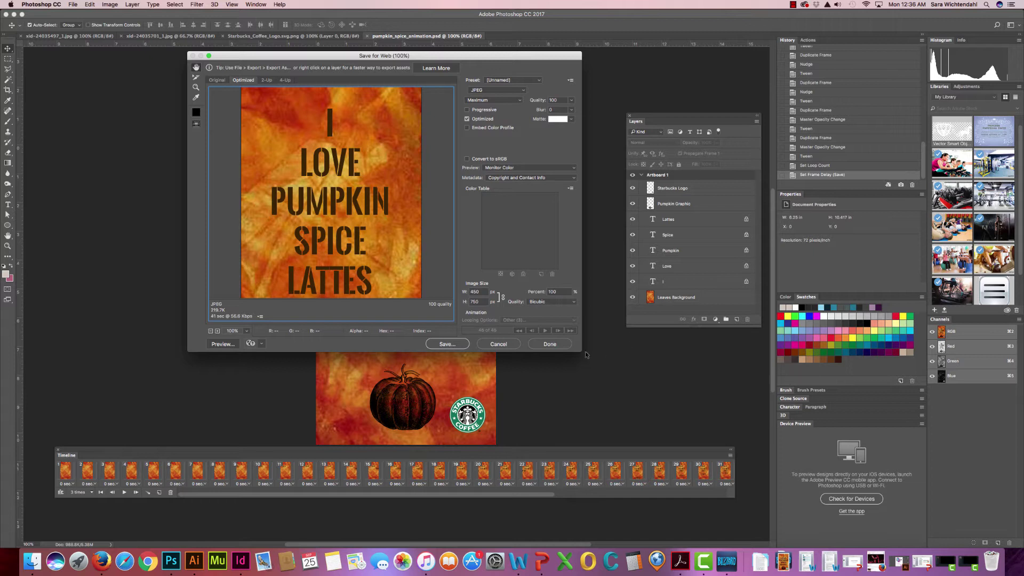
left_click_drag(581, 350, 700, 439)
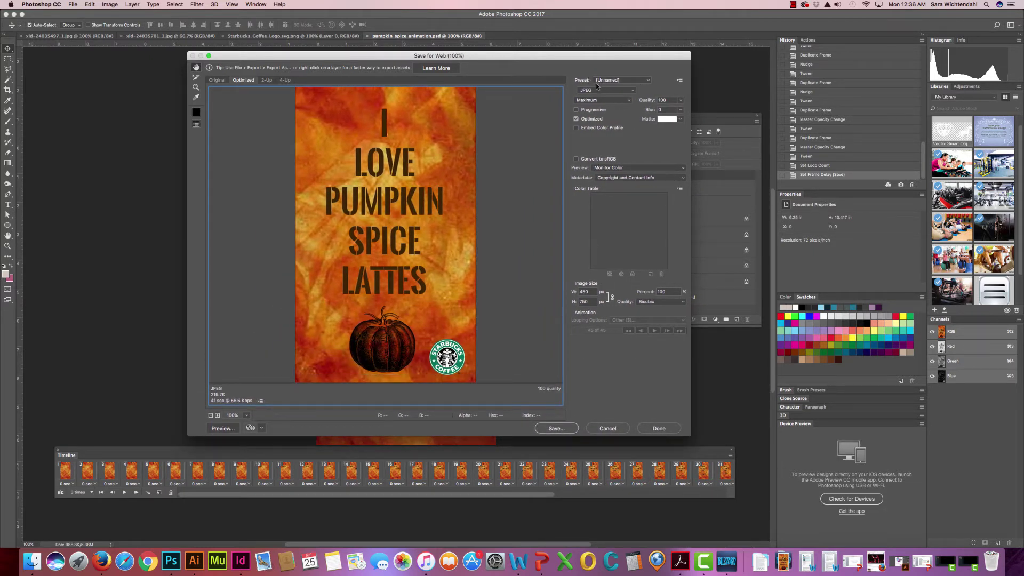
left_click(621, 90)
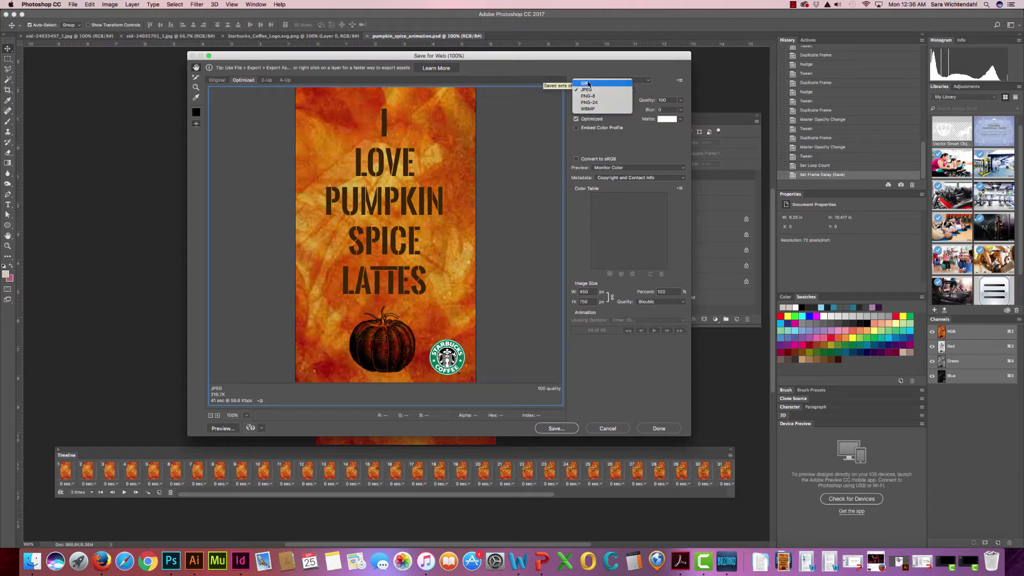
left_click(596, 88)
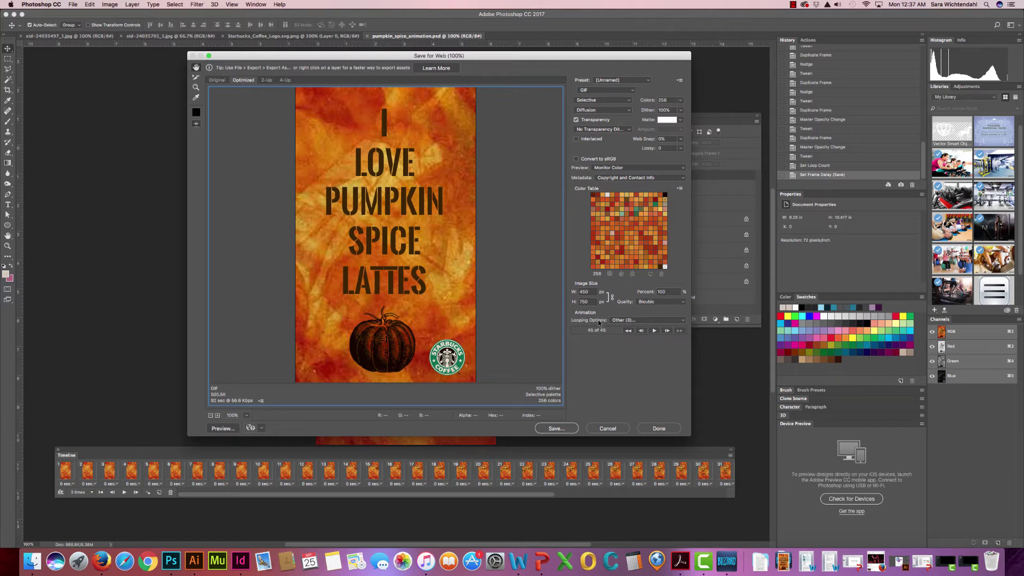
Check the export's looping options, preview the animation, and save it as pumpkin_spice_animation.gif on the Desktop.
left_click(678, 320)
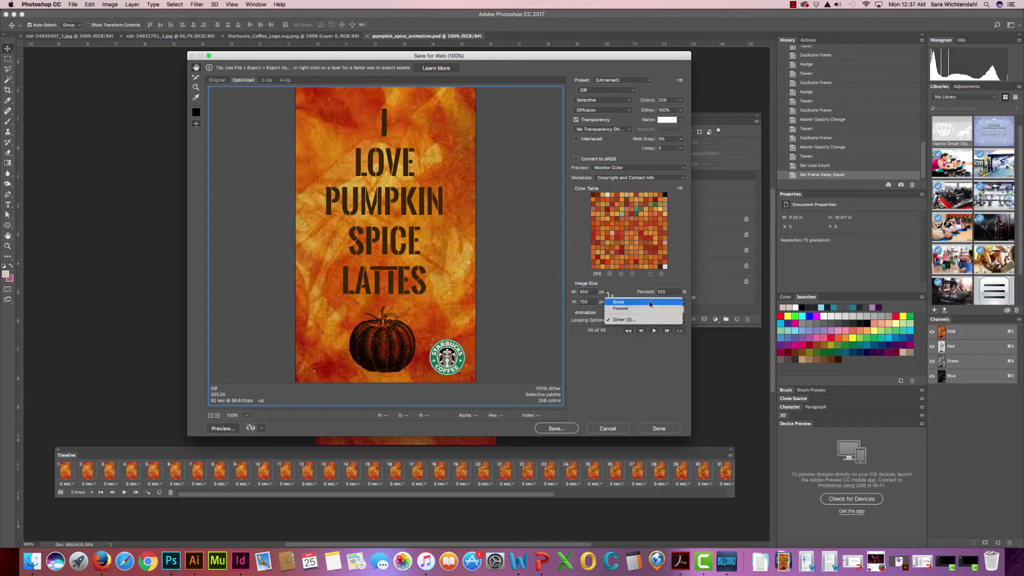
left_click(634, 355)
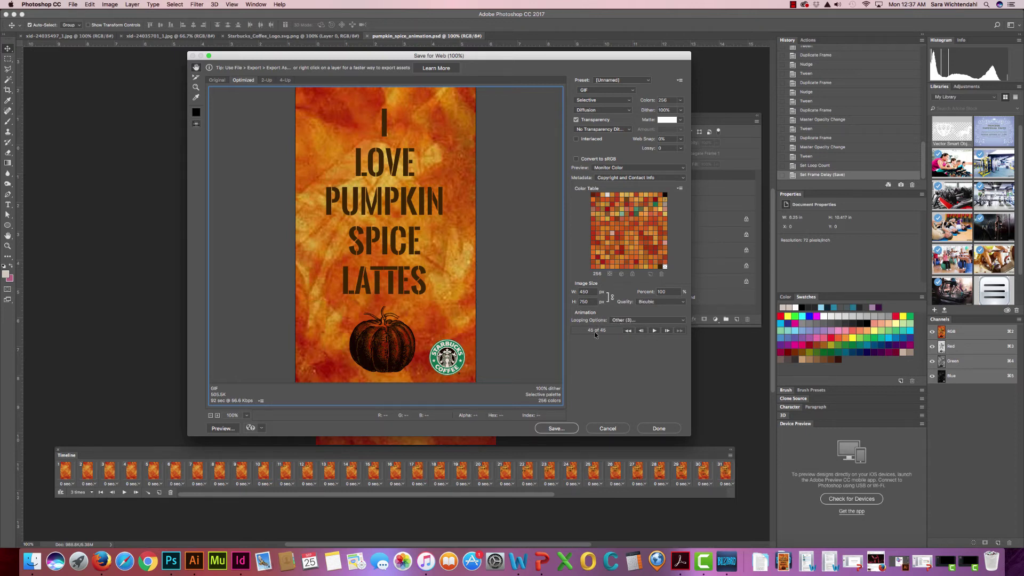
left_click(654, 331)
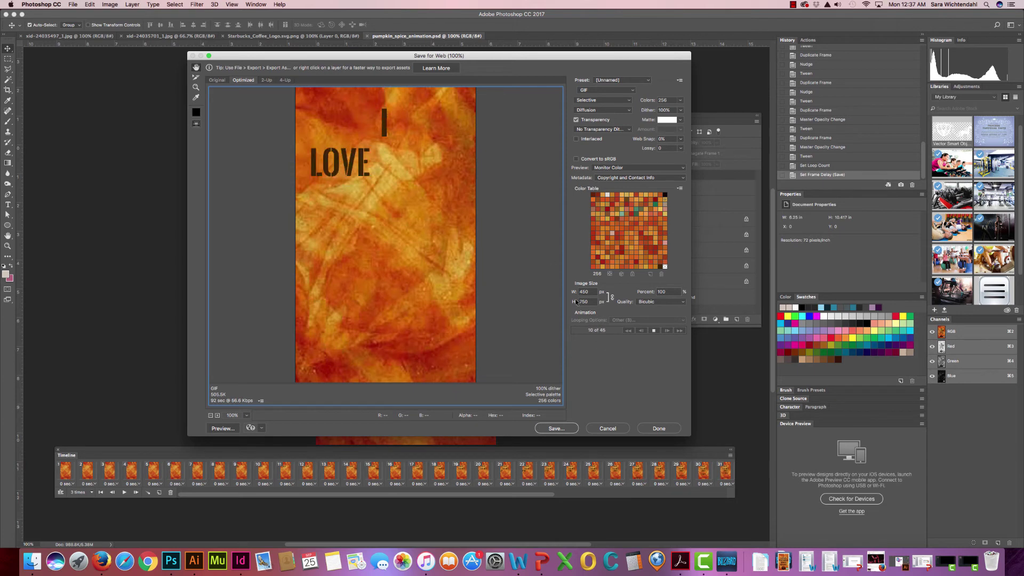
left_click(563, 429)
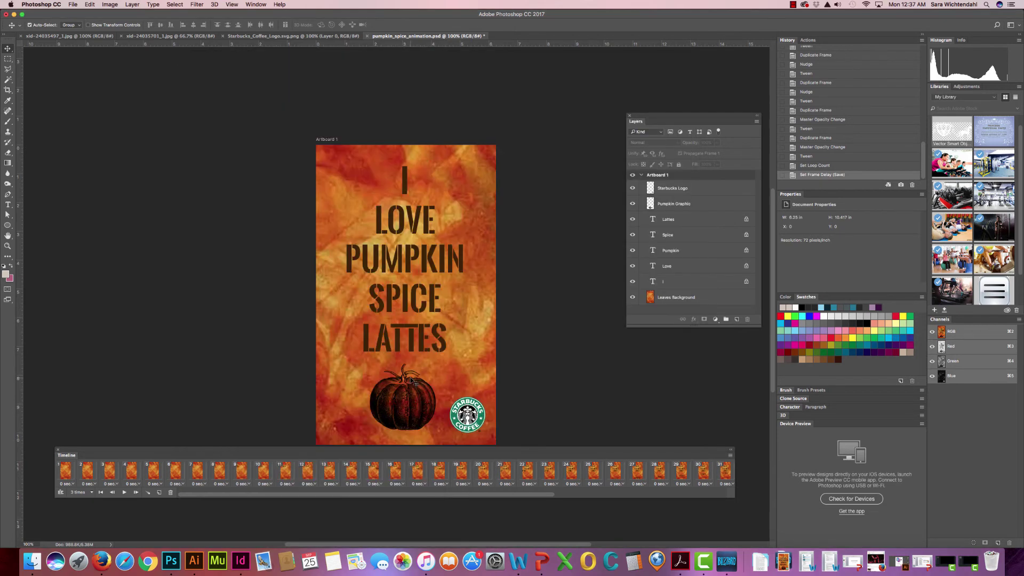
Switch to the desktop and open pumpkin_spice_animation.gif in Firefox to watch the exported animation.
left_click(14, 15)
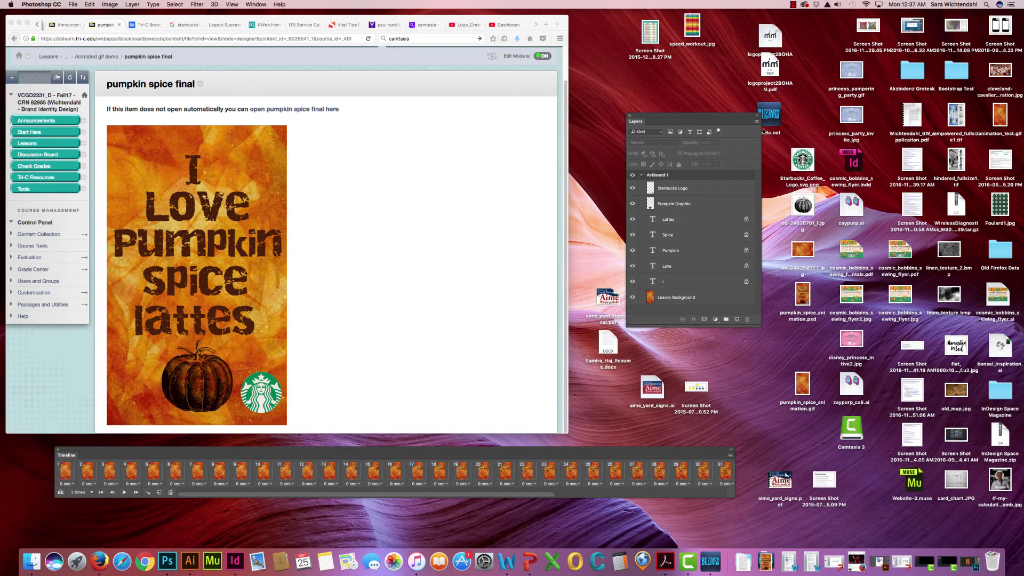
left_click(601, 108)
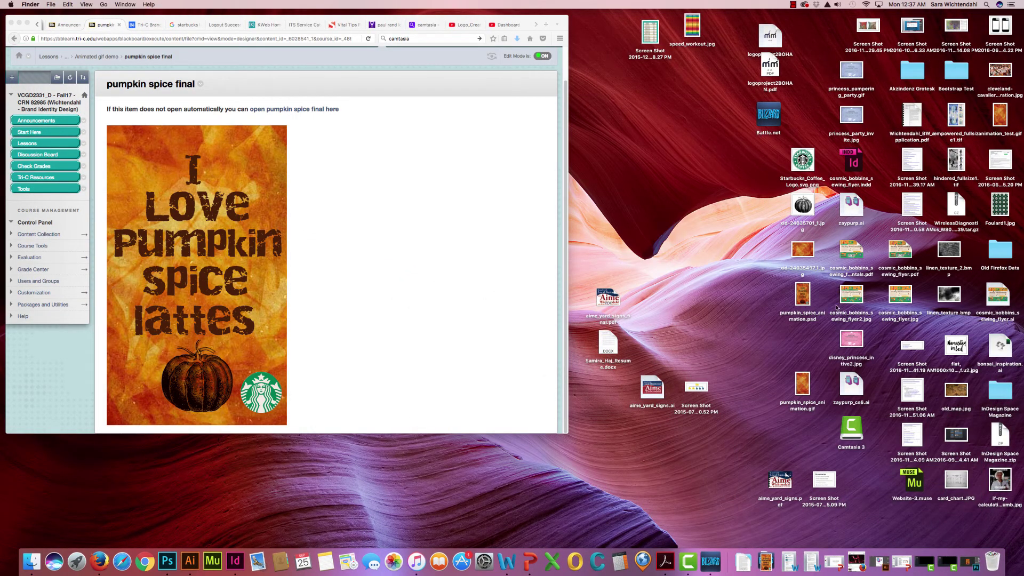
left_click(803, 388)
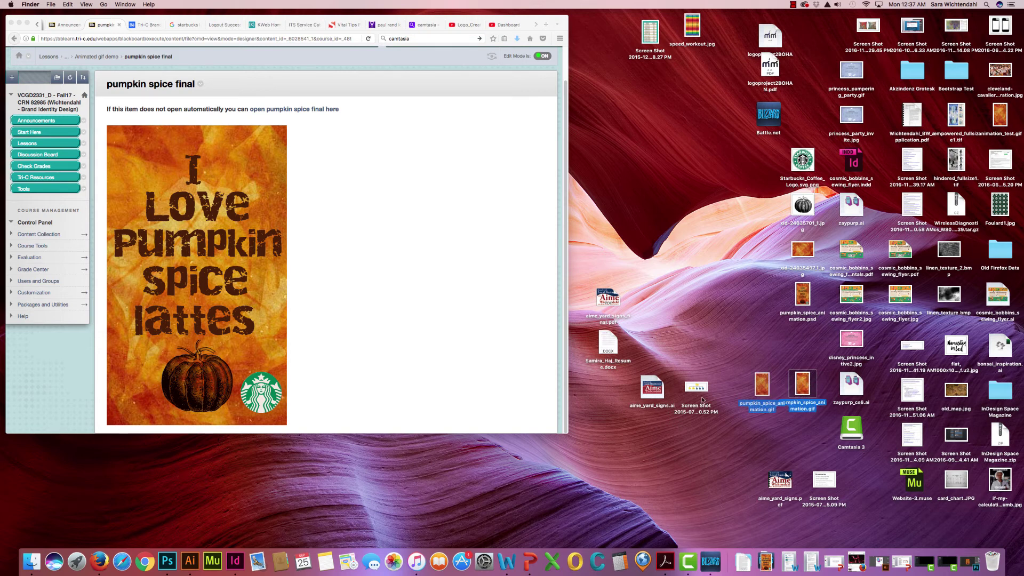
left_click(98, 565)
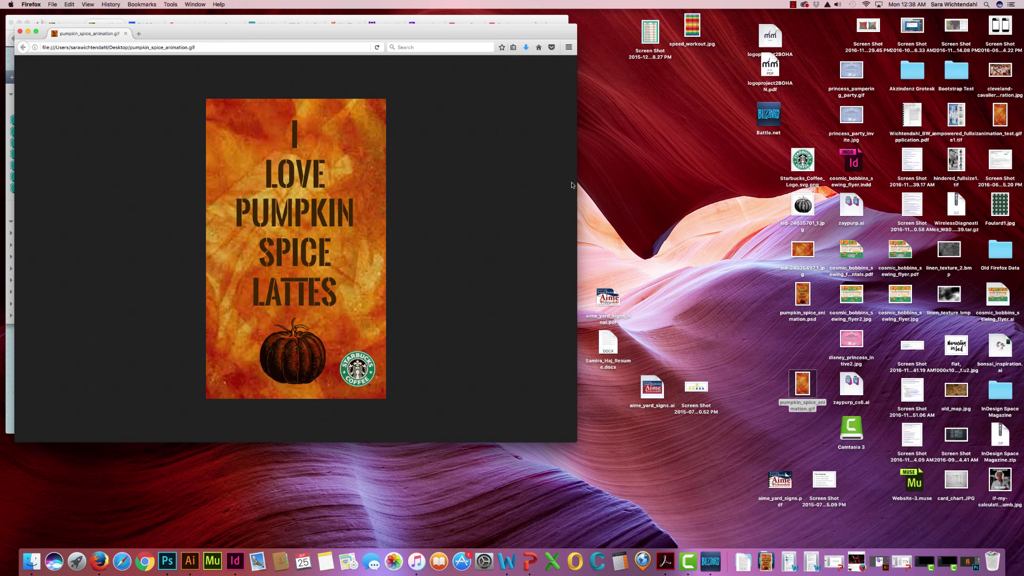
Switch back to Photoshop and reposition the floating Layers and Timeline windows around the artwork.
left_click(167, 561)
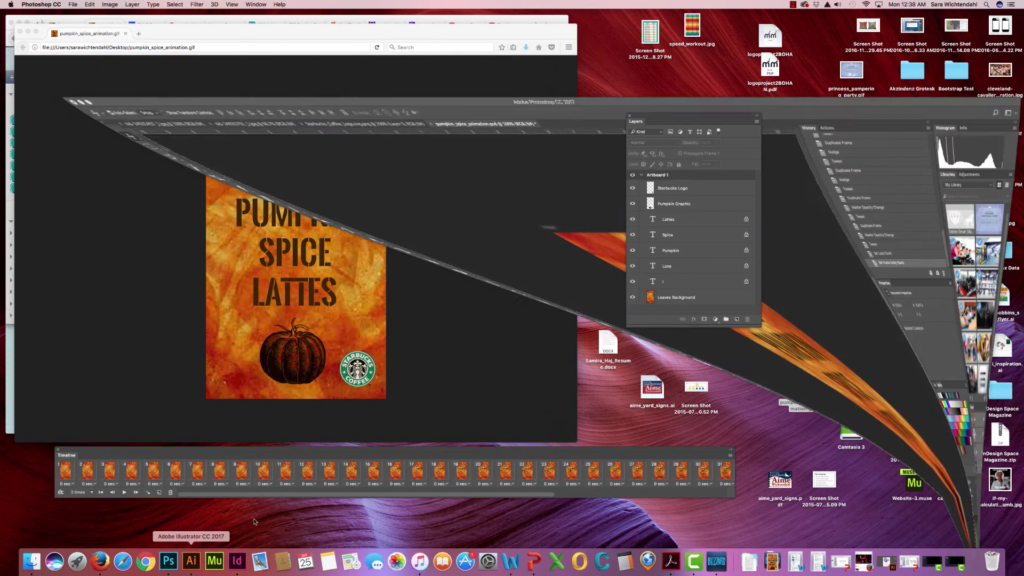
left_click_drag(673, 121, 658, 111)
left_click_drag(255, 449, 263, 471)
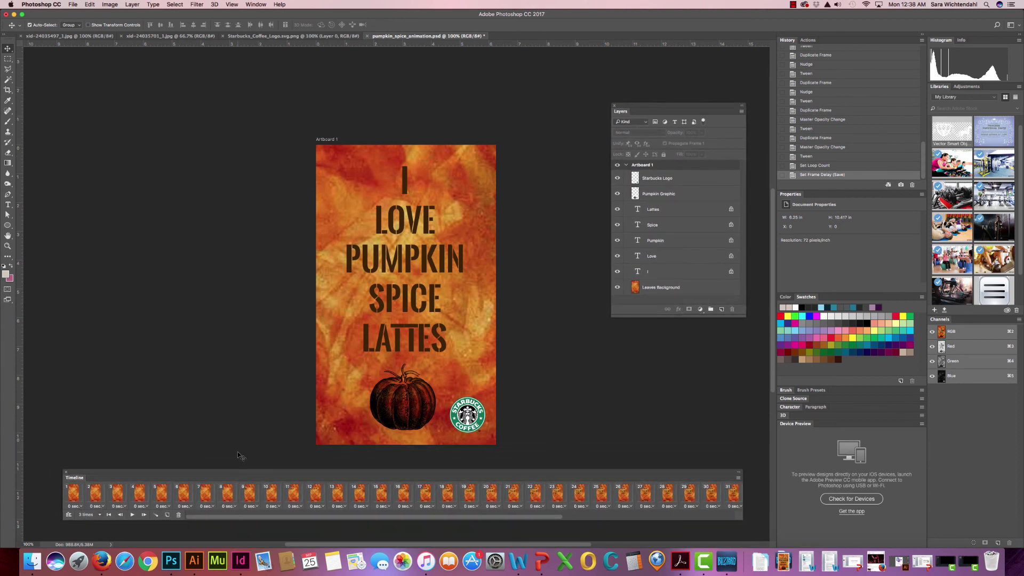